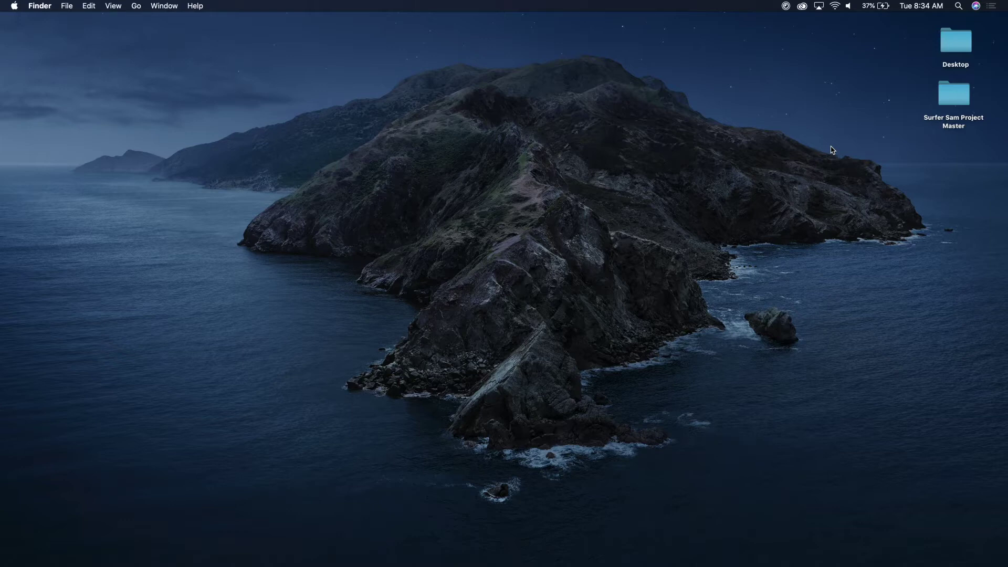
Open the Surfer Sam Project Master folder and then its Scans folder in Finder.
{"action": "double_click", "coordinate": [957, 100]}
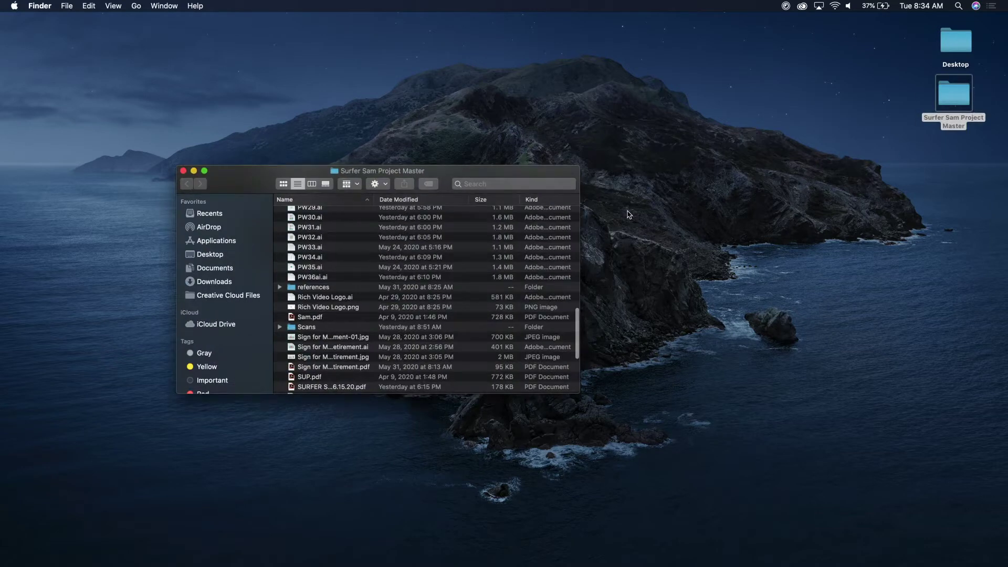
{"action": "scroll", "coordinate": [370, 330], "scroll_direction": "down", "scroll_amount": 3}
{"action": "scroll", "coordinate": [371, 331], "scroll_direction": "up", "scroll_amount": 6}
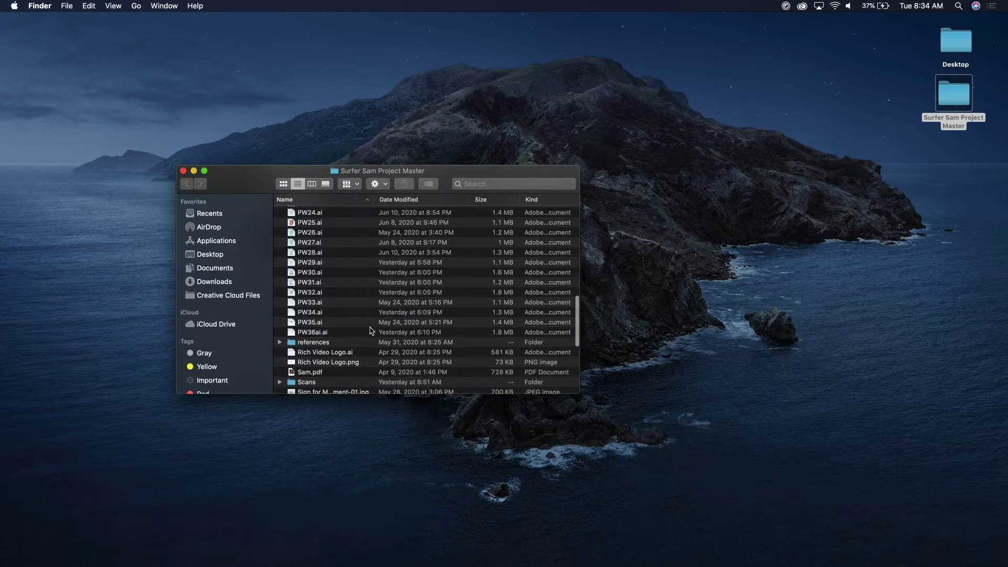
{"action": "scroll", "coordinate": [371, 331], "scroll_direction": "up", "scroll_amount": 10}
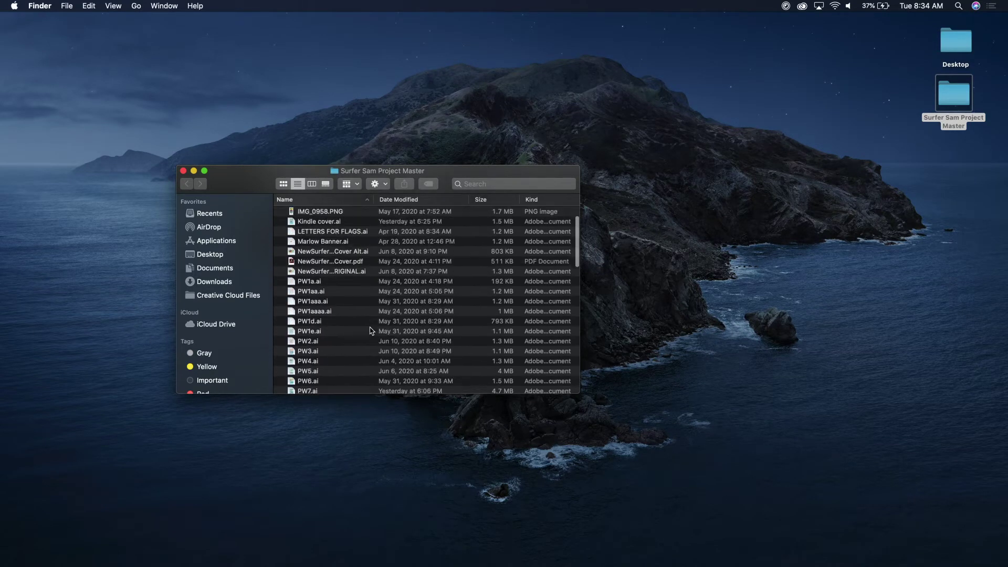
{"action": "scroll", "coordinate": [370, 331], "scroll_direction": "down", "scroll_amount": 10}
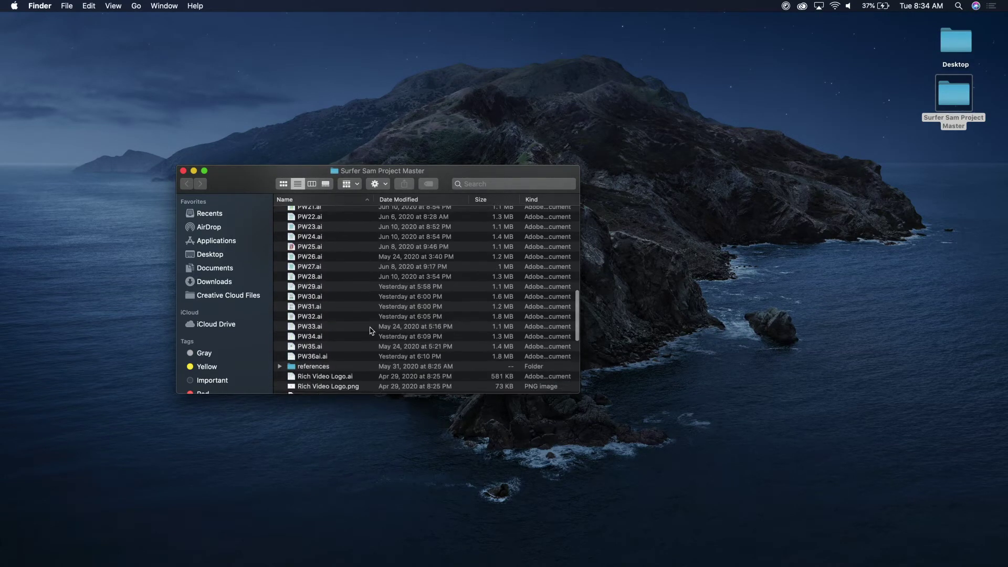
{"action": "scroll", "coordinate": [371, 331], "scroll_direction": "down", "scroll_amount": 1}
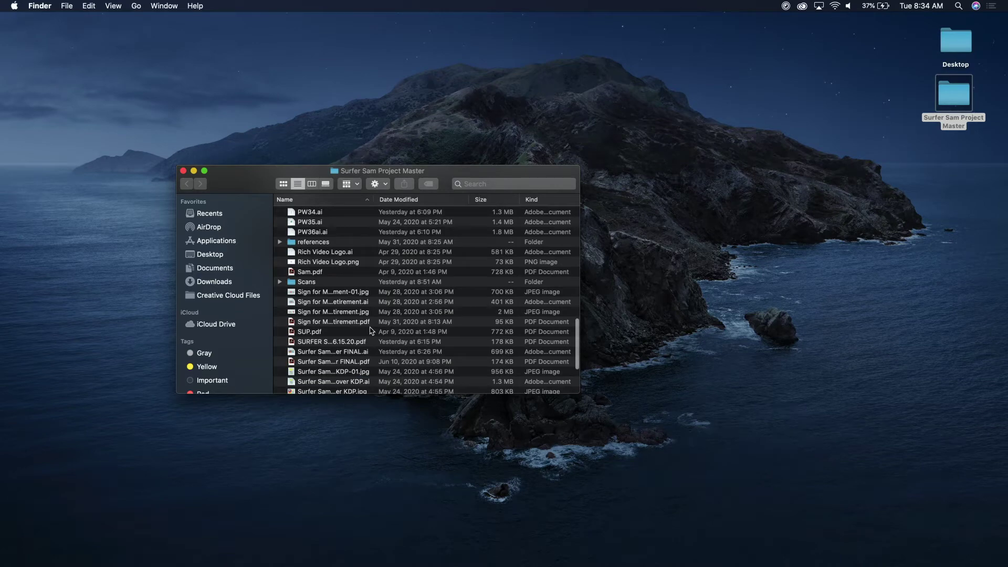
{"action": "double_click", "coordinate": [292, 282]}
{"action": "scroll", "coordinate": [318, 310], "scroll_direction": "down", "scroll_amount": 3}
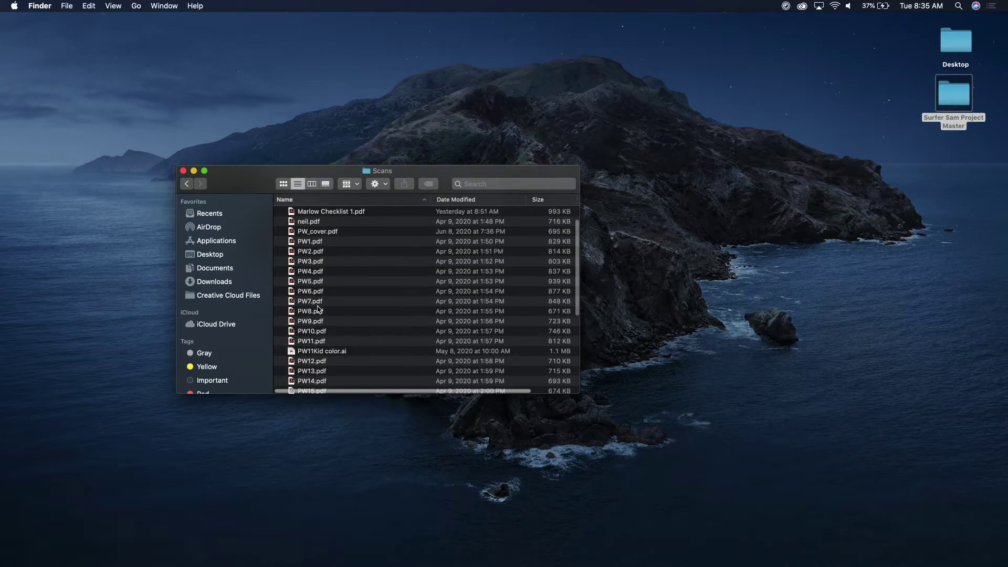
Quick Look the scans PW1.pdf through PW3.pdf, then close the preview.
{"action": "left_click", "coordinate": [313, 242]}
{"action": "key", "text": "space"}
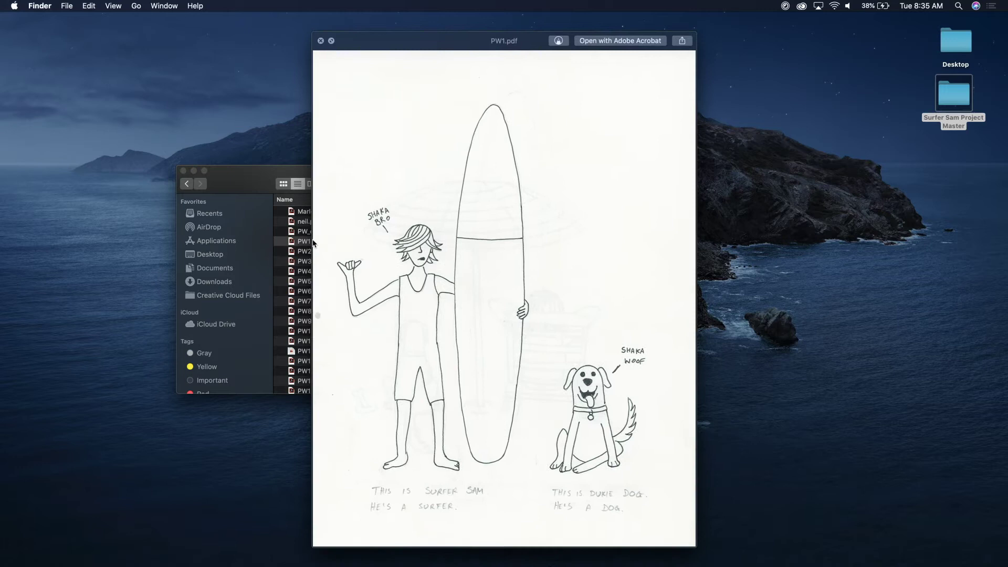
{"action": "key", "text": "Down"}
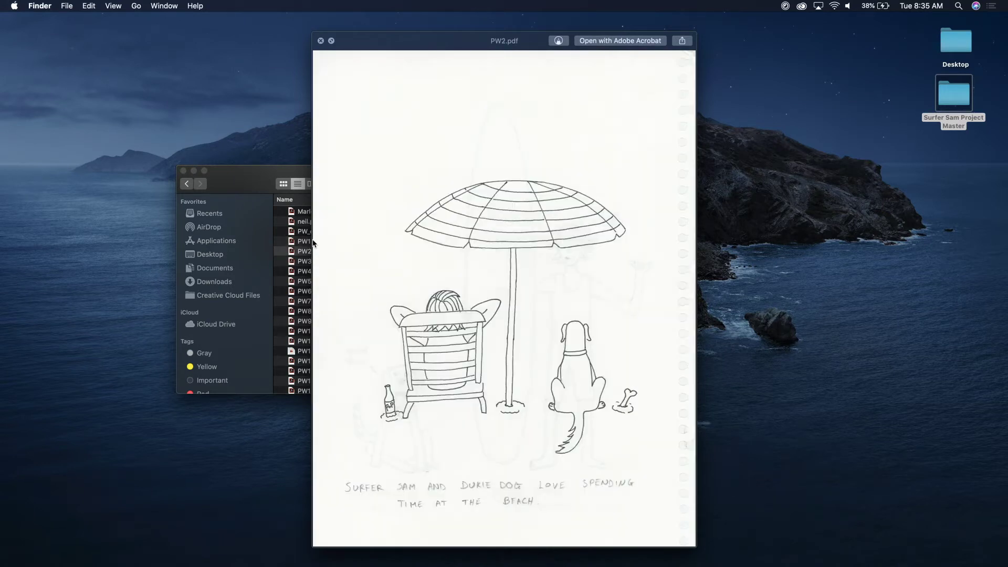
{"action": "key", "text": "Down"}
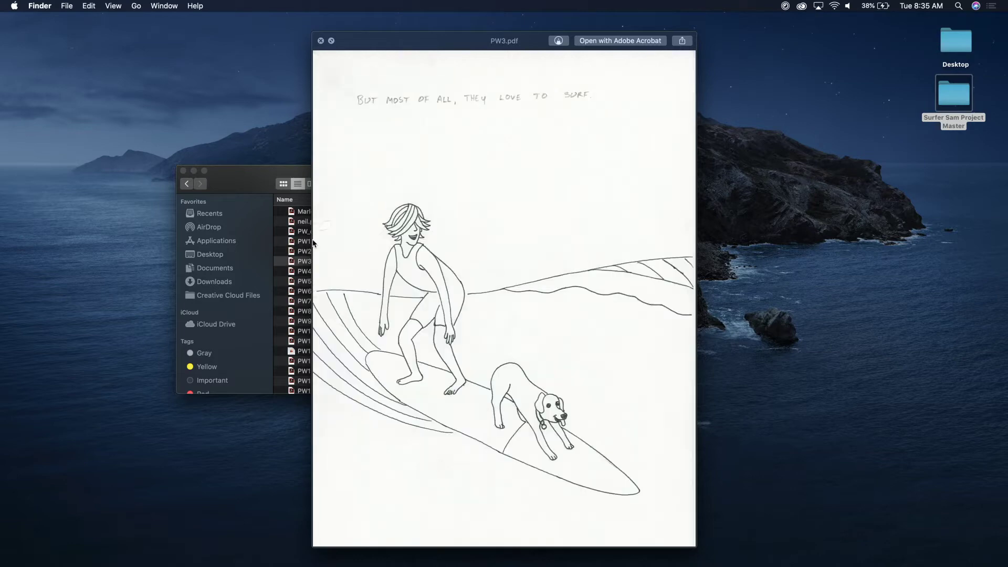
{"action": "key", "text": "Down"}
{"action": "key", "text": "Up"}
{"action": "key", "text": "Up"}
{"action": "key", "text": "Up"}
{"action": "key", "text": "space"}
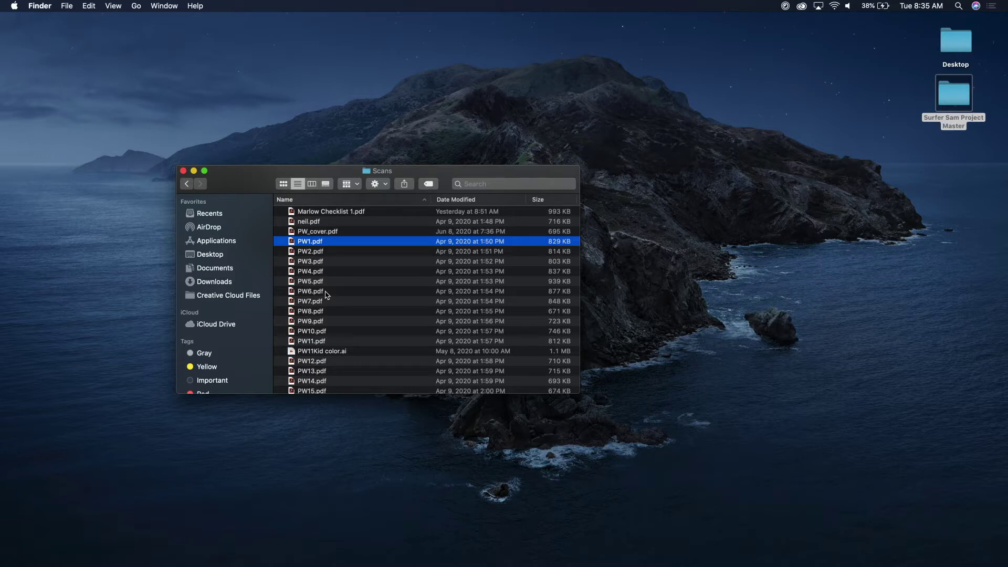
Select PW32.pdf and preview its WITH FRIENDS drawing.
{"action": "scroll", "coordinate": [327, 294], "scroll_direction": "down", "scroll_amount": 5}
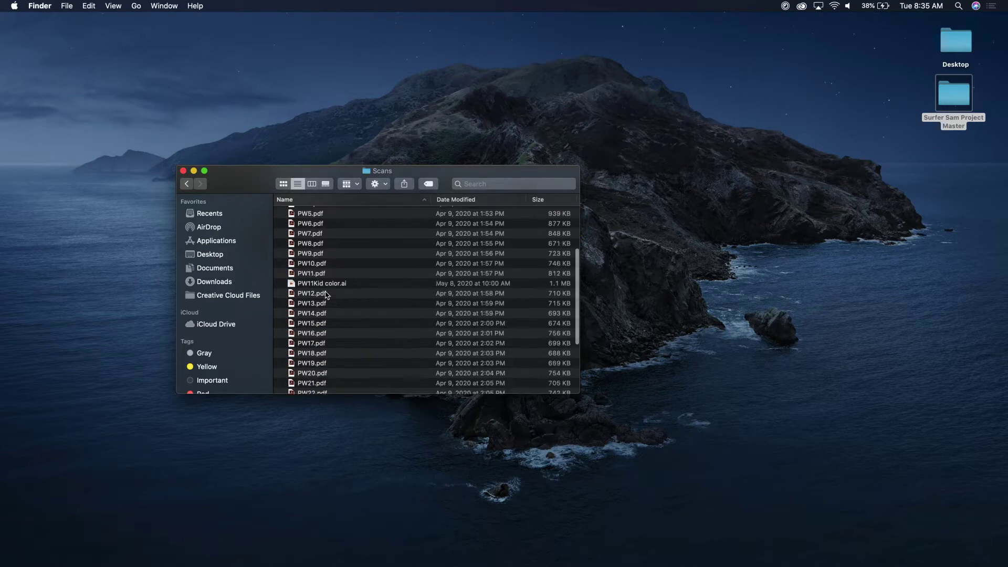
{"action": "scroll", "coordinate": [421, 285], "scroll_direction": "up", "scroll_amount": 7}
{"action": "scroll", "coordinate": [422, 285], "scroll_direction": "down", "scroll_amount": 10}
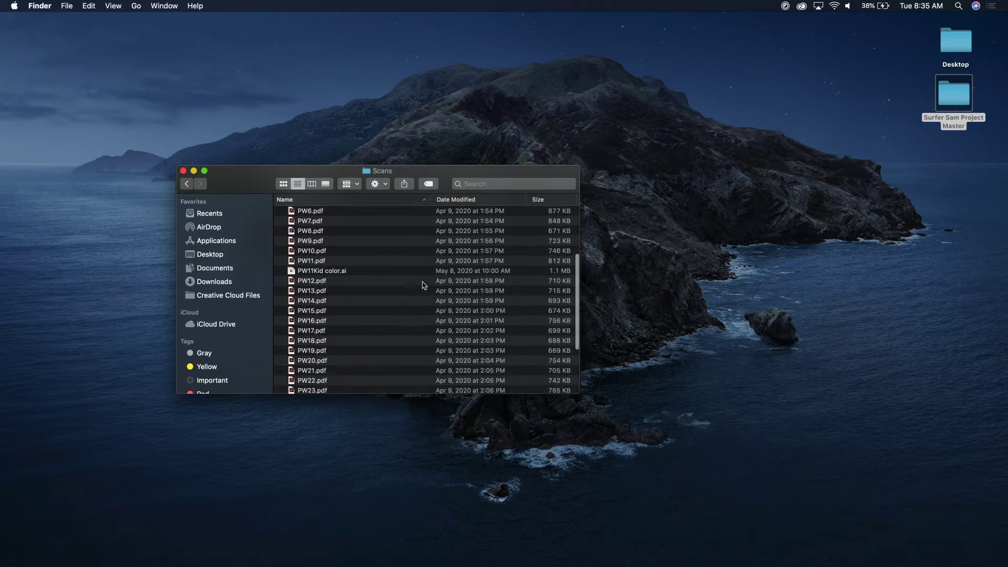
{"action": "left_click", "coordinate": [316, 390]}
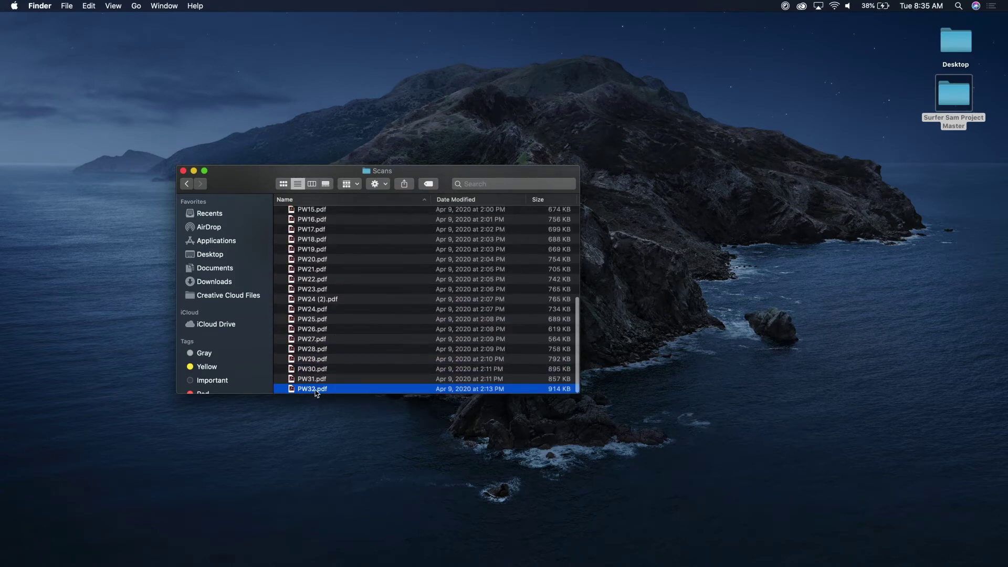
{"action": "key", "text": "Up"}
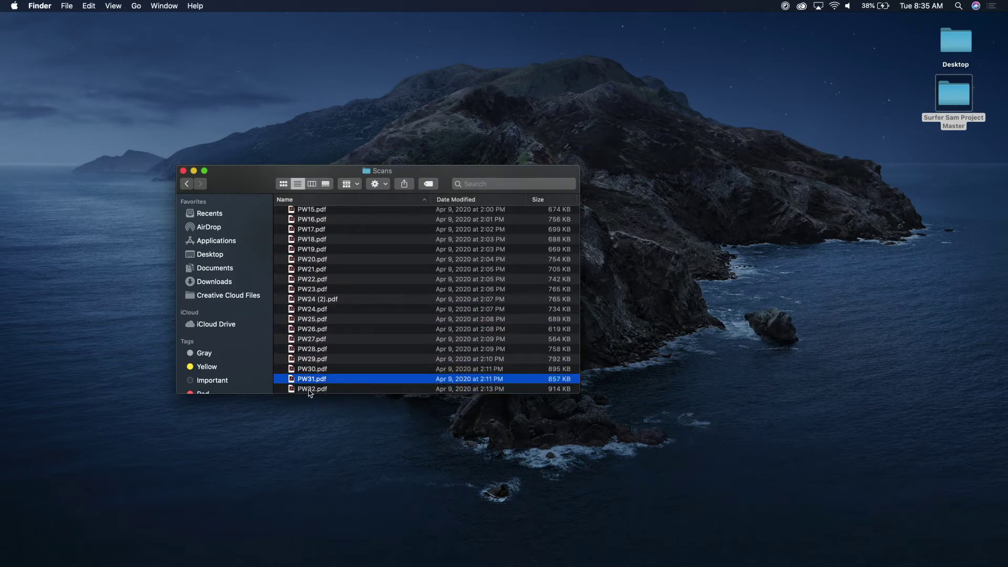
{"action": "key", "text": "Down"}
{"action": "key", "text": "space"}
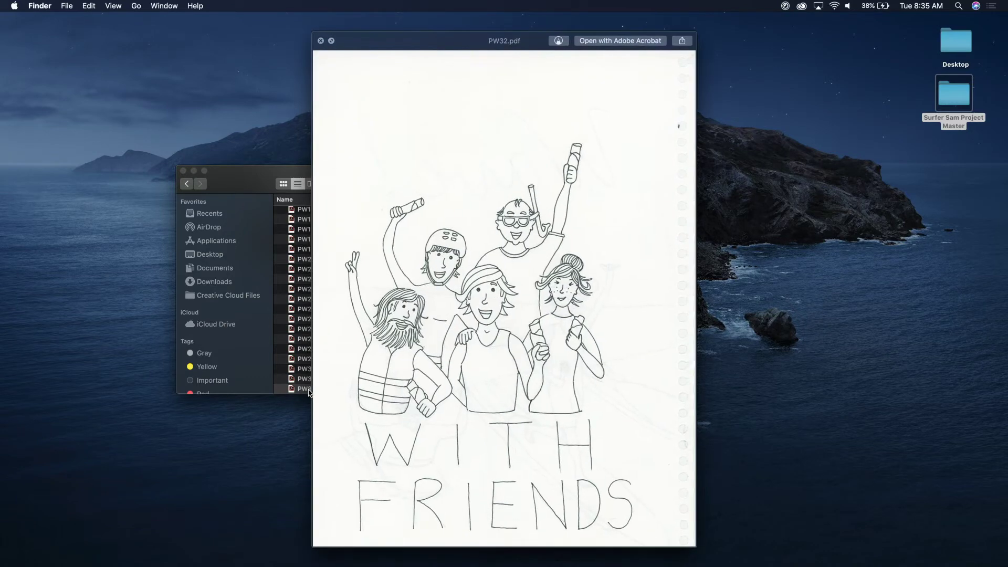
{"action": "key", "text": "space"}
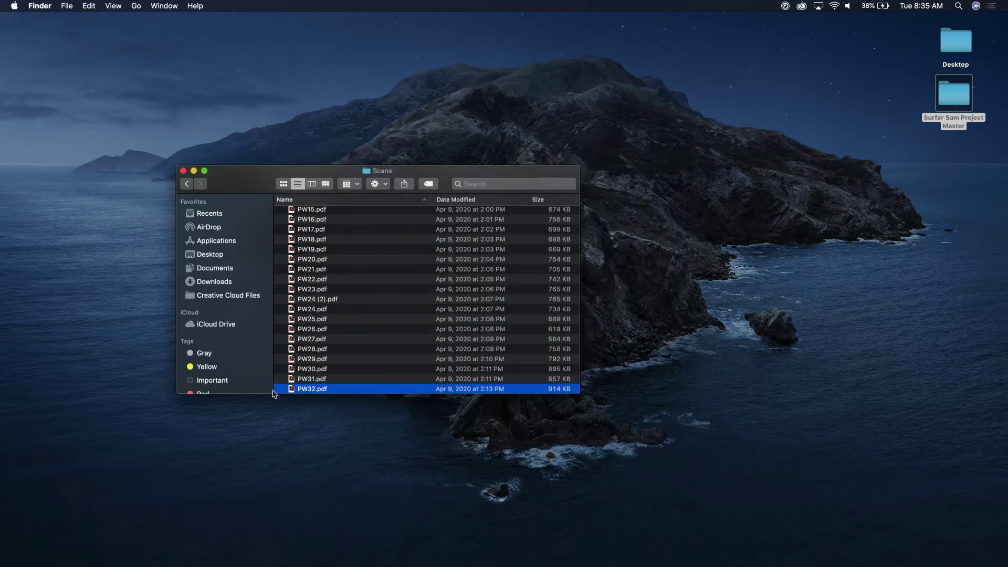
Launch Adobe Illustrator 2020 and start a new document from the File menu.
{"action": "mouse_move", "coordinate": [1, 324]}
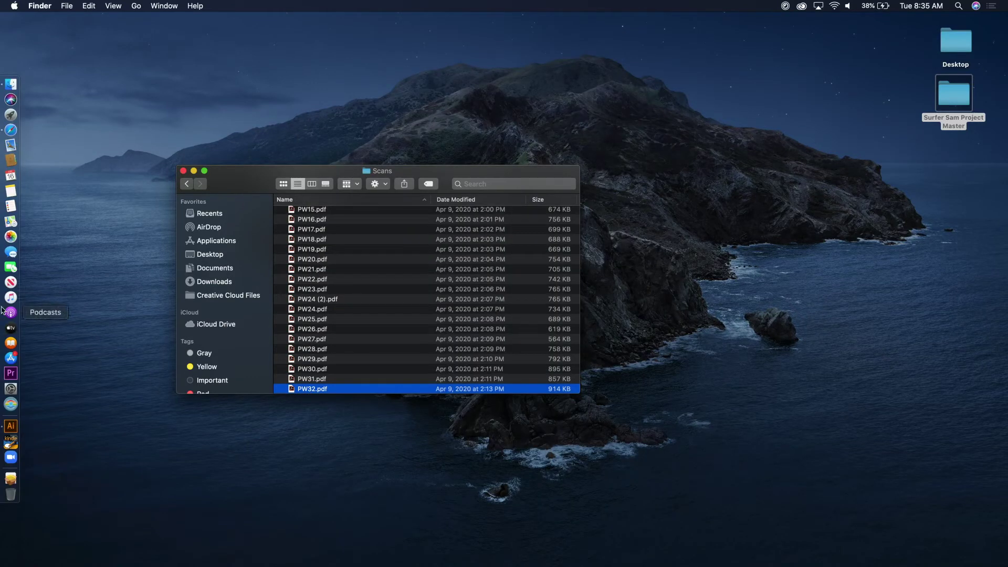
{"action": "left_click", "coordinate": [11, 425]}
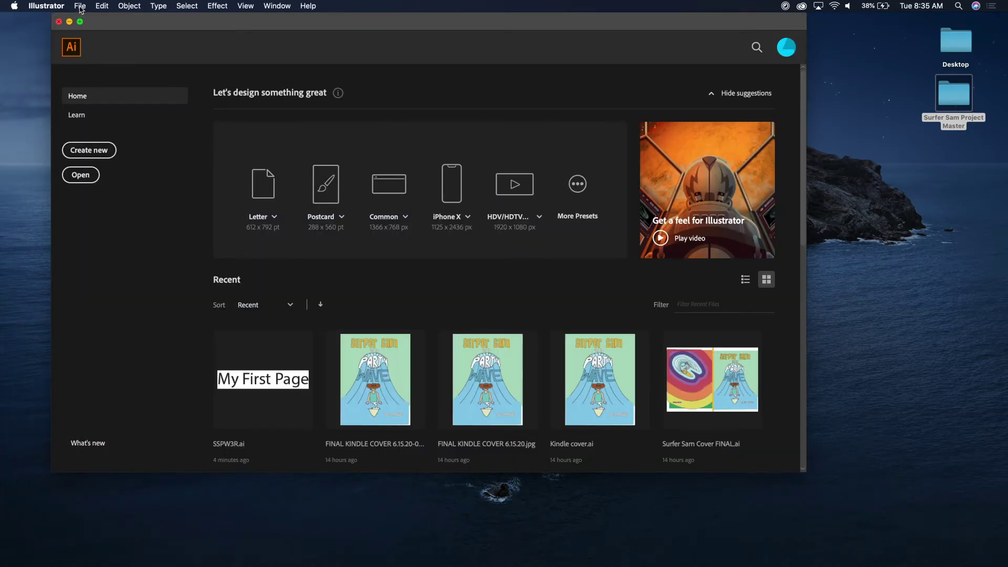
{"action": "left_click", "coordinate": [81, 7]}
{"action": "left_click", "coordinate": [92, 19]}
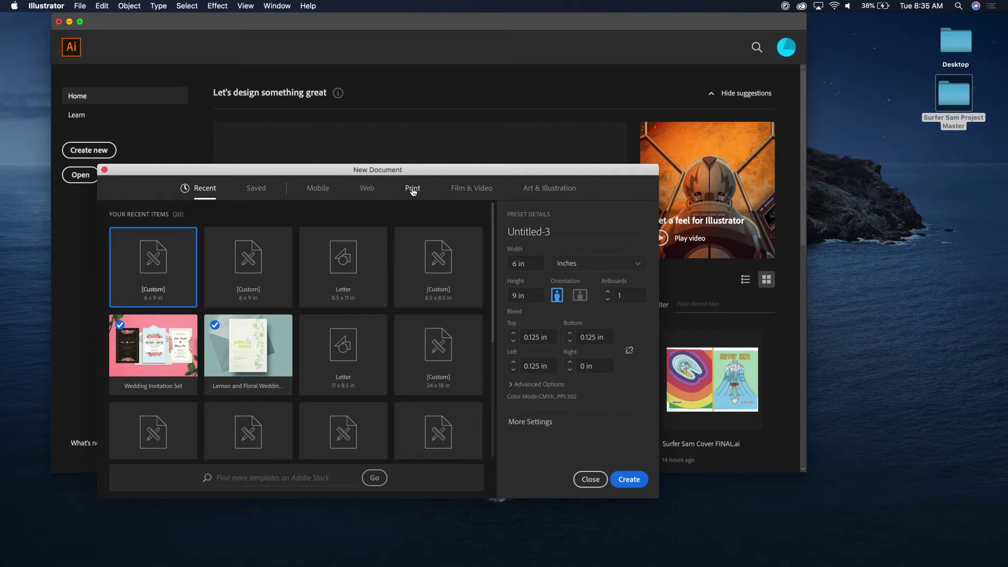
Set the new document's units to inches with a width of 8.5 in.
{"action": "left_click", "coordinate": [520, 264]}
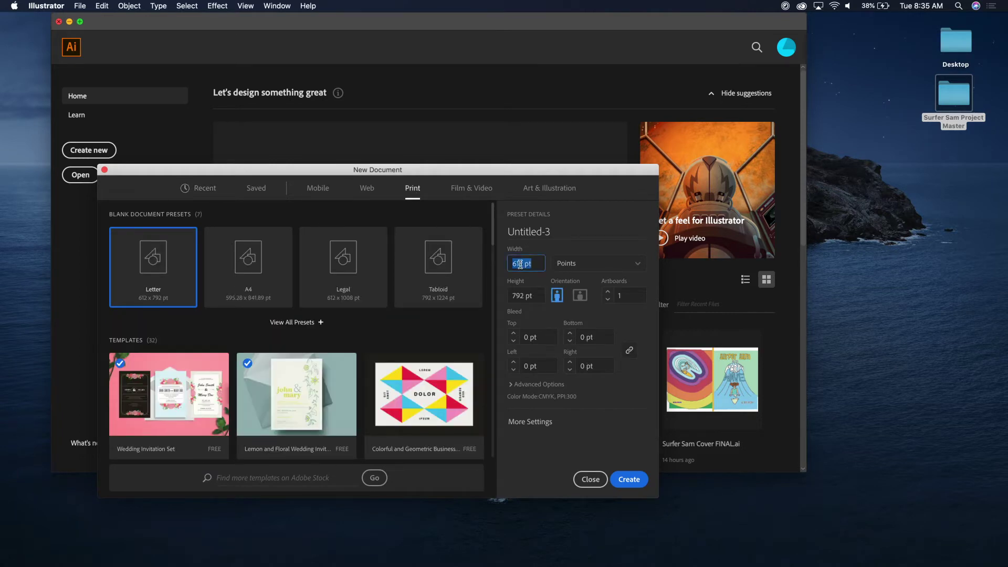
{"action": "type", "text": "8.5"}
{"action": "left_click", "coordinate": [587, 266]}
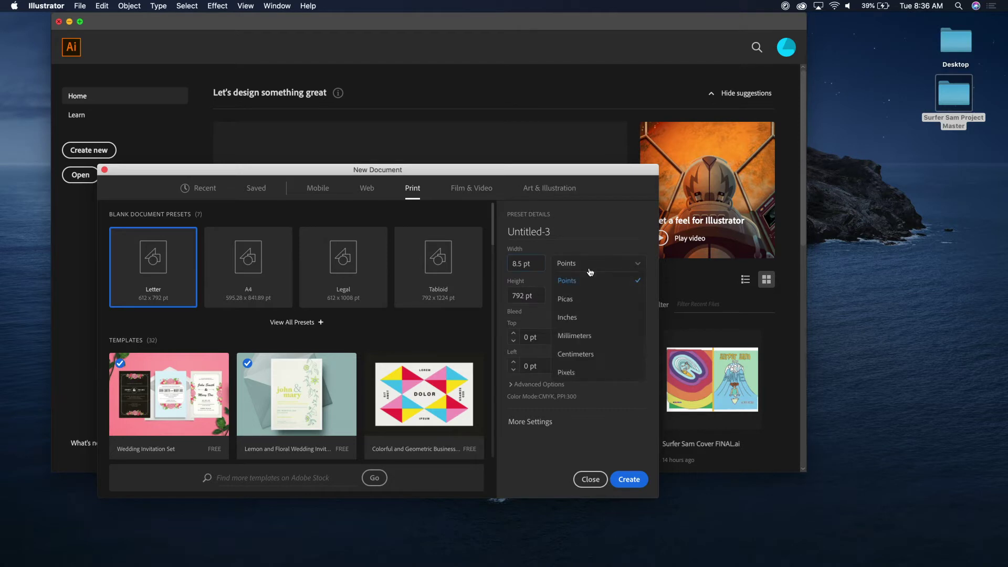
{"action": "left_click", "coordinate": [568, 317]}
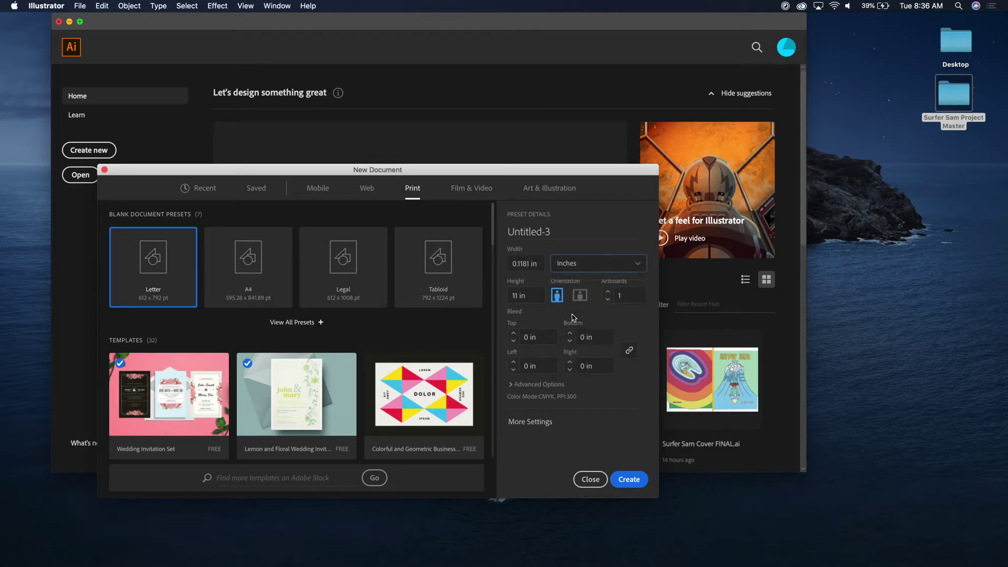
{"action": "left_click", "coordinate": [523, 263]}
{"action": "type", "text": "8"}
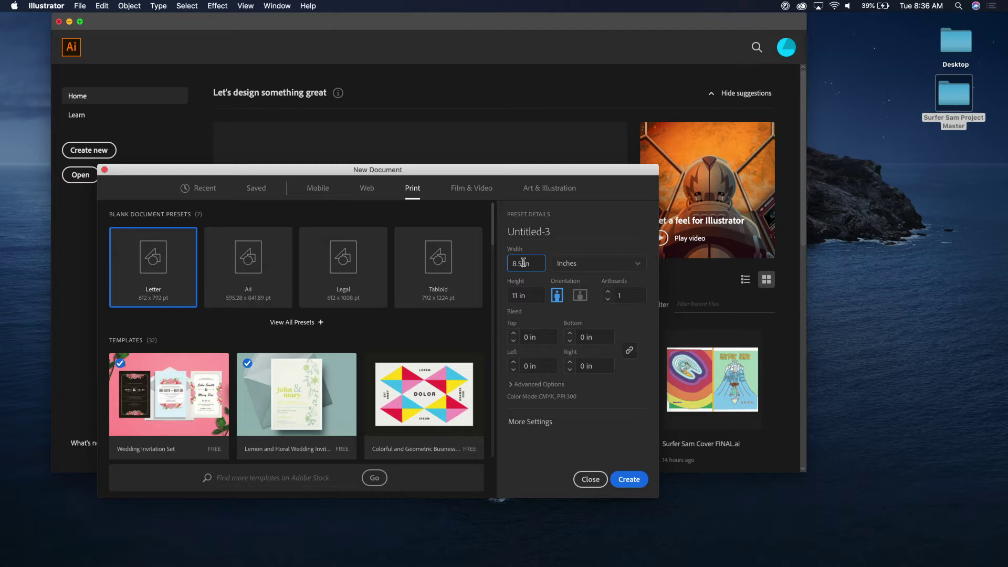
{"action": "type", "text": ".5"}
Set a 0.125 in bleed on all sides, with the left bleed set to 0.
{"action": "left_click", "coordinate": [527, 334]}
{"action": "key", "text": "BackSpace"}
{"action": "key", "text": "Tab"}
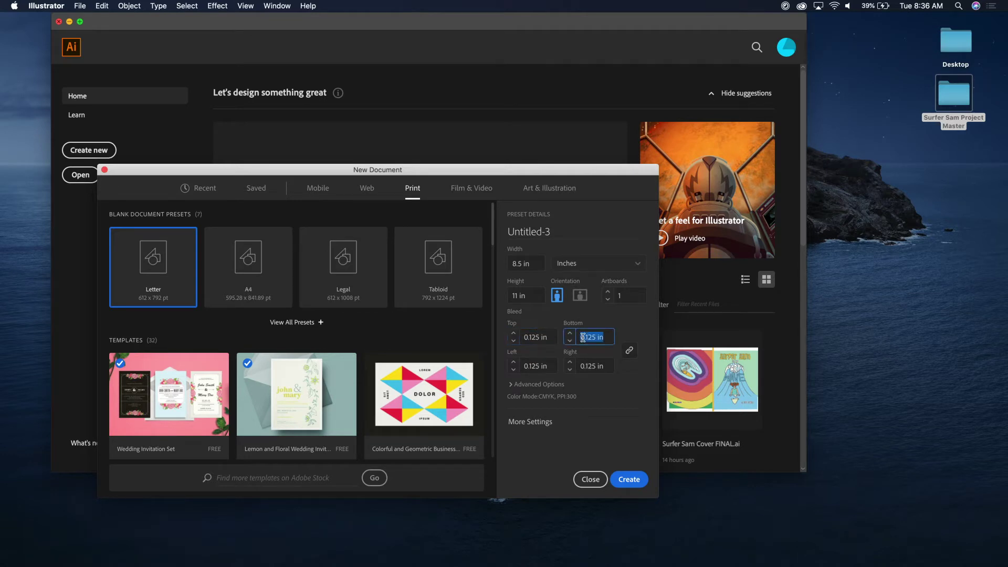
{"action": "left_click", "coordinate": [629, 352]}
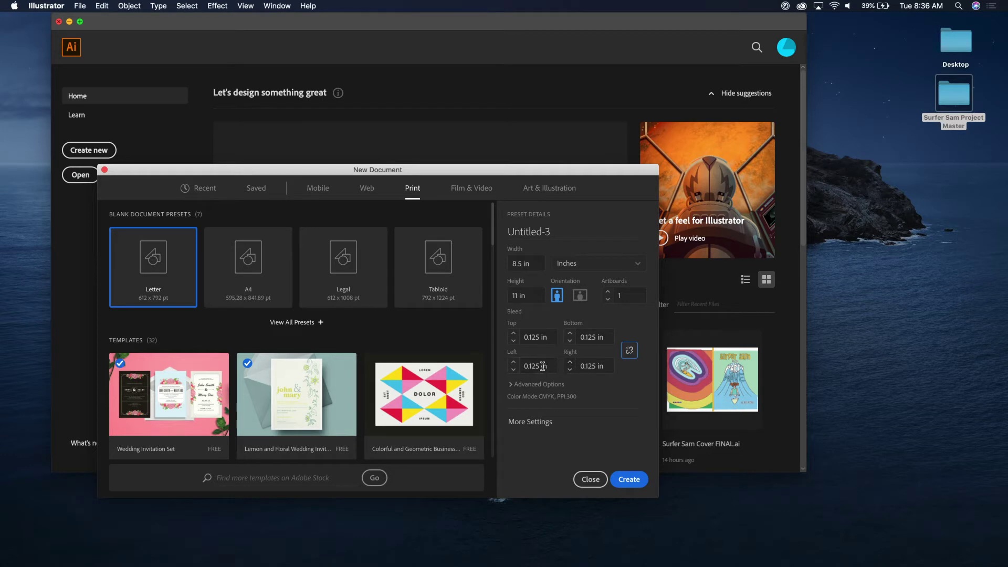
{"action": "left_click", "coordinate": [533, 367]}
{"action": "type", "text": "0"}
Name the document Sam Tutorial and create it.
{"action": "left_click", "coordinate": [544, 227]}
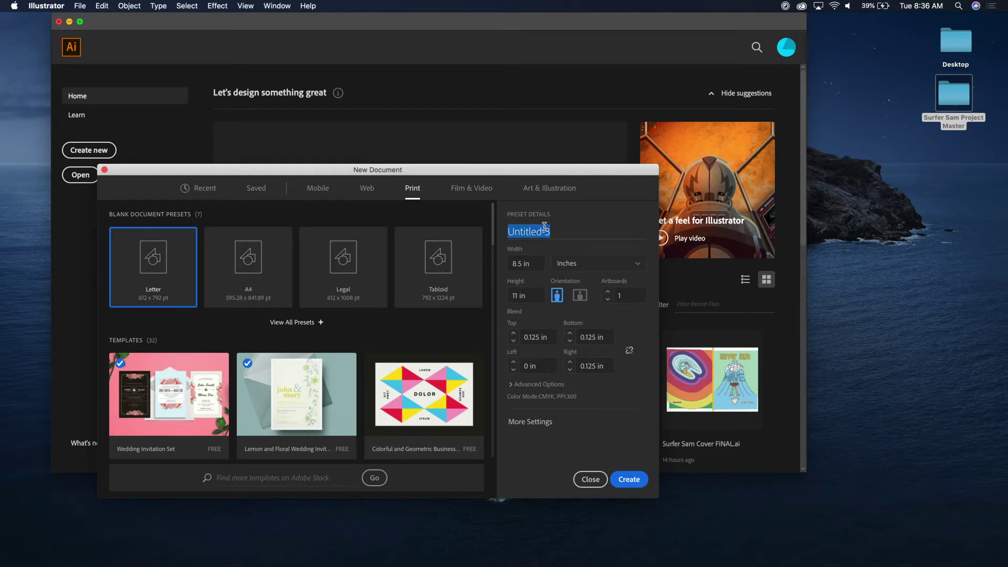
{"action": "type", "text": "Sam Tut"}
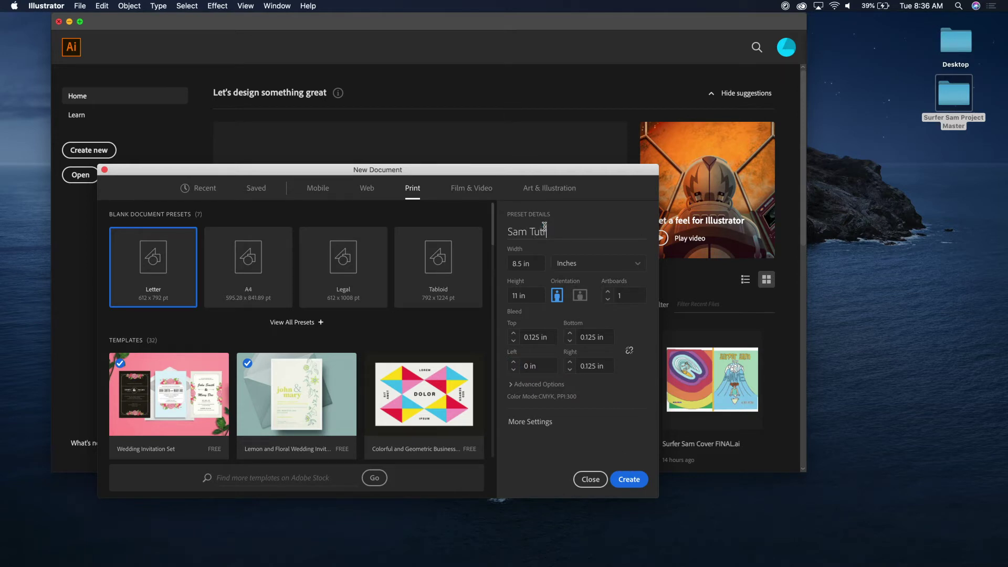
{"action": "type", "text": "rorial"}
{"action": "key", "text": "Return"}
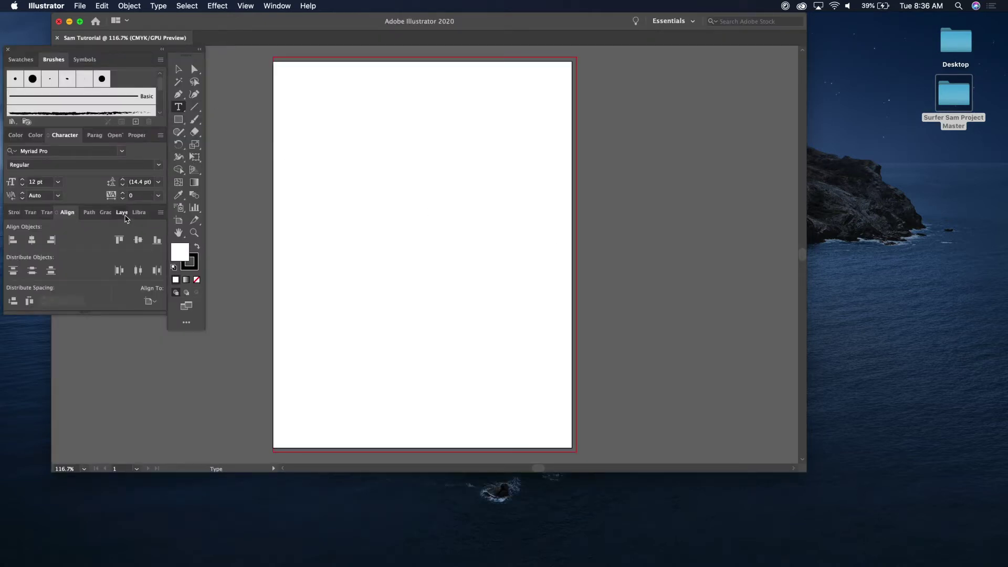
With Layer 1 selected, begin placing a file and browse to the Surfer Sam Project Master folder.
{"action": "left_click", "coordinate": [122, 212]}
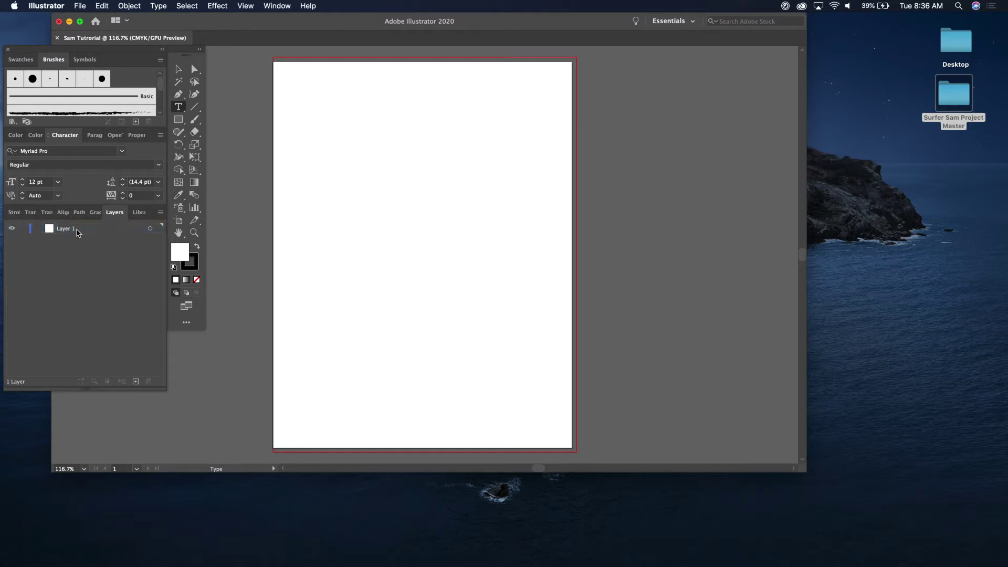
{"action": "left_click", "coordinate": [83, 229]}
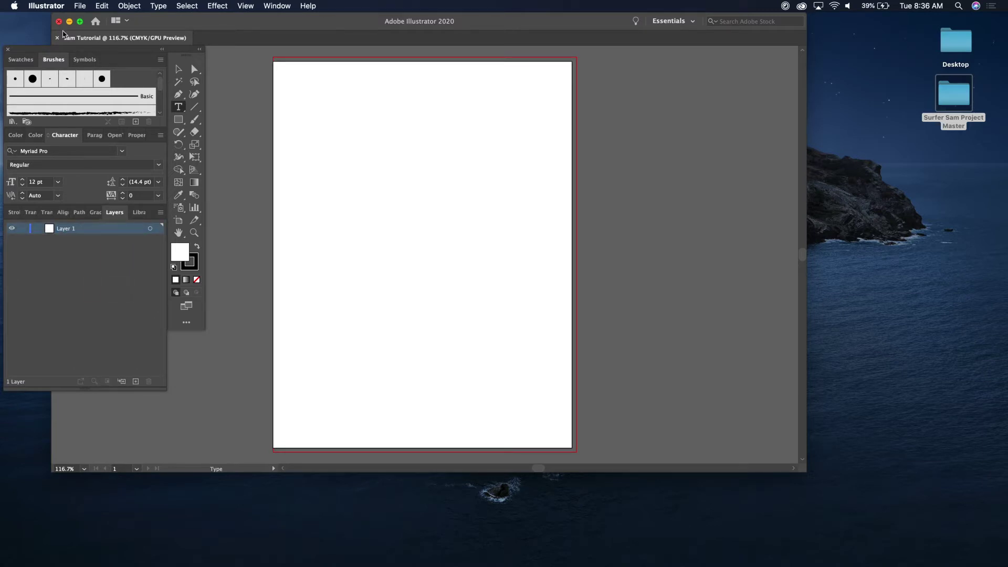
{"action": "left_click", "coordinate": [80, 6]}
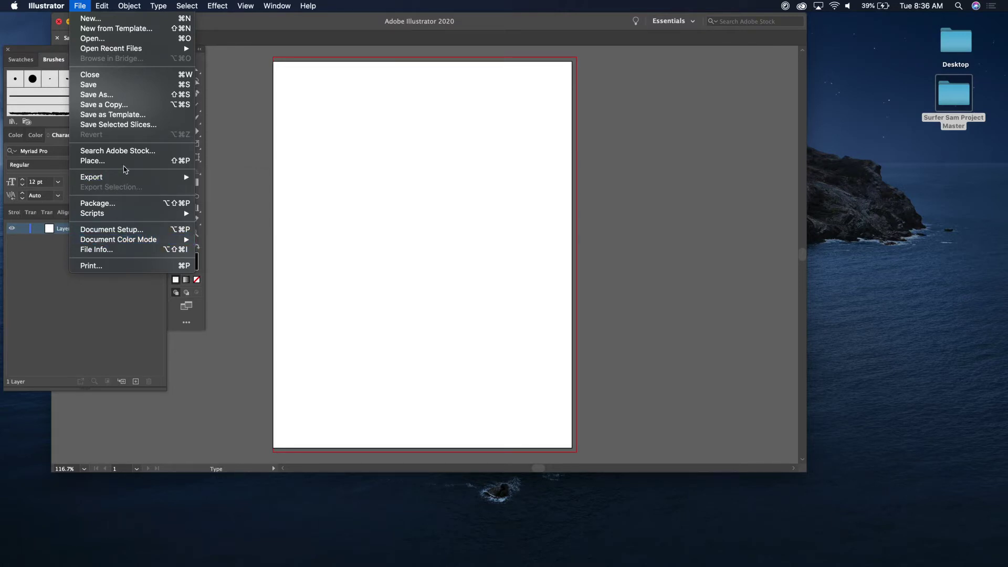
{"action": "left_click", "coordinate": [129, 161]}
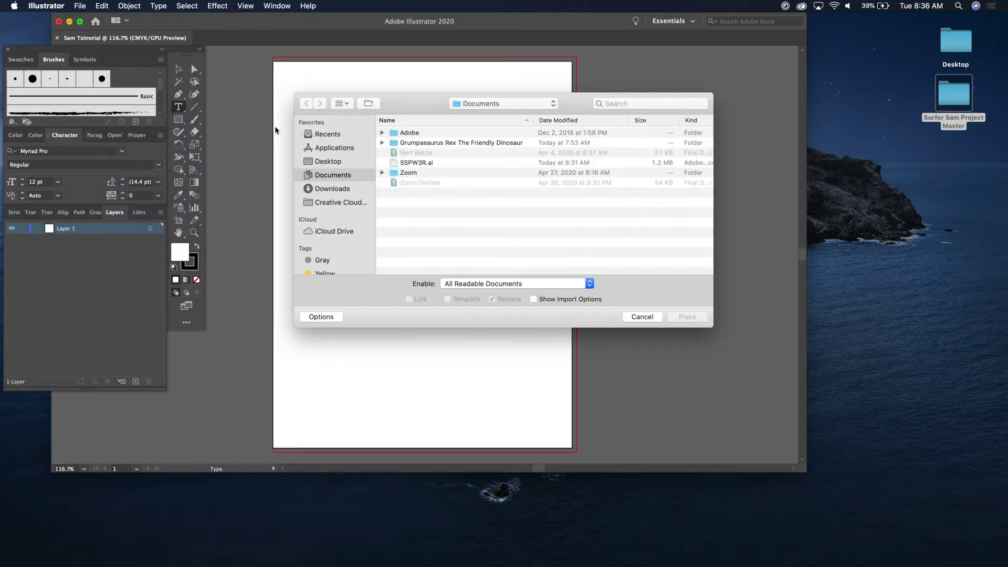
{"action": "left_click", "coordinate": [337, 162]}
{"action": "double_click", "coordinate": [391, 144]}
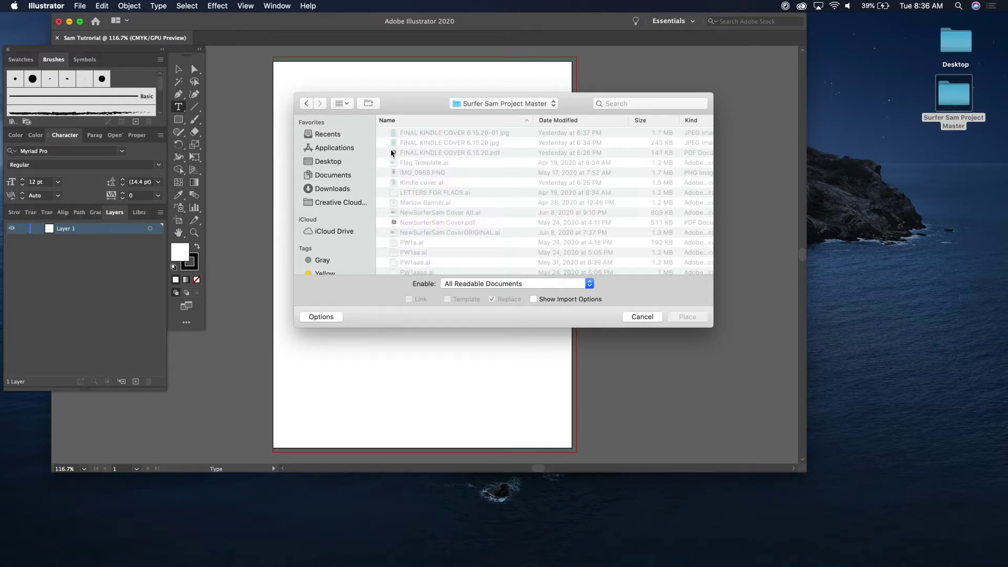
Place PW32.pdf from the Scans folder onto the artboard and select it.
{"action": "scroll", "coordinate": [411, 239], "scroll_direction": "down", "scroll_amount": 10}
{"action": "scroll", "coordinate": [411, 239], "scroll_direction": "down", "scroll_amount": 10}
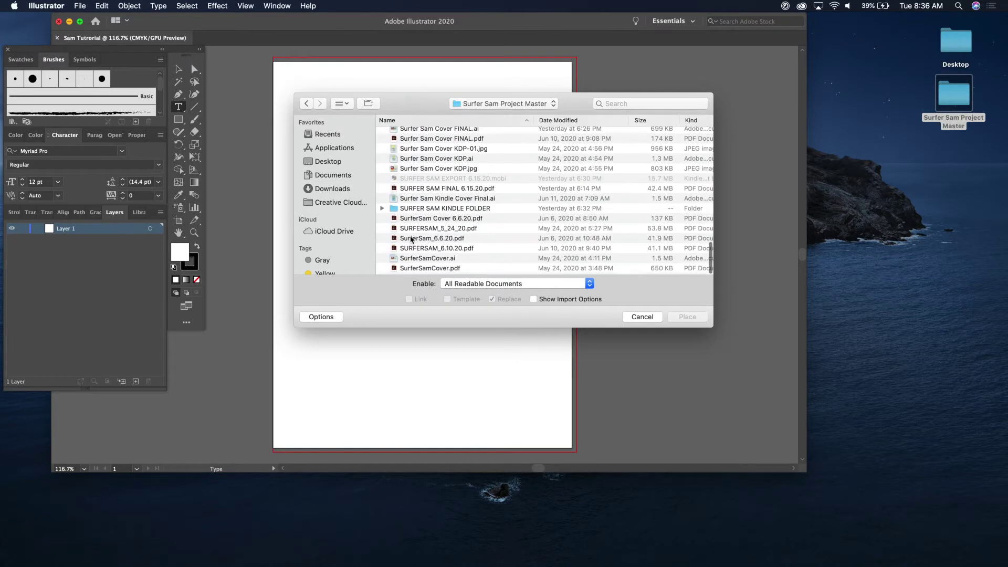
{"action": "scroll", "coordinate": [411, 239], "scroll_direction": "up", "scroll_amount": 4}
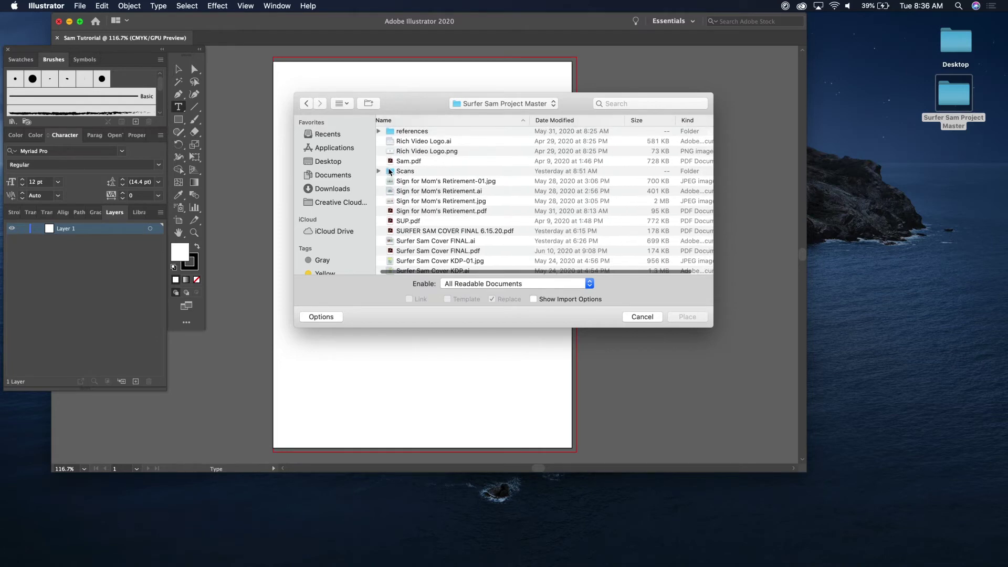
{"action": "double_click", "coordinate": [405, 171]}
{"action": "scroll", "coordinate": [434, 191], "scroll_direction": "down", "scroll_amount": 10}
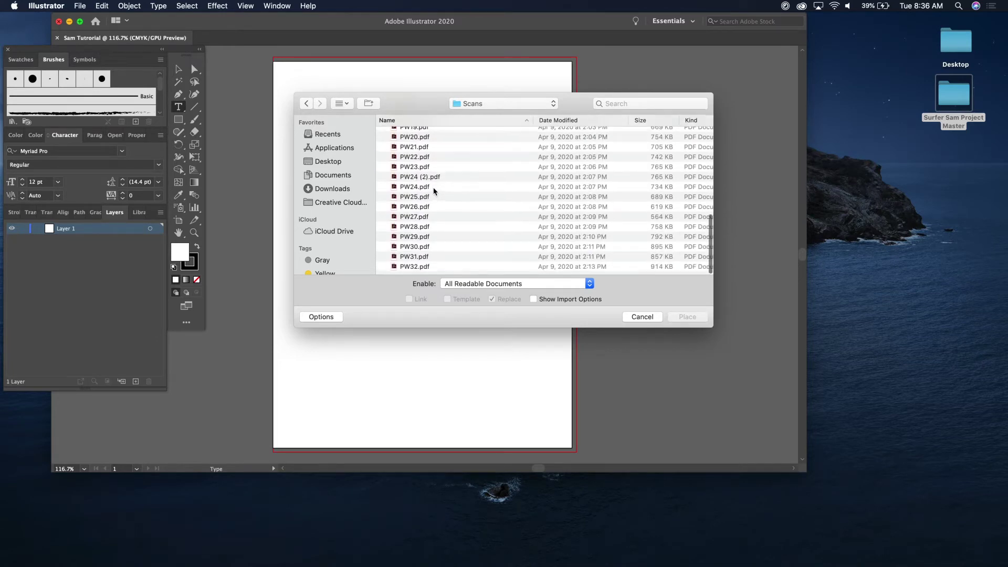
{"action": "left_click", "coordinate": [408, 271]}
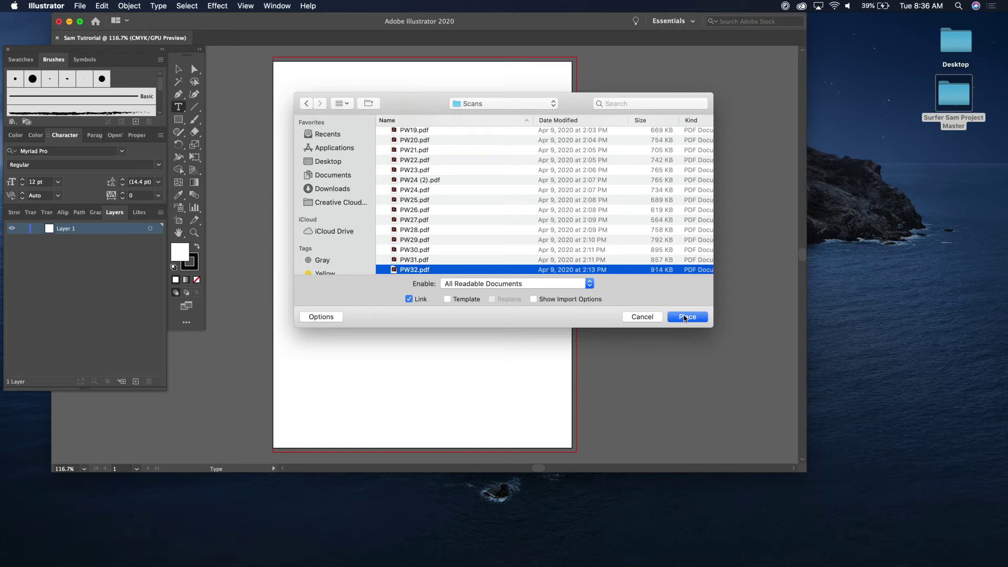
{"action": "left_click", "coordinate": [686, 316]}
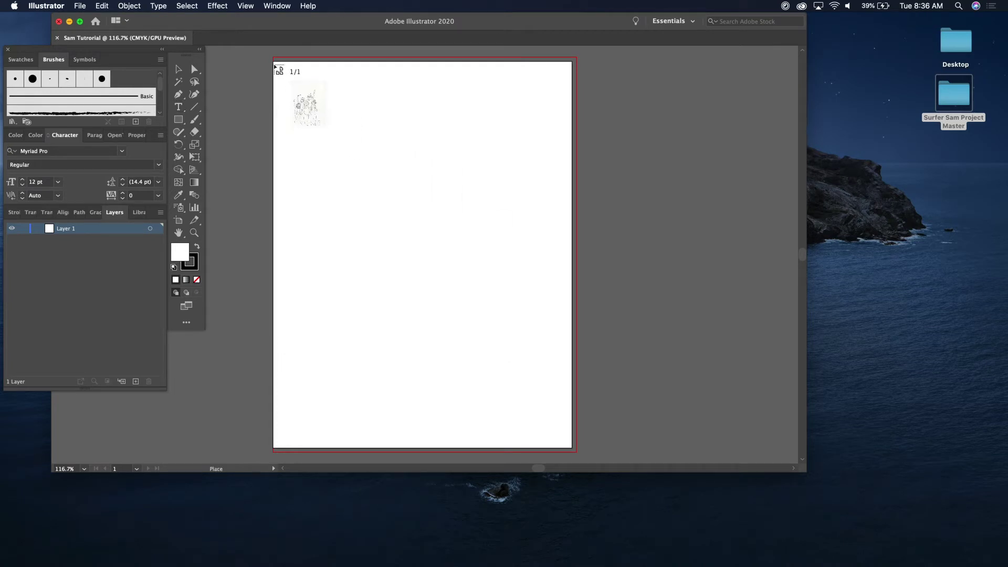
{"action": "left_click", "coordinate": [274, 63]}
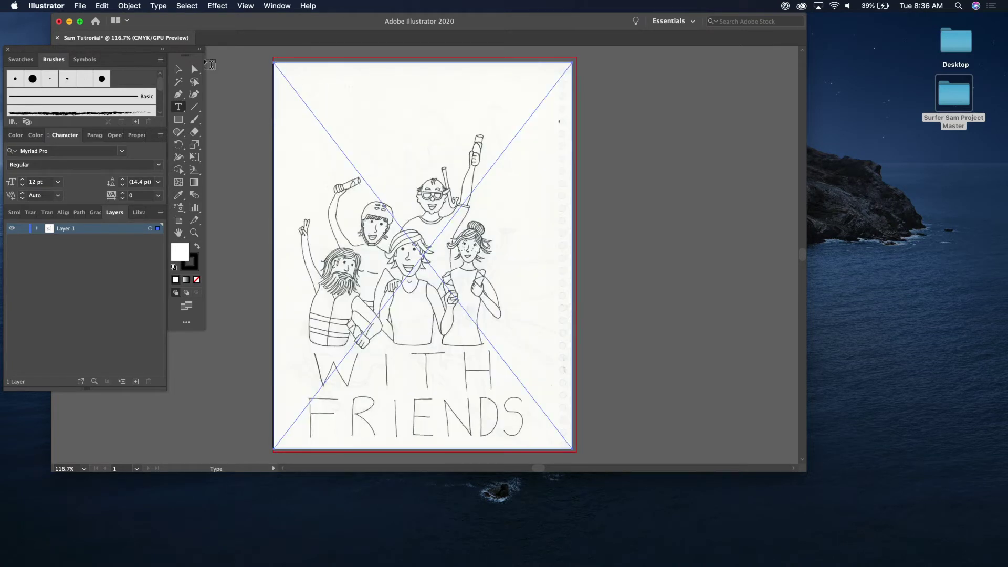
{"action": "left_click", "coordinate": [195, 69]}
{"action": "left_click", "coordinate": [310, 129]}
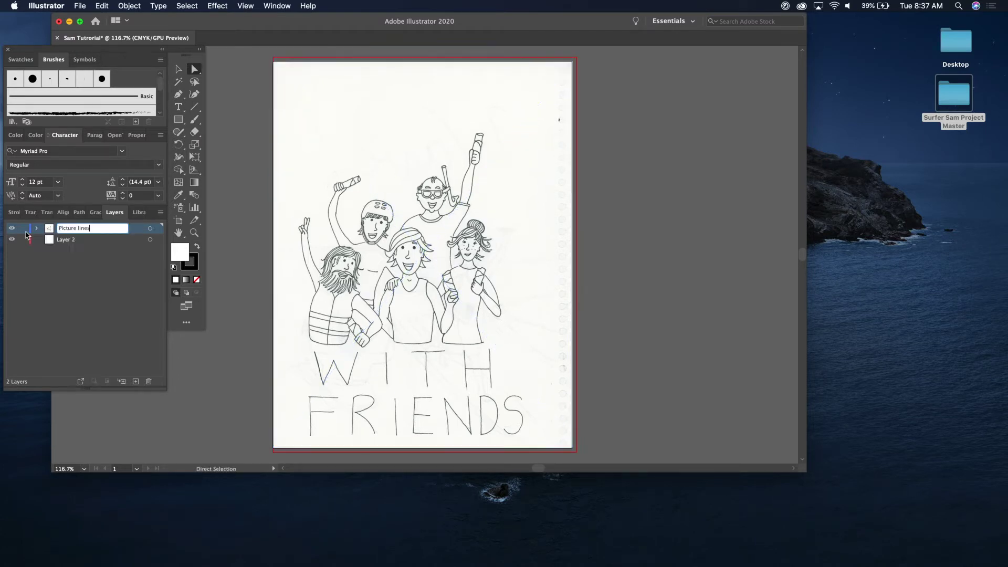
On Layer 2, set up the Pen tool with no stroke and a pink fill (C 11.37, M 40.66, Y 26.89).
{"action": "left_click", "coordinate": [65, 241]}
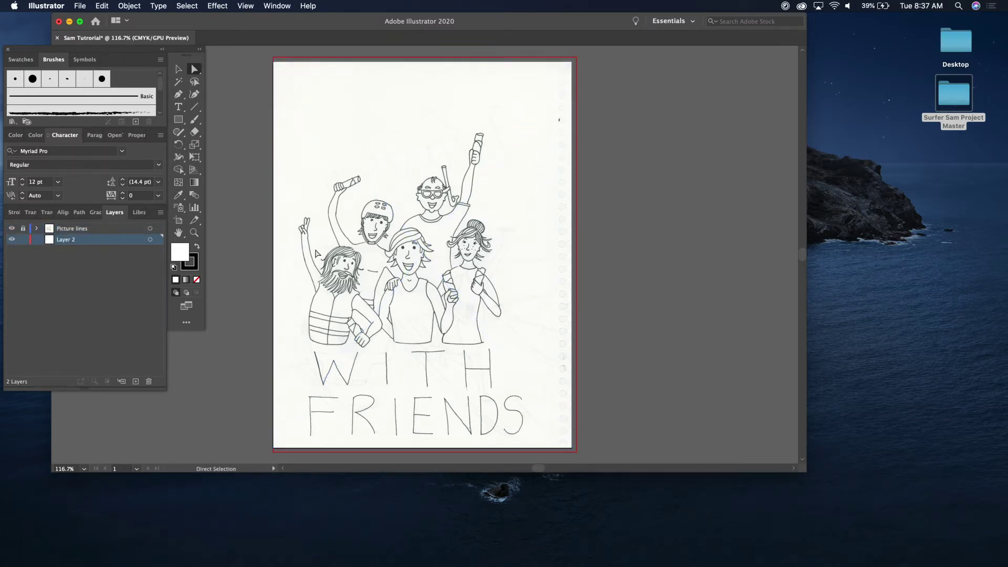
{"action": "key", "text": "super+equal"}
{"action": "key", "text": "super+equal"}
{"action": "key", "text": "super+equal"}
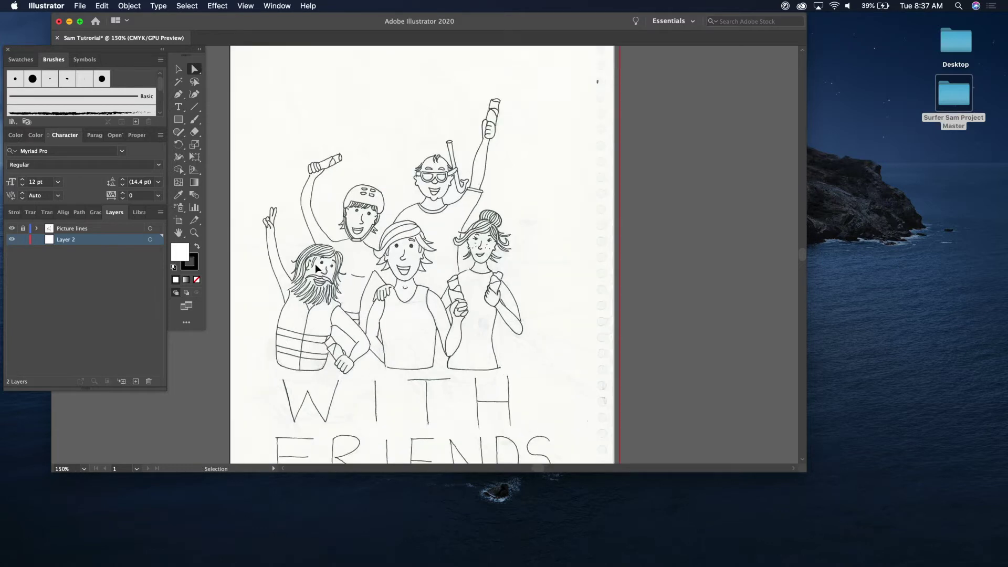
{"action": "scroll", "coordinate": [317, 269], "scroll_direction": "down", "scroll_amount": 2}
{"action": "scroll", "coordinate": [316, 269], "scroll_direction": "left", "scroll_amount": 1}
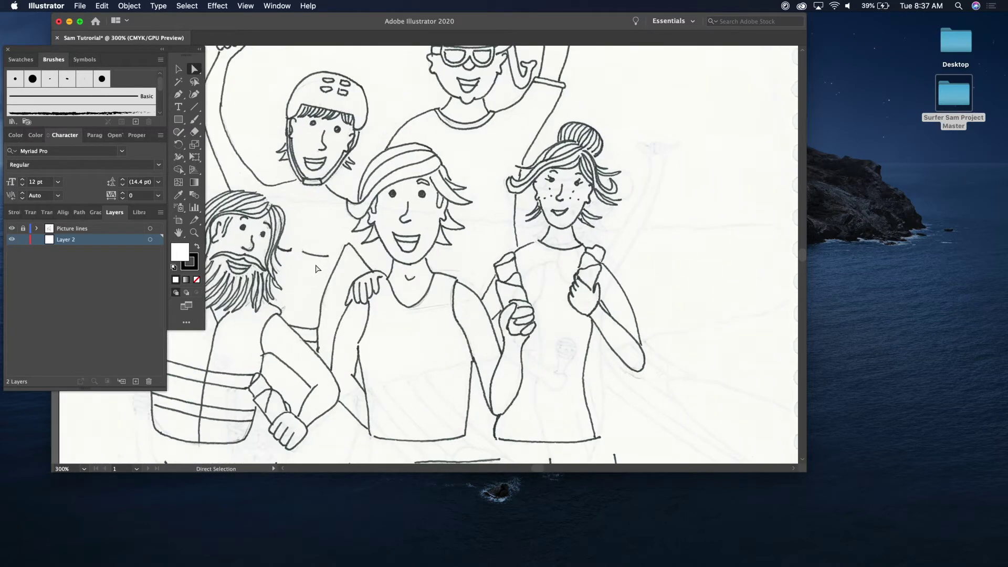
{"action": "key", "text": "p"}
{"action": "left_click", "coordinate": [195, 266]}
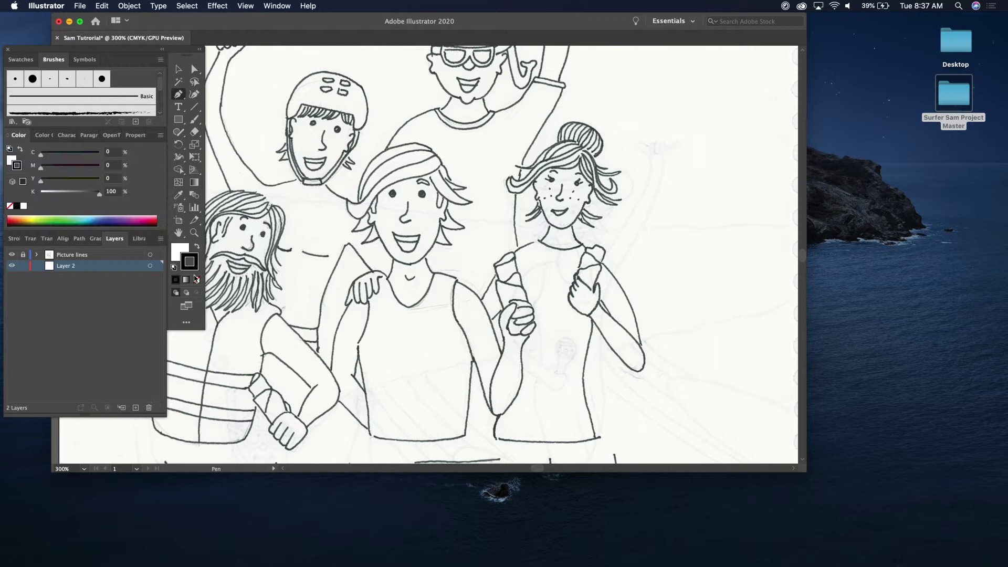
{"action": "left_click", "coordinate": [196, 279]}
{"action": "double_click", "coordinate": [180, 252]}
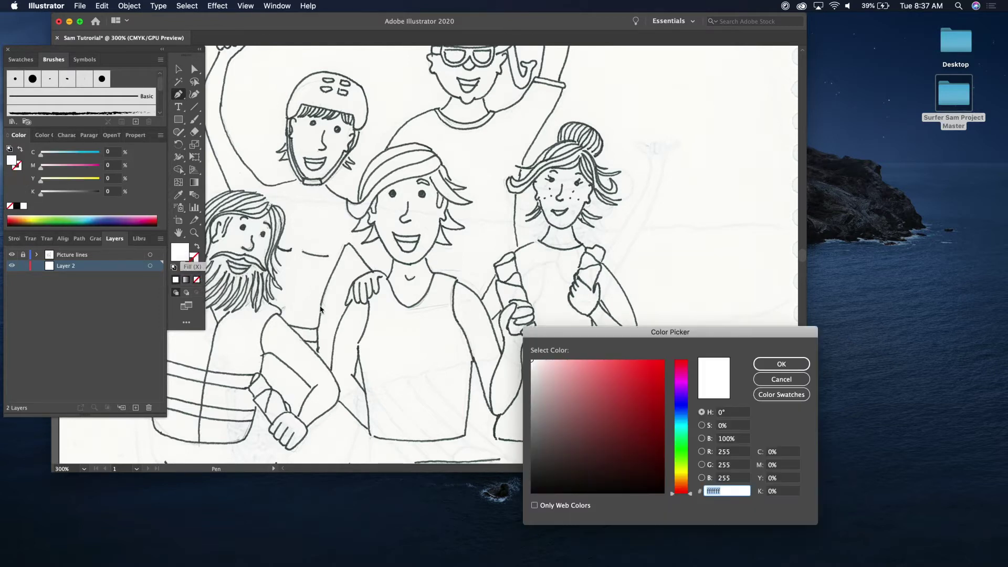
{"action": "key", "text": "super+v"}
{"action": "key", "text": "Return"}
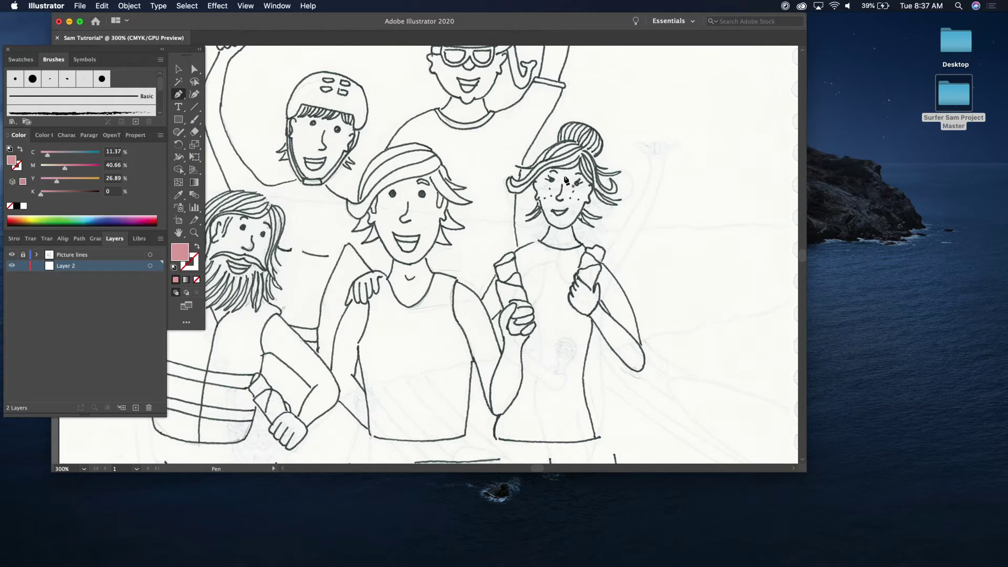
Draw a closed pink shape over the middle surfer's hat band.
{"action": "left_click", "coordinate": [375, 158]}
{"action": "left_click_drag", "start_coordinate": [401, 146], "coordinate": [409, 146]}
{"action": "left_click", "coordinate": [395, 175]}
{"action": "left_click", "coordinate": [377, 177]}
{"action": "left_click", "coordinate": [375, 159]}
{"action": "key", "text": "super+minus"}
{"action": "key", "text": "super+minus"}
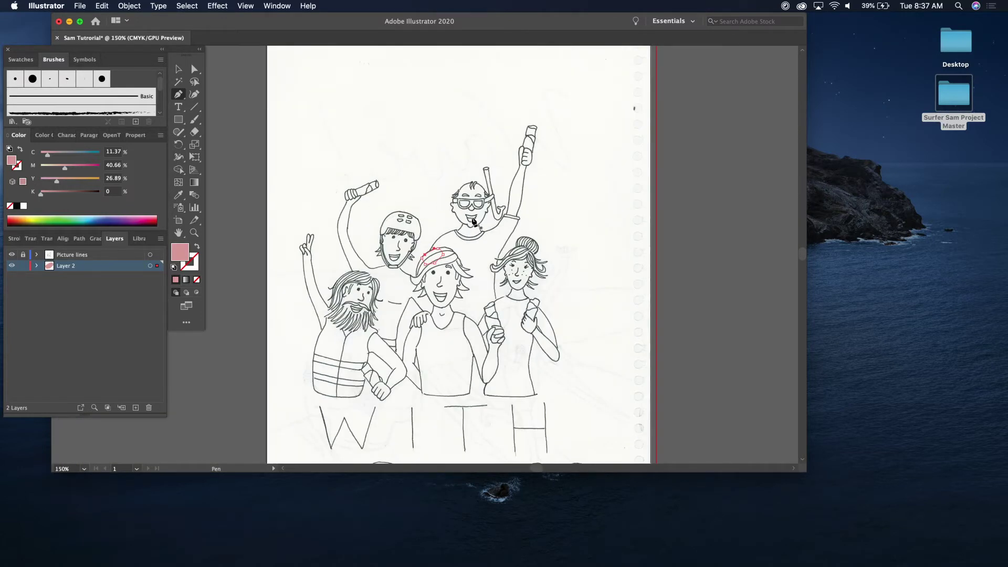
Lock Layer 2 and select the placed scan on the Picture lines layer.
{"action": "left_click", "coordinate": [23, 265]}
{"action": "left_click", "coordinate": [71, 255]}
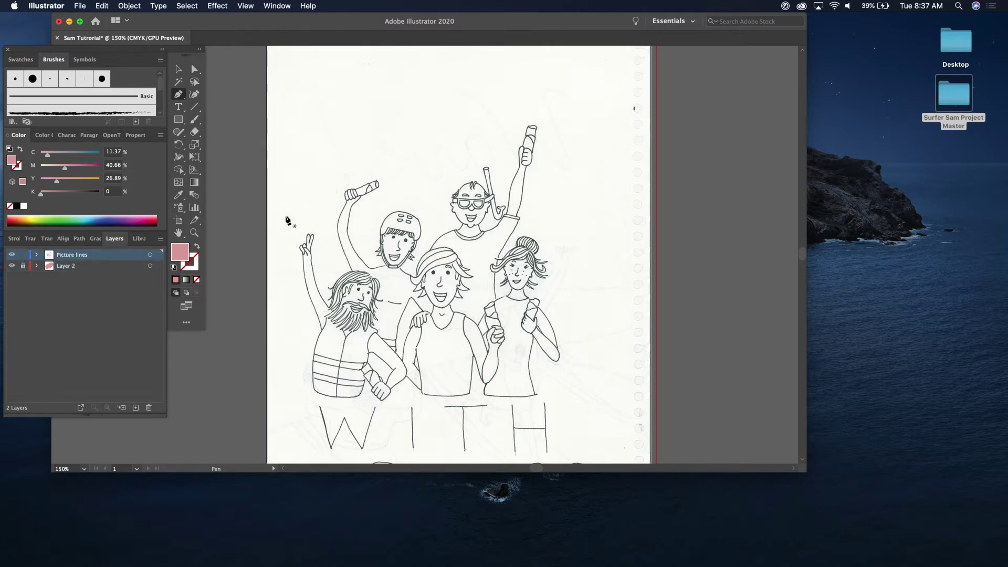
{"action": "left_click", "coordinate": [195, 69]}
{"action": "left_click", "coordinate": [323, 160]}
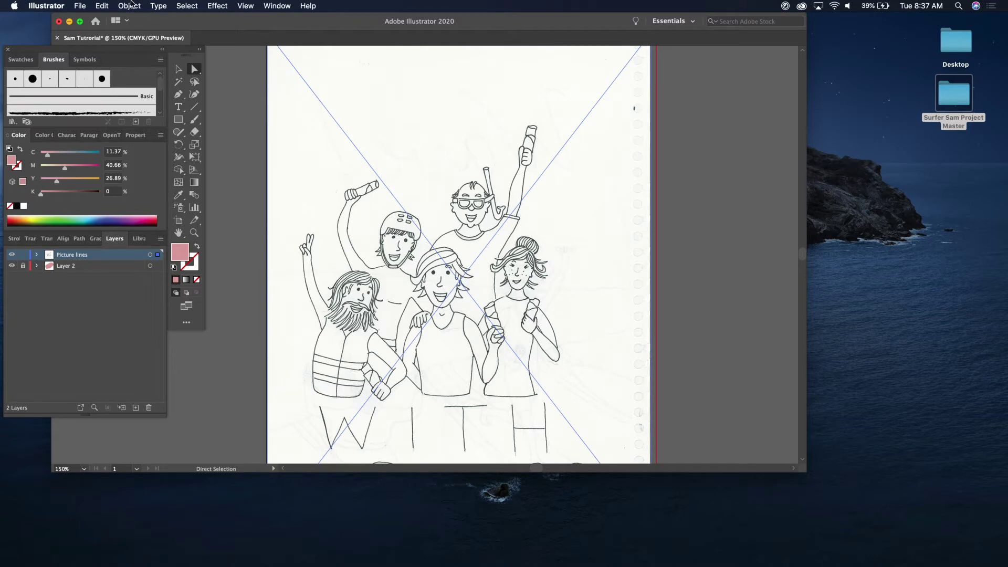
Image Trace the scan with the Black and White Logo preset and Ignore White enabled.
{"action": "left_click", "coordinate": [277, 6]}
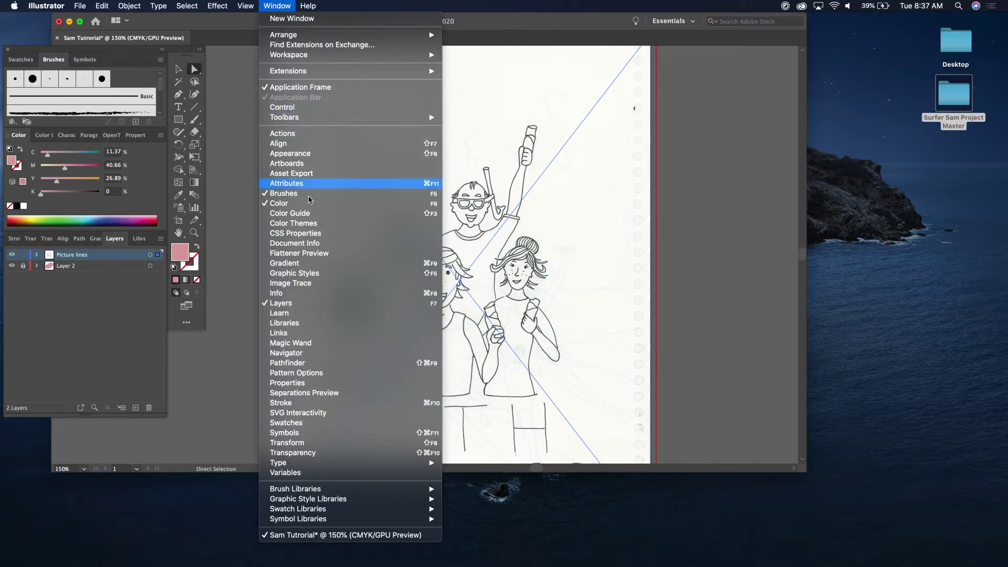
{"action": "left_click", "coordinate": [301, 288]}
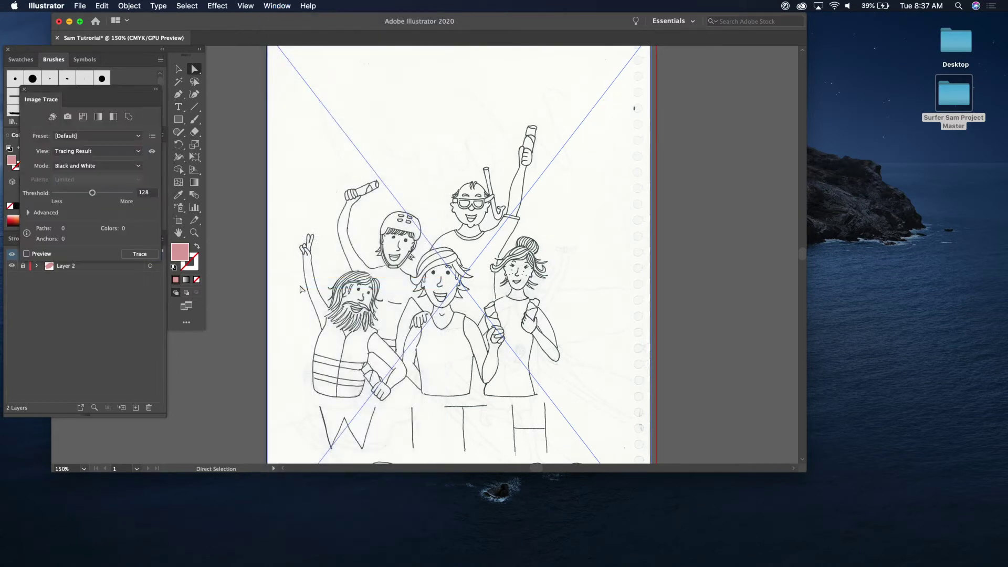
{"action": "left_click", "coordinate": [103, 136]}
{"action": "left_click", "coordinate": [90, 248]}
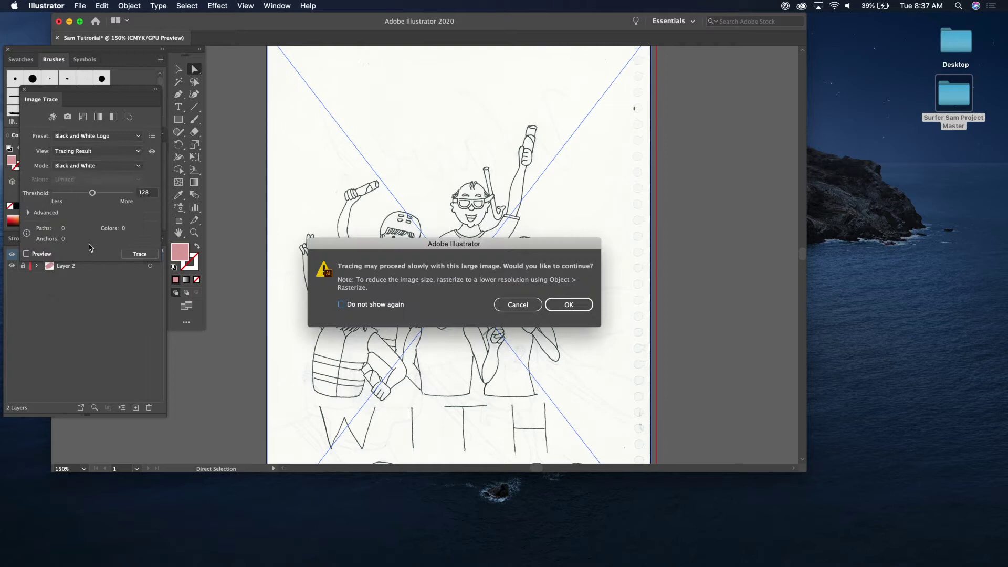
{"action": "left_click", "coordinate": [565, 305]}
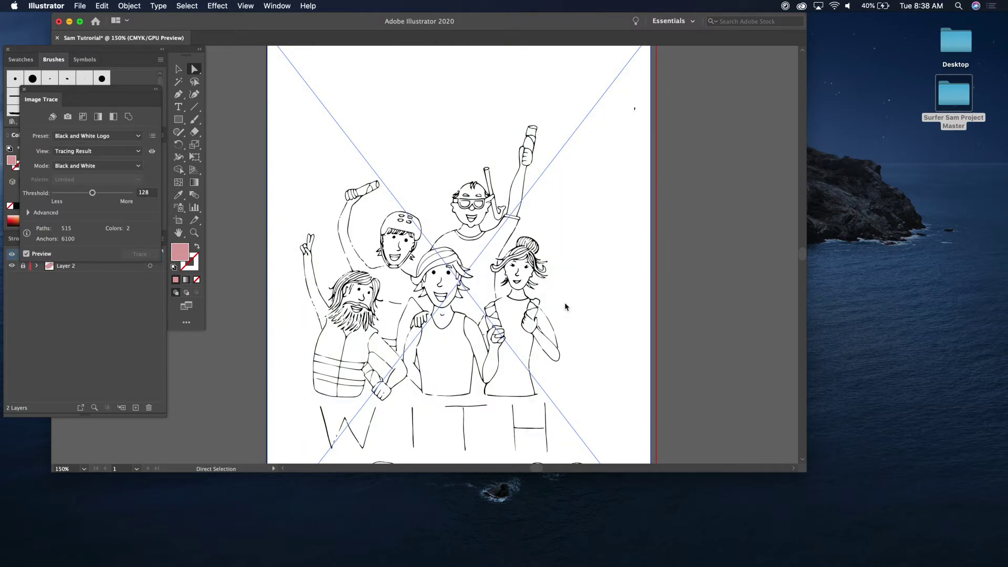
{"action": "scroll", "coordinate": [447, 186], "scroll_direction": "down", "scroll_amount": 3}
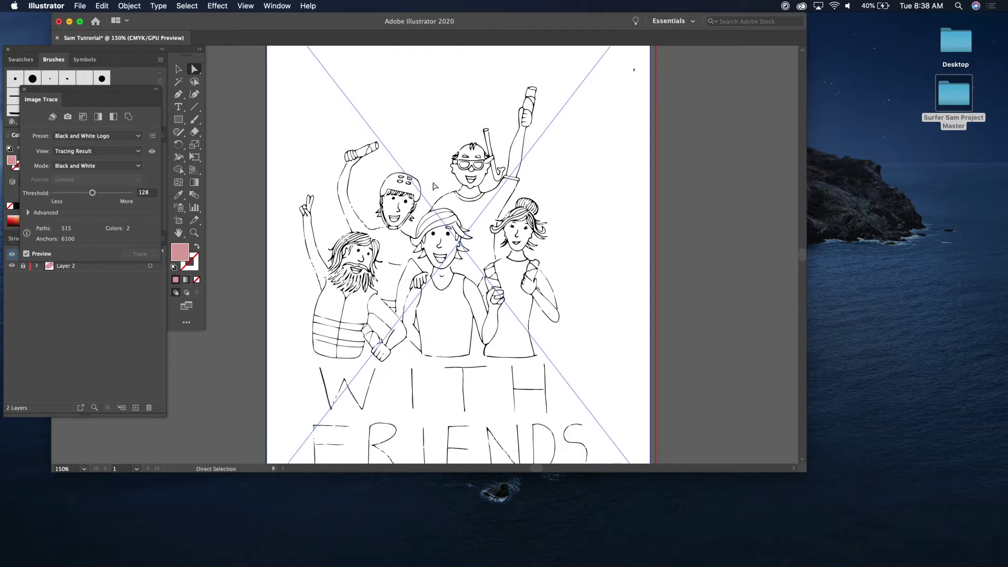
{"action": "left_click", "coordinate": [28, 213]}
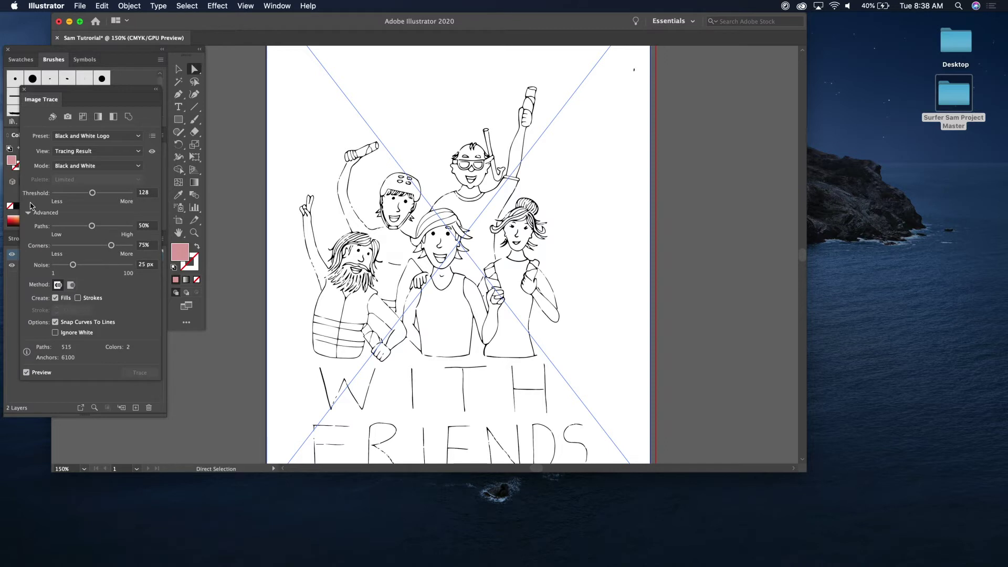
{"action": "left_click", "coordinate": [55, 333]}
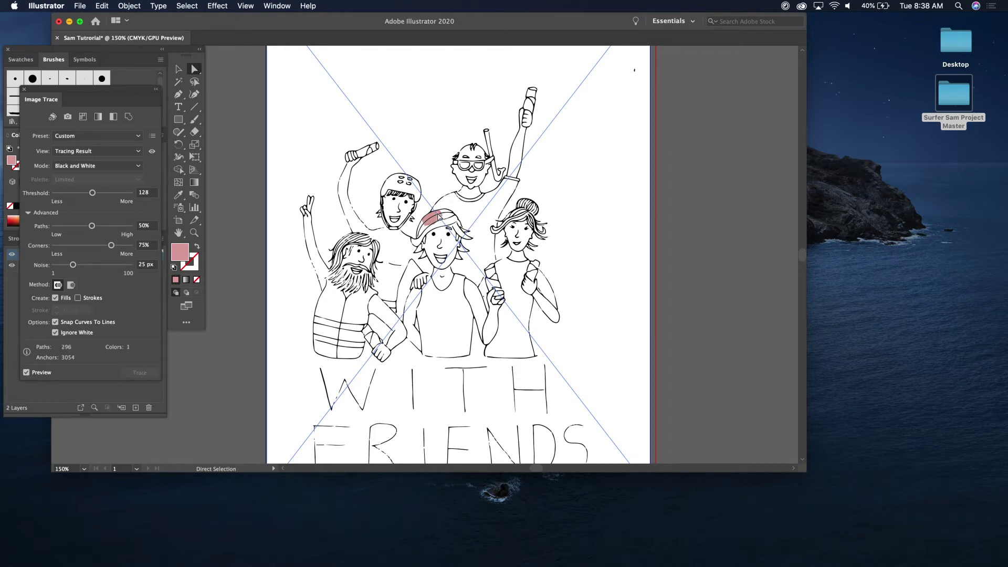
Adjust the trace to Threshold 150, Paths 76% and Corners 88%.
{"action": "key", "text": "super+equal"}
{"action": "key", "text": "super+equal"}
{"action": "key", "text": "super+equal"}
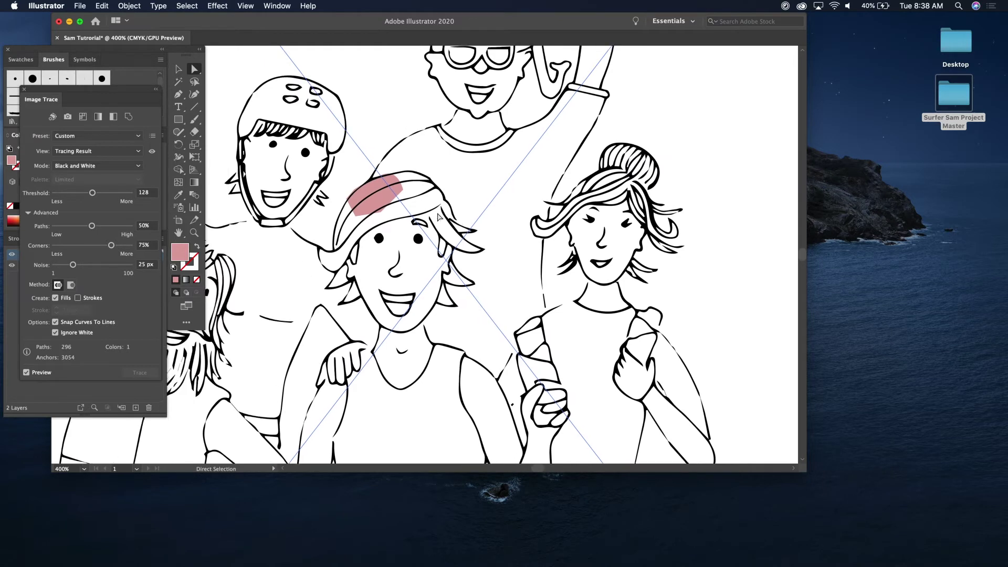
{"action": "scroll", "coordinate": [438, 216], "scroll_direction": "left", "scroll_amount": 3}
{"action": "scroll", "coordinate": [439, 216], "scroll_direction": "up", "scroll_amount": 1}
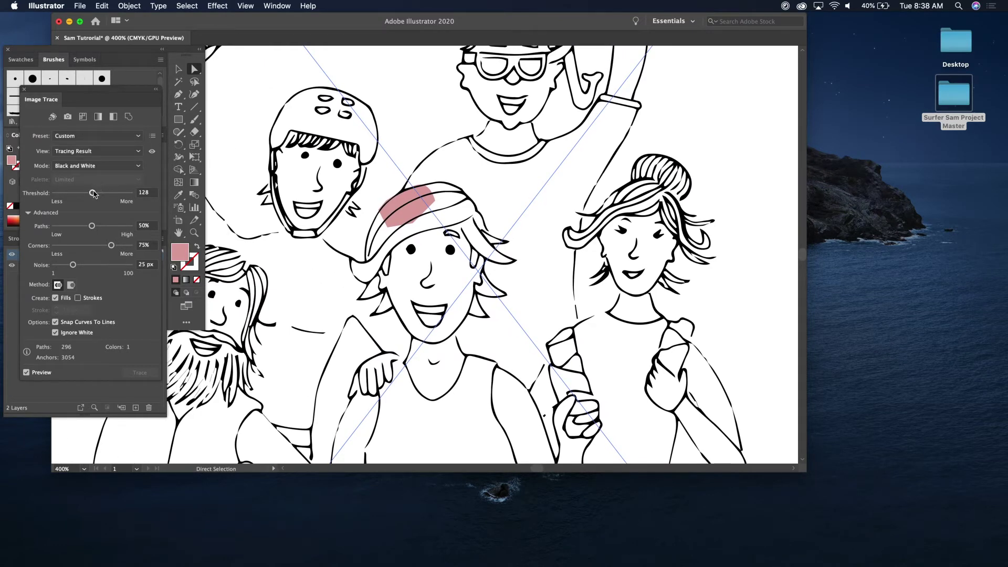
{"action": "left_click_drag", "start_coordinate": [94, 193], "coordinate": [100, 195]}
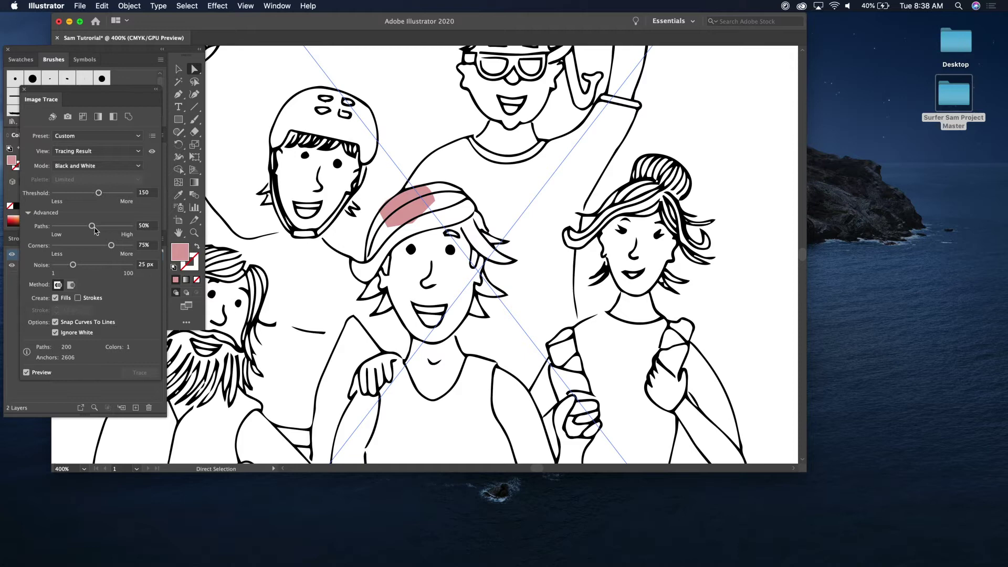
{"action": "left_click_drag", "start_coordinate": [93, 228], "coordinate": [112, 229]}
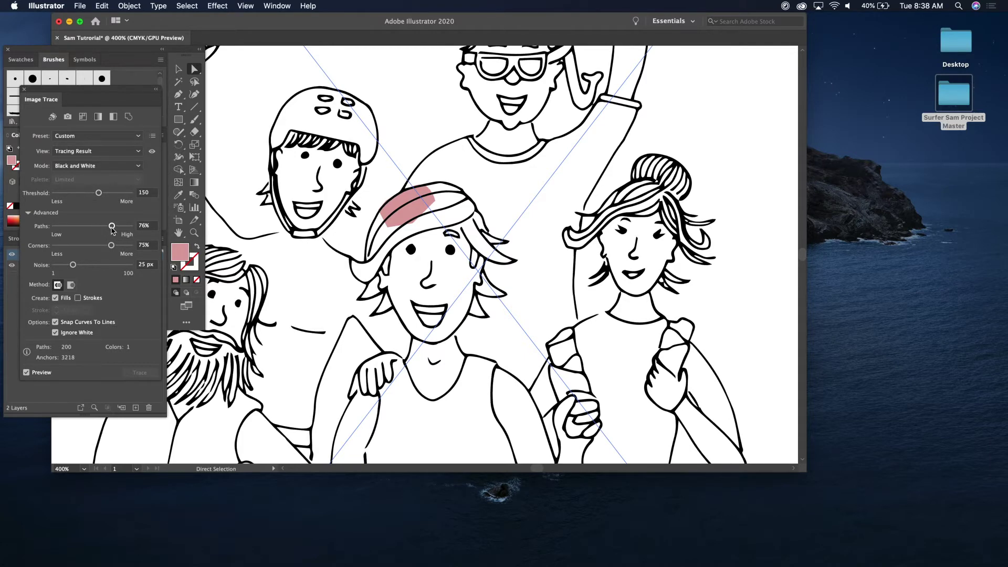
{"action": "left_click_drag", "start_coordinate": [111, 248], "coordinate": [120, 249]}
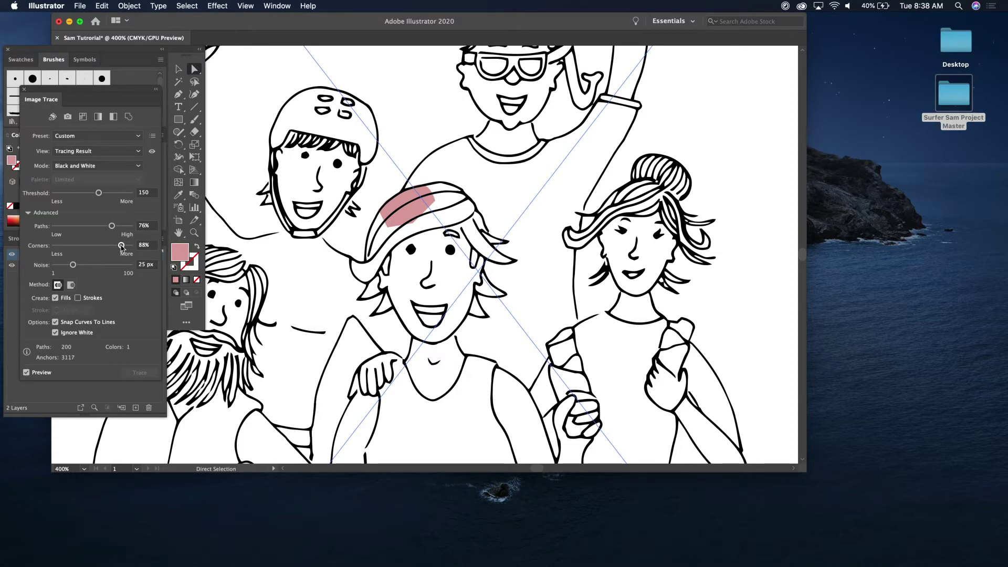
{"action": "scroll", "coordinate": [326, 232], "scroll_direction": "down", "scroll_amount": 3}
{"action": "scroll", "coordinate": [326, 232], "scroll_direction": "left", "scroll_amount": 5}
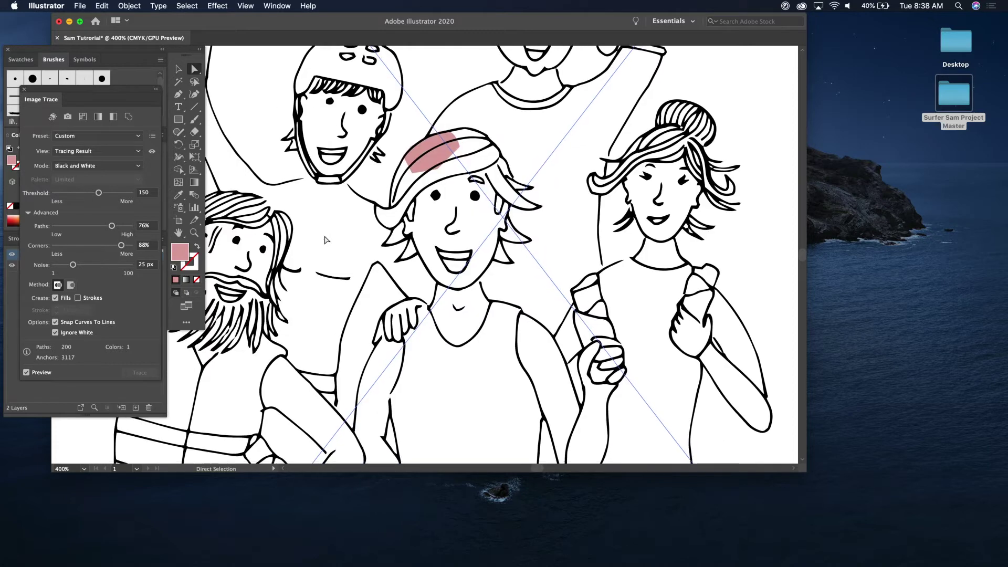
Expand the traced artwork via Object > Expand, keeping Object and Fill checked.
{"action": "key", "text": "super+minus"}
{"action": "key", "text": "super+minus"}
{"action": "key", "text": "super+minus"}
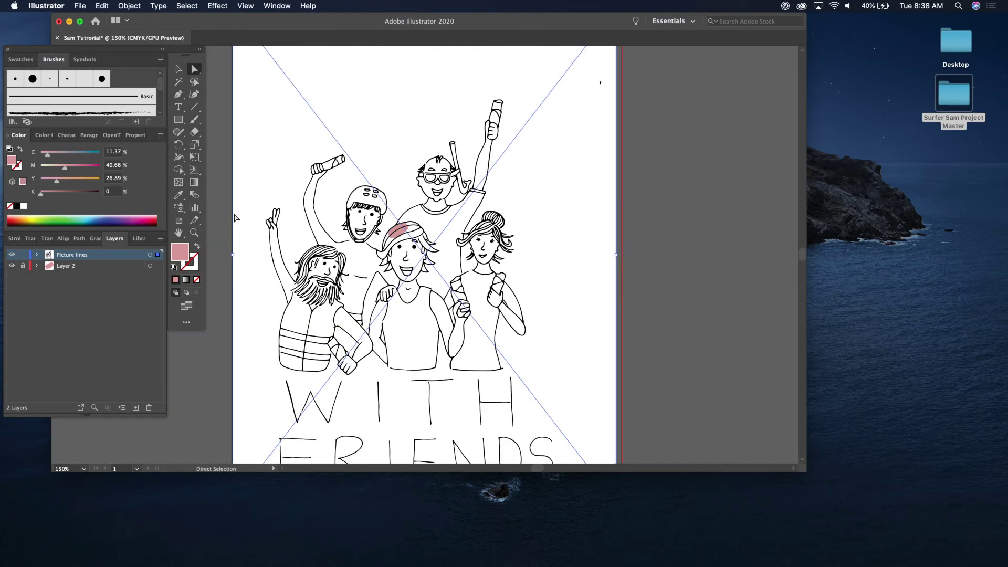
{"action": "scroll", "coordinate": [435, 236], "scroll_direction": "down", "scroll_amount": 2}
{"action": "scroll", "coordinate": [435, 236], "scroll_direction": "down", "scroll_amount": 2}
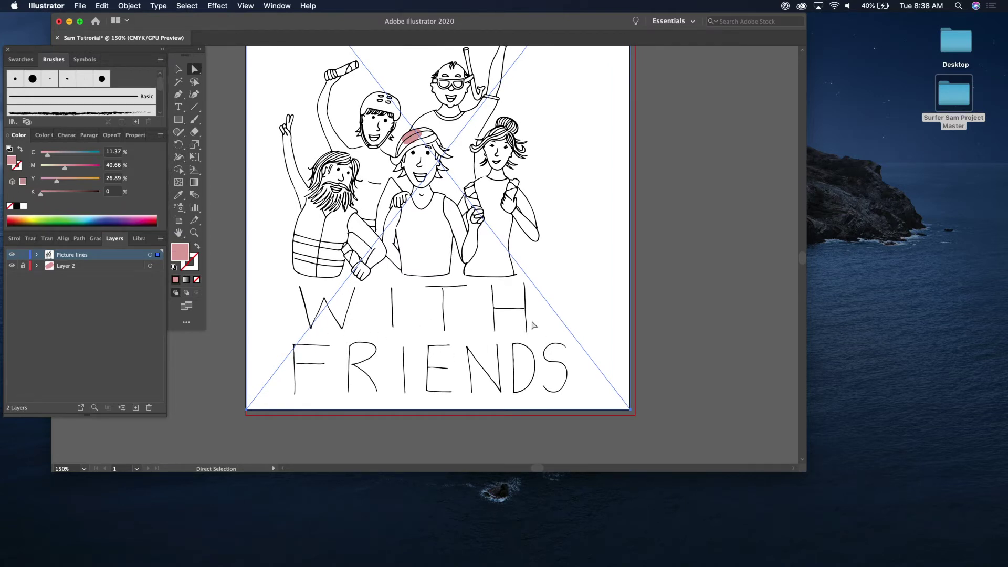
{"action": "scroll", "coordinate": [534, 325], "scroll_direction": "up", "scroll_amount": 1}
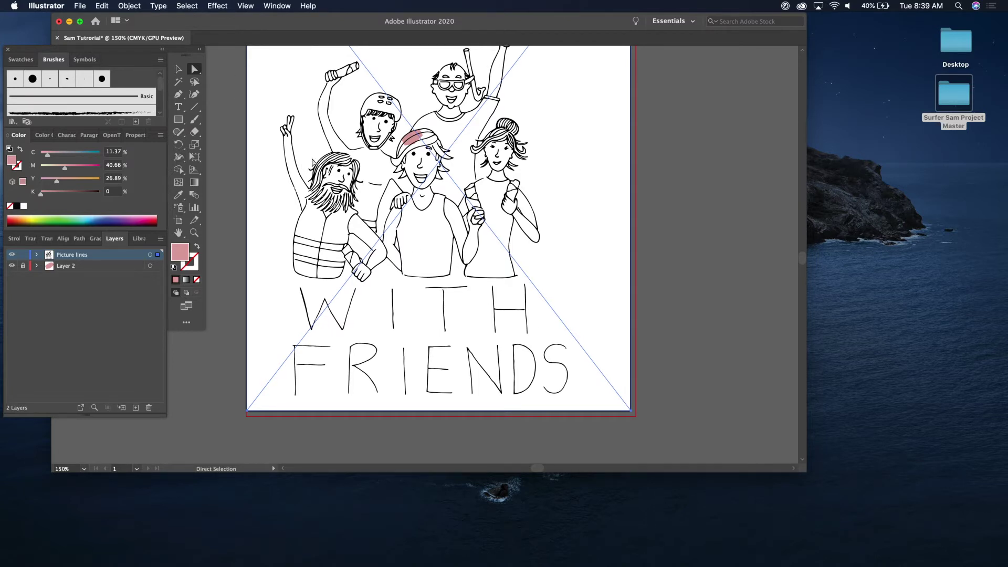
{"action": "left_click", "coordinate": [138, 5]}
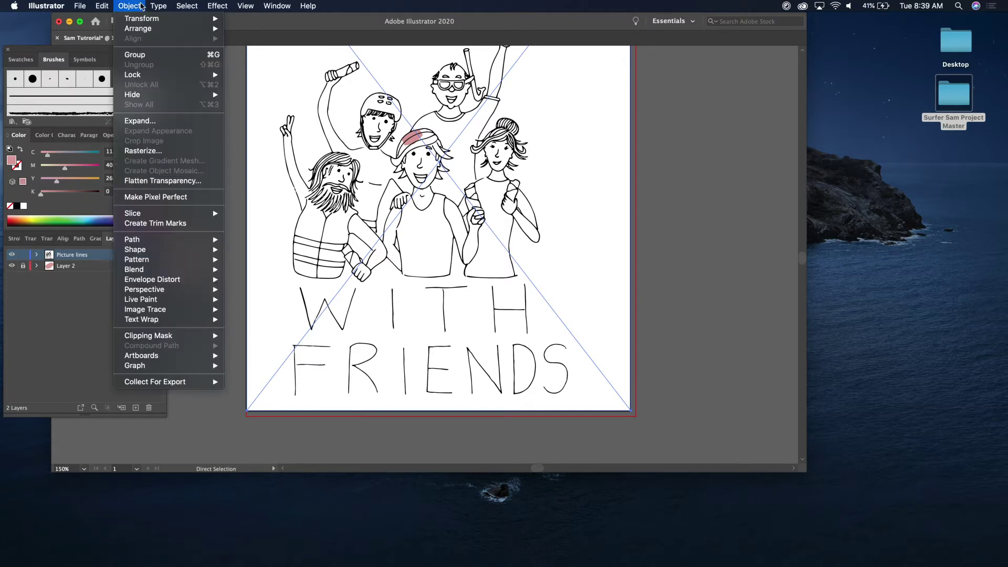
{"action": "left_click", "coordinate": [139, 121]}
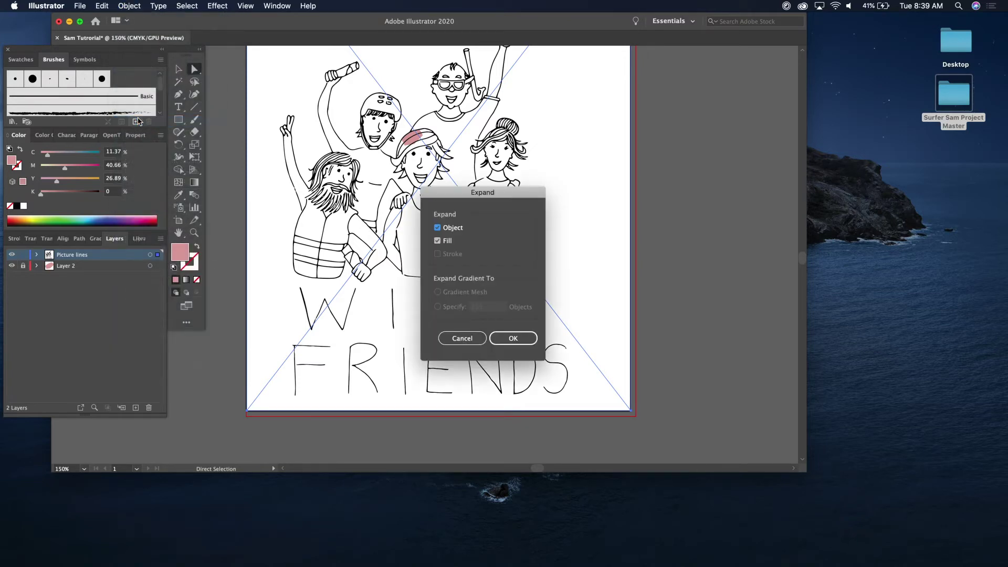
{"action": "left_click", "coordinate": [506, 337]}
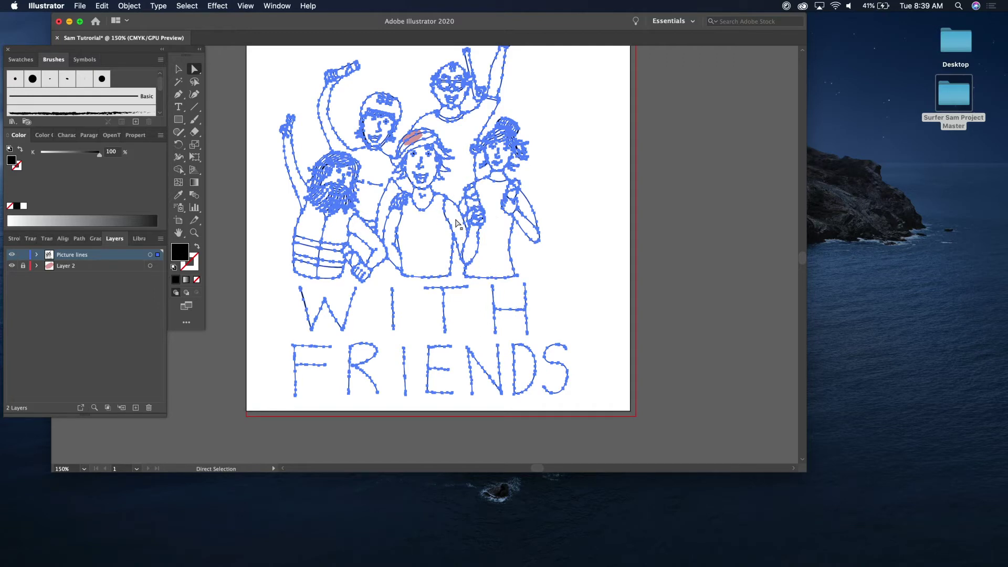
Delete the H, T crossbar, N, D, S, I, R and E lettering paths.
{"action": "key", "text": "super+equal"}
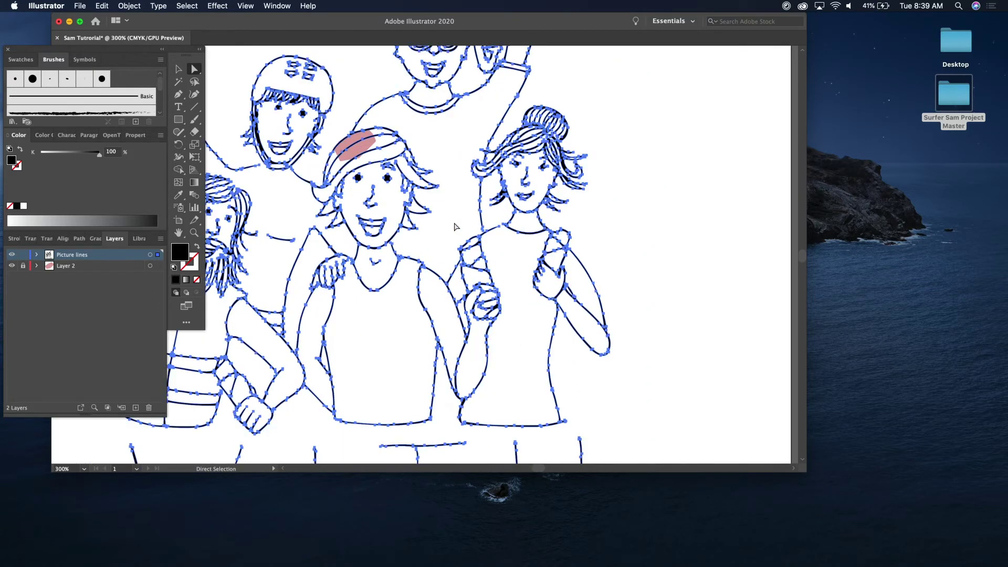
{"action": "scroll", "coordinate": [454, 226], "scroll_direction": "down", "scroll_amount": 10}
{"action": "key", "text": "super+minus"}
{"action": "key", "text": "super+minus"}
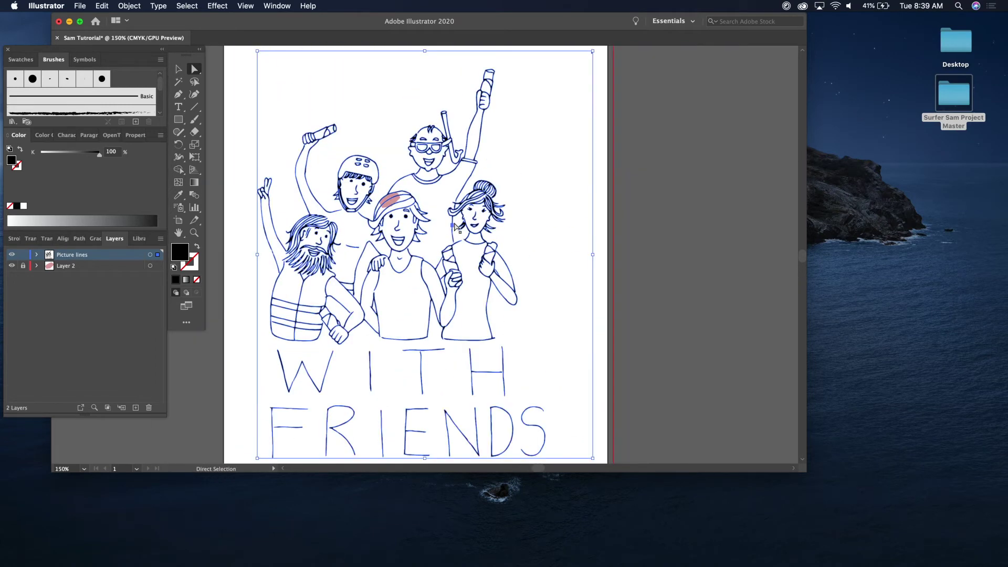
{"action": "scroll", "coordinate": [471, 251], "scroll_direction": "down", "scroll_amount": 3}
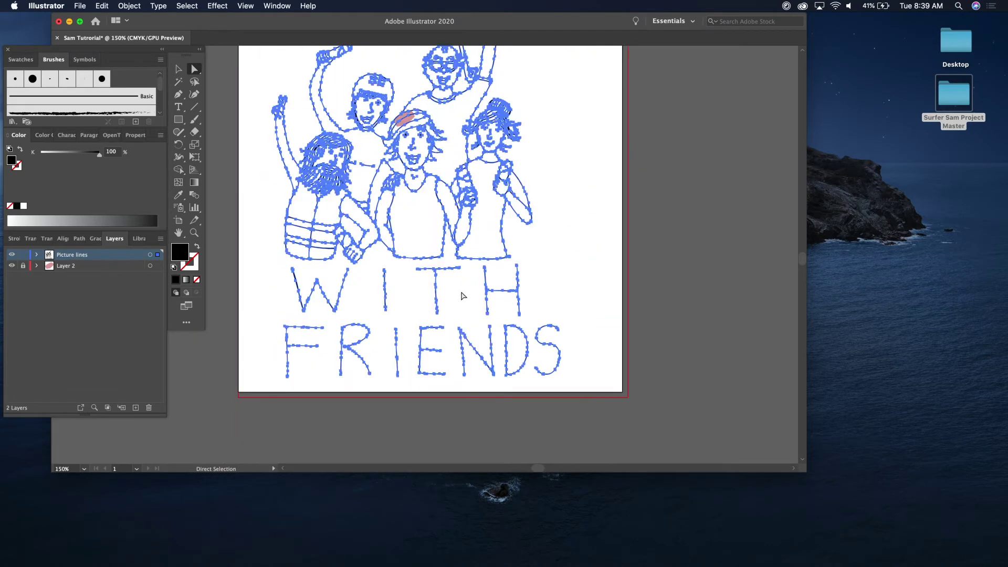
{"action": "left_click", "coordinate": [677, 270]}
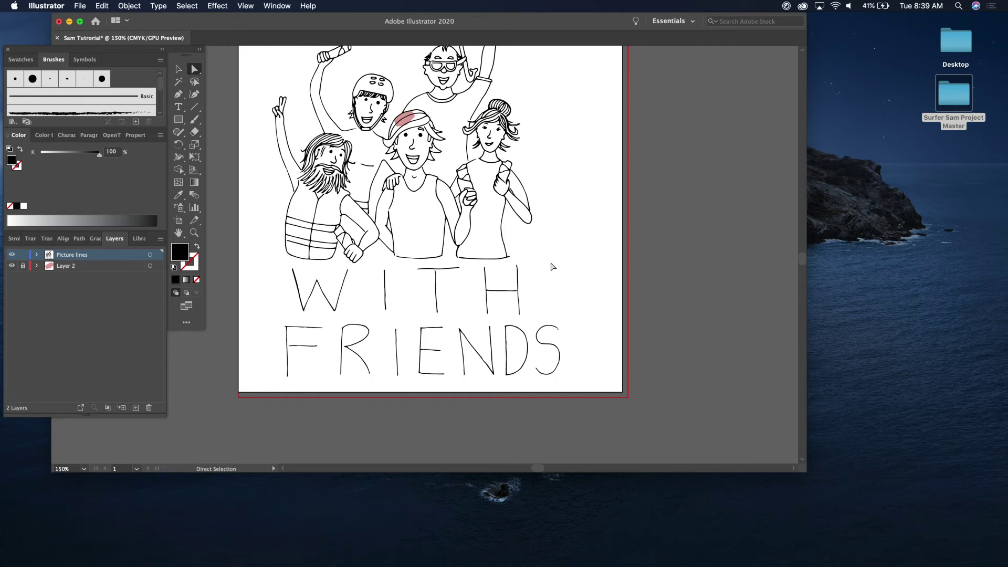
{"action": "left_click_drag", "start_coordinate": [552, 266], "coordinate": [458, 351]}
{"action": "key", "text": "Delete"}
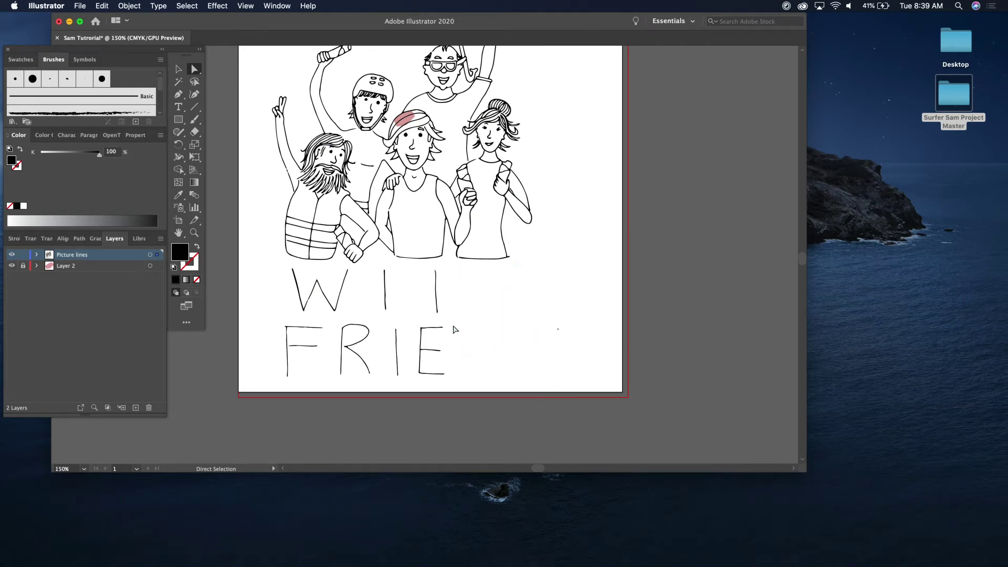
{"action": "left_click_drag", "start_coordinate": [455, 270], "coordinate": [361, 386]}
{"action": "key", "text": "Delete"}
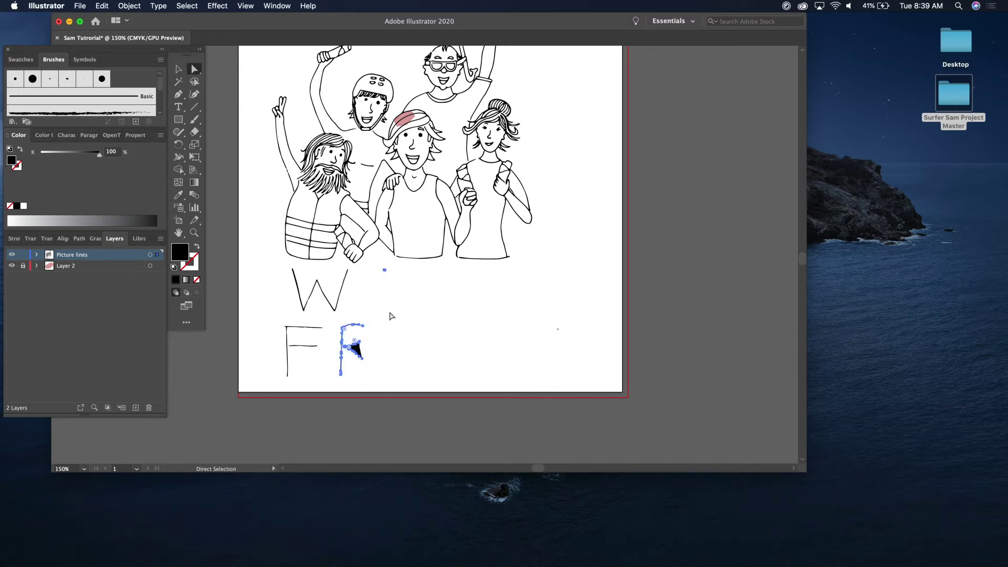
Delete the leftover W and F letters and bring up Save As for Sam Tutorial.ai.
{"action": "left_click_drag", "start_coordinate": [403, 274], "coordinate": [283, 361]}
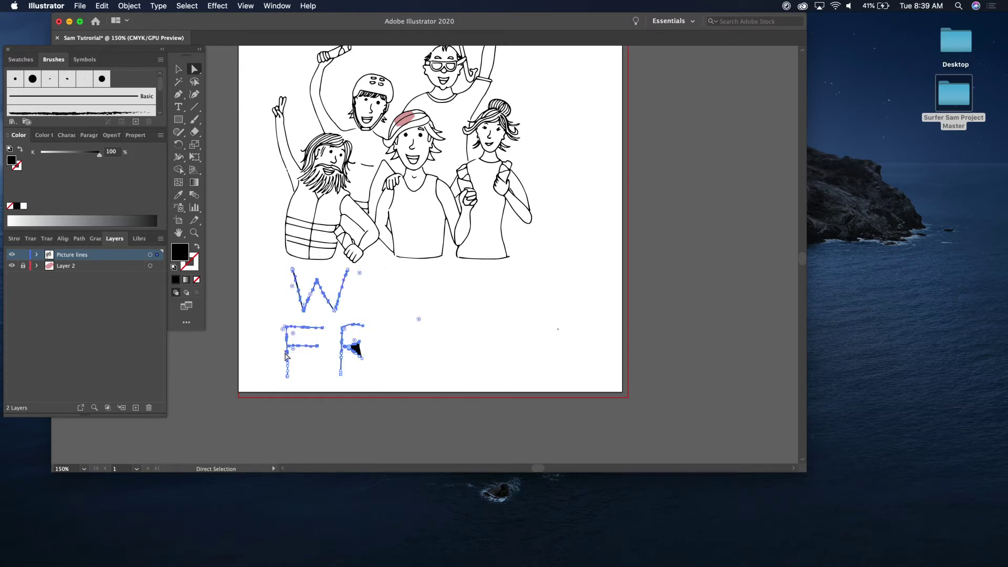
{"action": "key", "text": "Delete"}
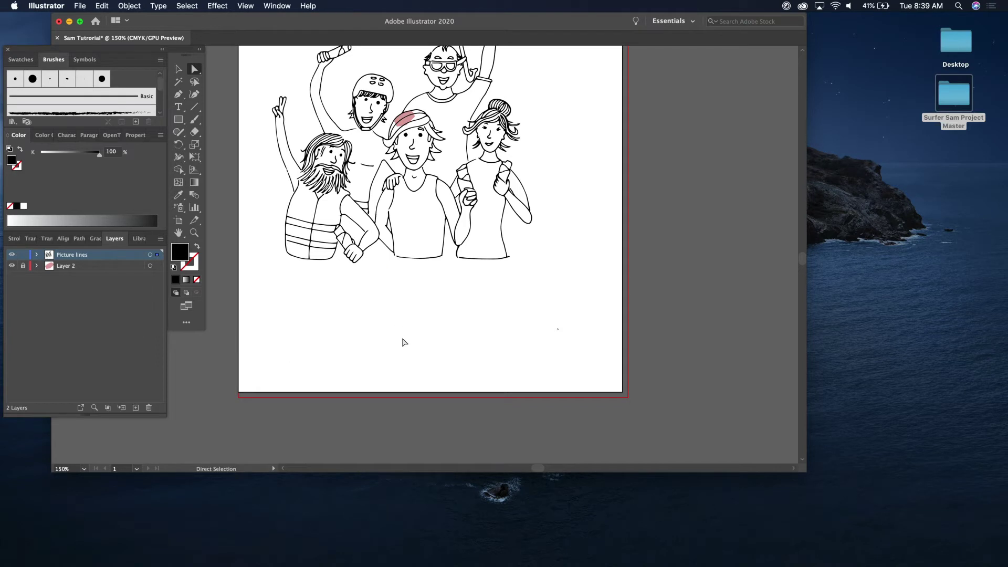
{"action": "scroll", "coordinate": [404, 342], "scroll_direction": "up", "scroll_amount": 3}
{"action": "key", "text": "super+shift+s"}
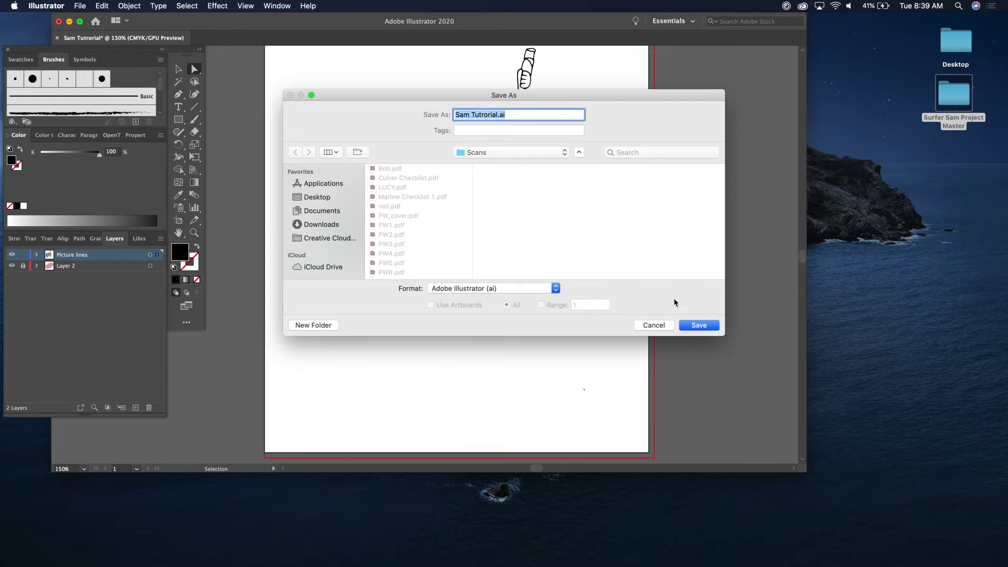
Save Sam Tutorial.ai as an Illustrator file with default options.
{"action": "left_click", "coordinate": [699, 325]}
{"action": "left_click", "coordinate": [581, 406]}
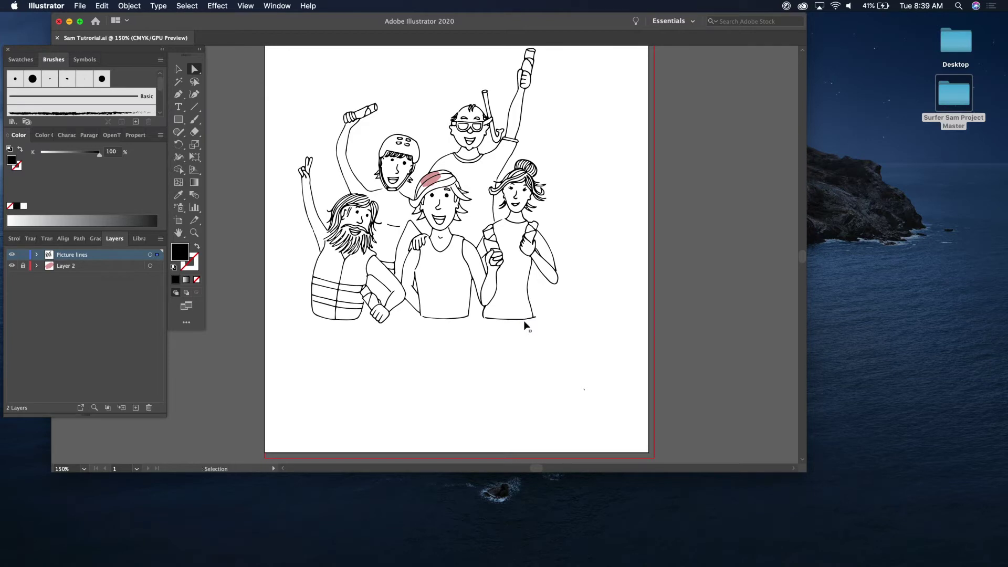
{"action": "key", "text": "super+minus"}
{"action": "key", "text": "super+plus"}
{"action": "key", "text": "super+plus"}
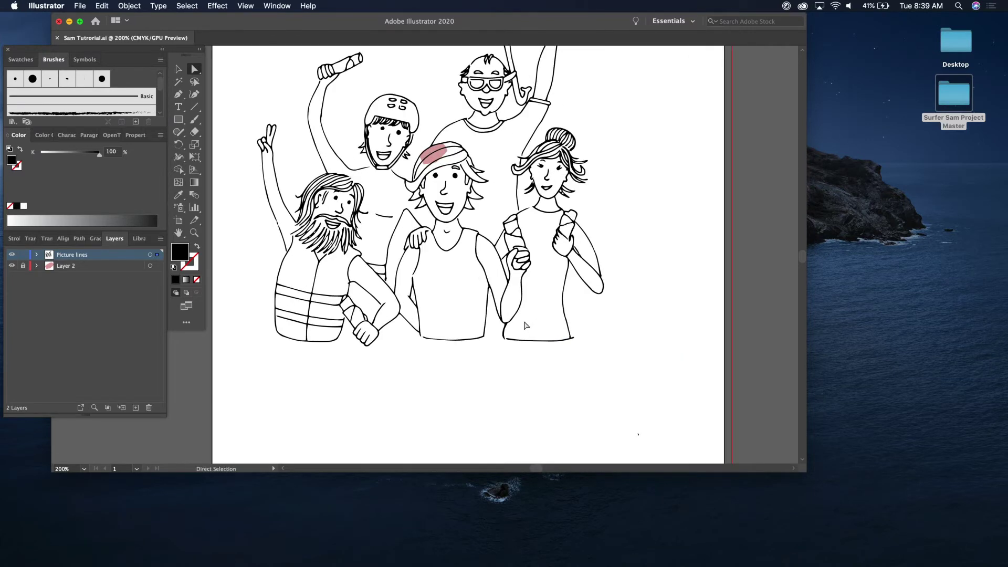
Lock the Picture lines layer and create a new Layer 3 for the title.
{"action": "scroll", "coordinate": [525, 325], "scroll_direction": "down", "scroll_amount": 1}
{"action": "scroll", "coordinate": [525, 326], "scroll_direction": "left", "scroll_amount": 1}
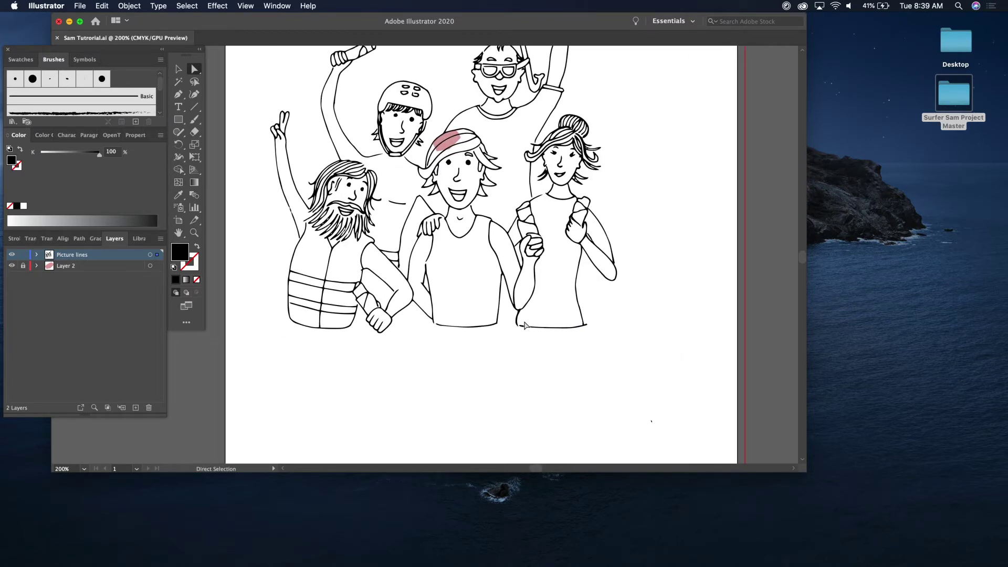
{"action": "left_click", "coordinate": [177, 109]}
{"action": "left_click", "coordinate": [23, 255]}
{"action": "left_click", "coordinate": [135, 408]}
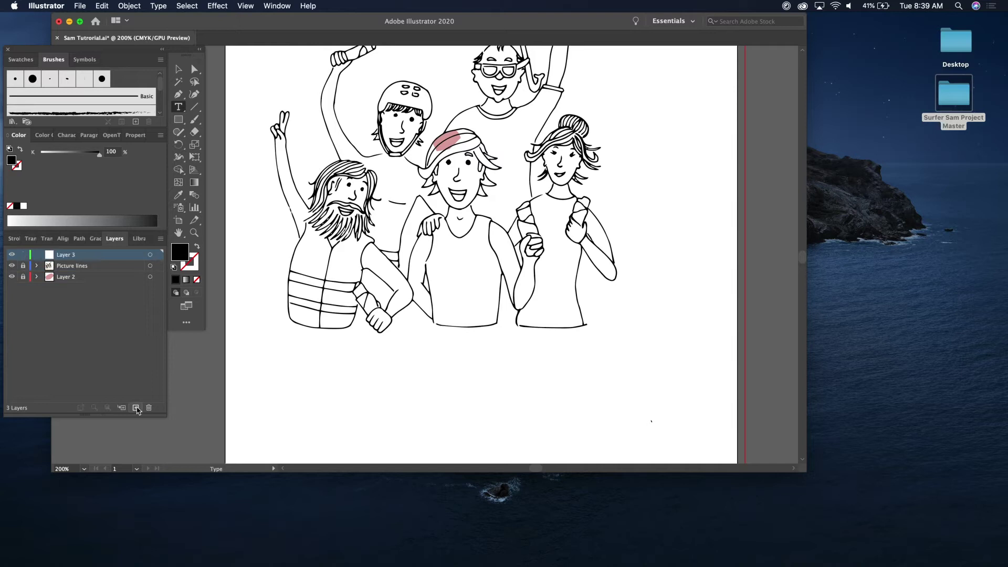
Rename the new layer to 'text'.
{"action": "double_click", "coordinate": [65, 257]}
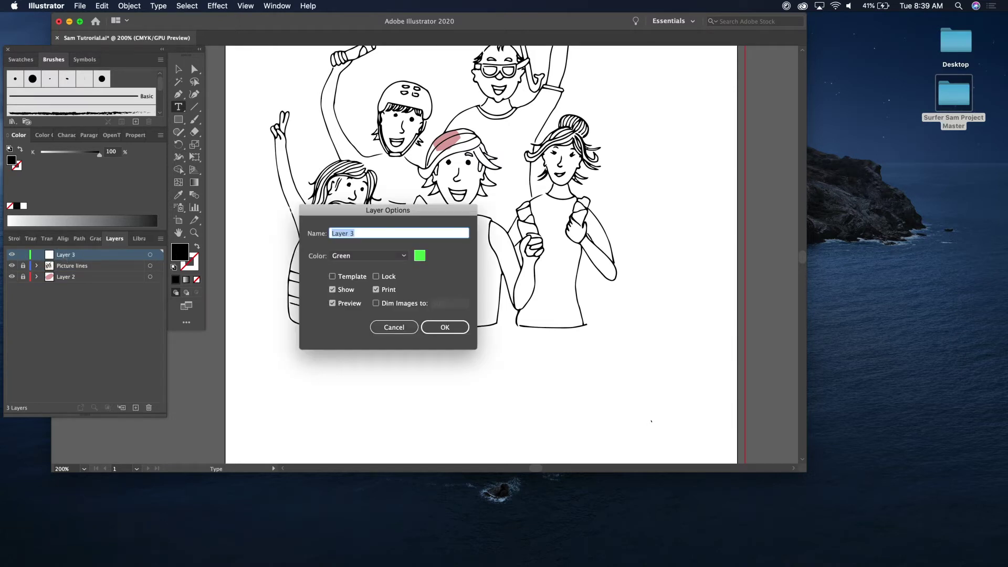
{"action": "type", "text": "text"}
{"action": "key", "text": "Return"}
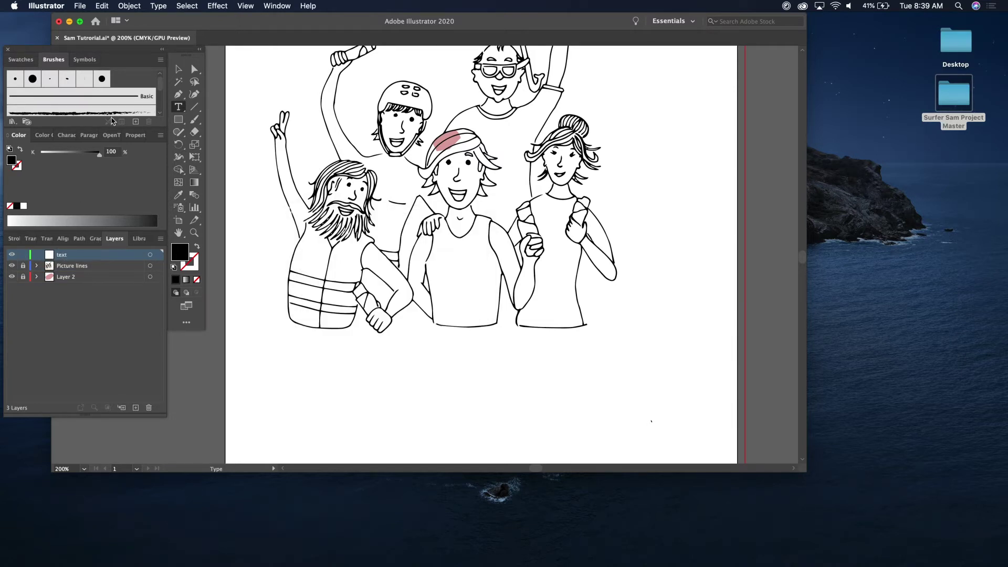
Type 'With' below the drawing, enlarge it and shift it left.
{"action": "left_click", "coordinate": [327, 343]}
{"action": "type", "text": "With"}
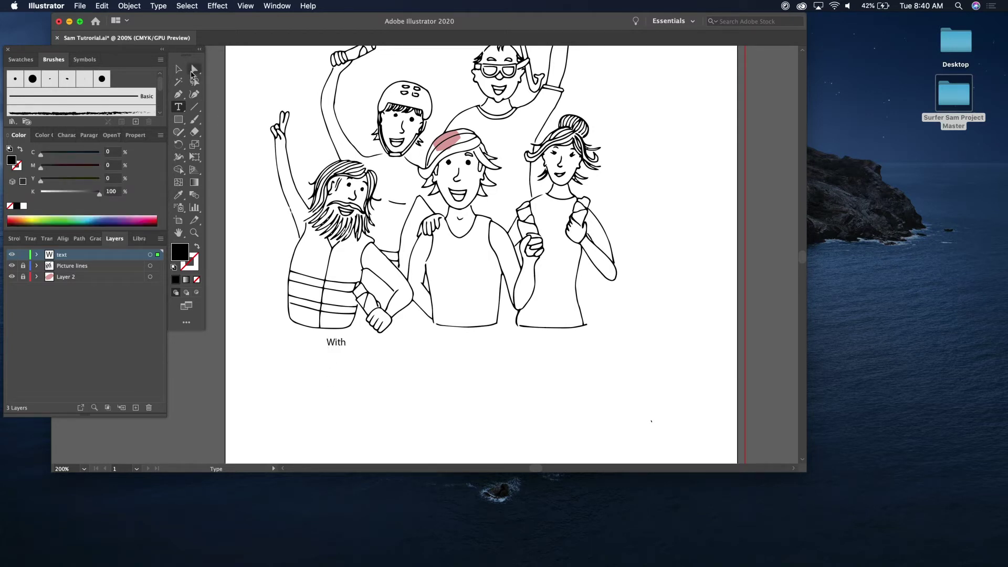
{"action": "left_click", "coordinate": [178, 69]}
{"action": "left_click_drag", "start_coordinate": [346, 347], "coordinate": [660, 446]}
{"action": "left_click_drag", "start_coordinate": [440, 384], "coordinate": [375, 387]}
{"action": "left_click", "coordinate": [552, 345]}
Duplicate 'With' to the right and change the copy's word to 'Friends'.
{"action": "key", "text": "super+1"}
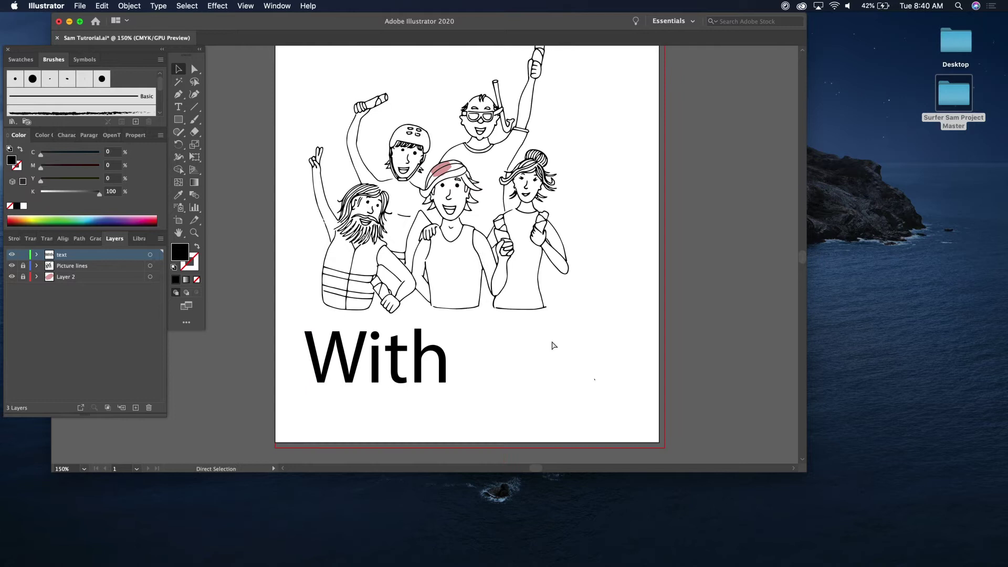
{"action": "left_click", "coordinate": [432, 331]}
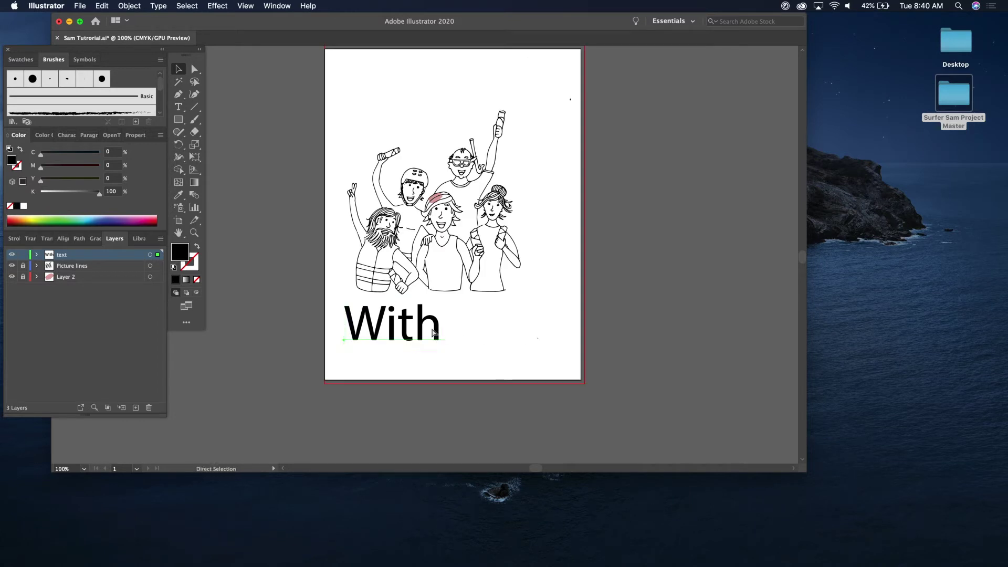
{"action": "left_click_drag", "start_coordinate": [432, 331], "coordinate": [524, 329]}
{"action": "double_click", "coordinate": [524, 329]}
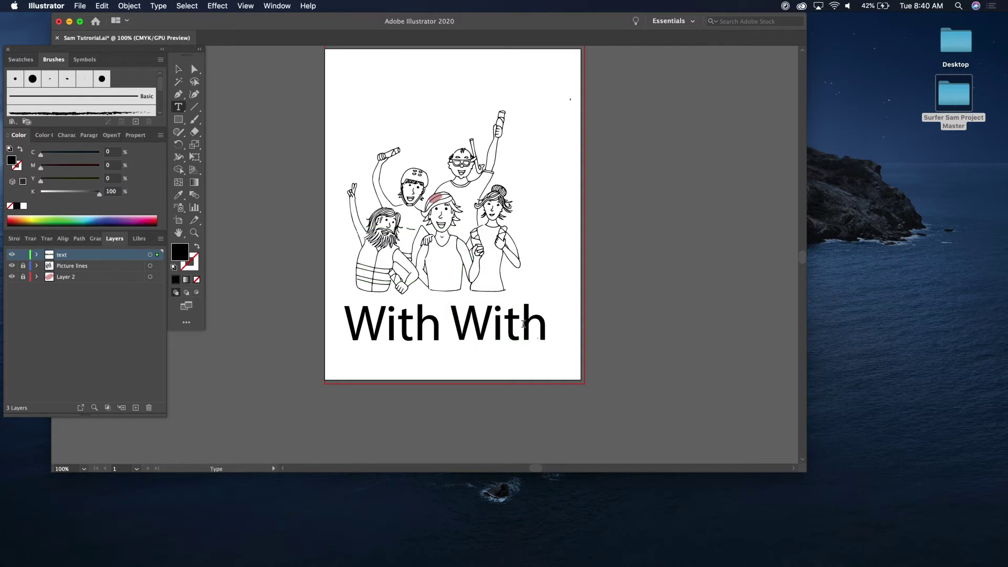
{"action": "double_click", "coordinate": [523, 324]}
{"action": "type", "text": "Friends"}
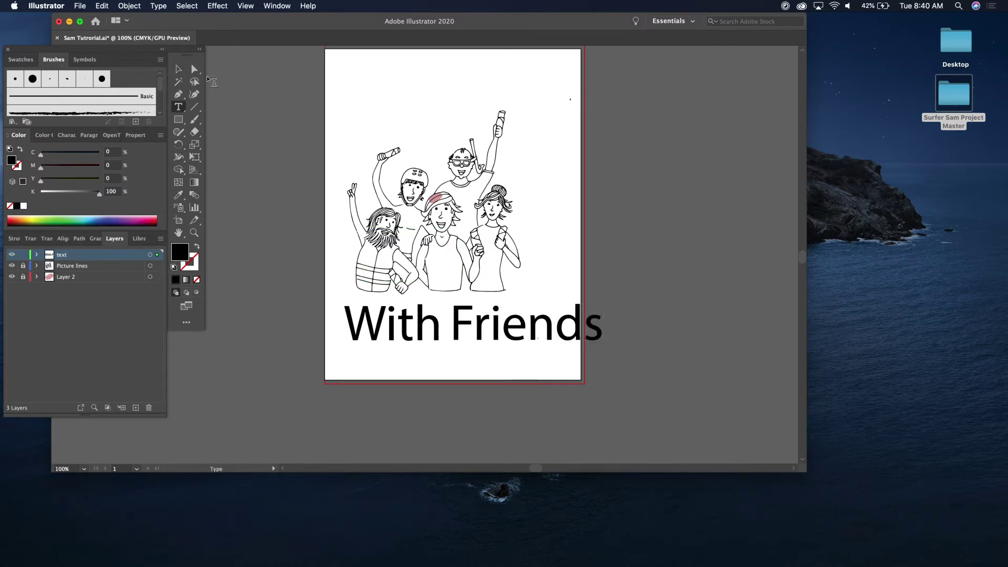
{"action": "key", "text": "Escape"}
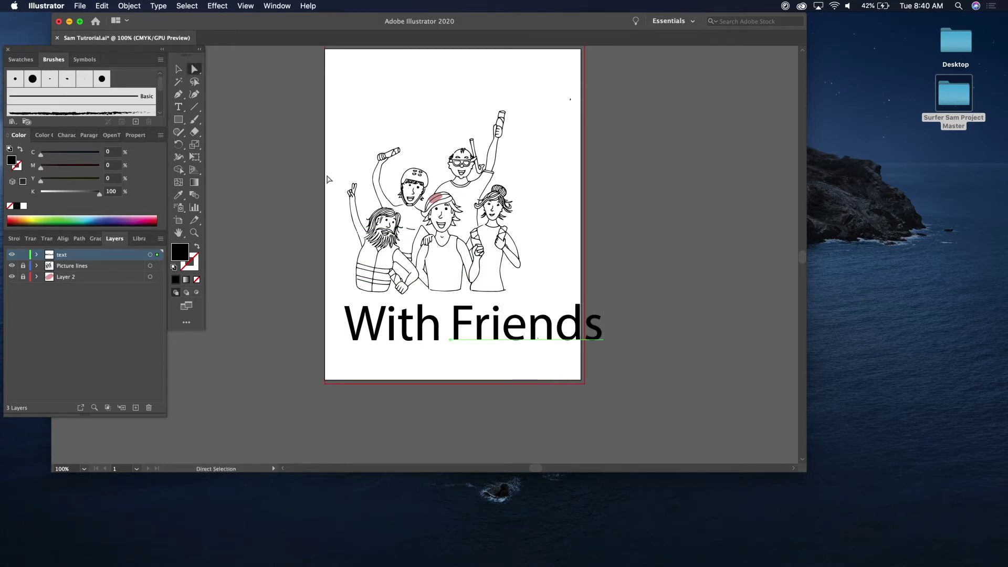
Stack 'Friends' directly under 'With' and lock the text layer.
{"action": "left_click_drag", "start_coordinate": [507, 333], "coordinate": [442, 395]}
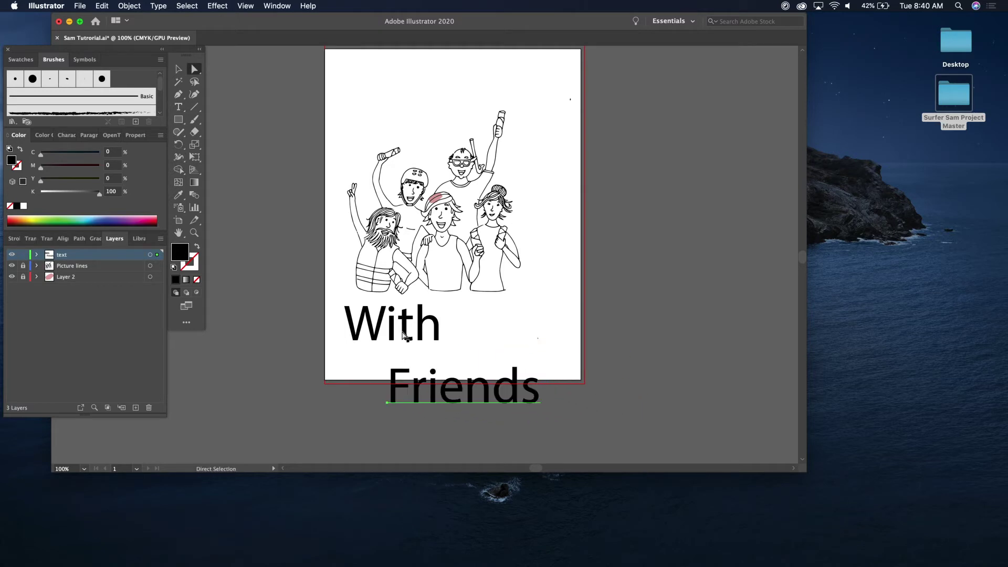
{"action": "left_click_drag", "start_coordinate": [401, 332], "coordinate": [450, 329]}
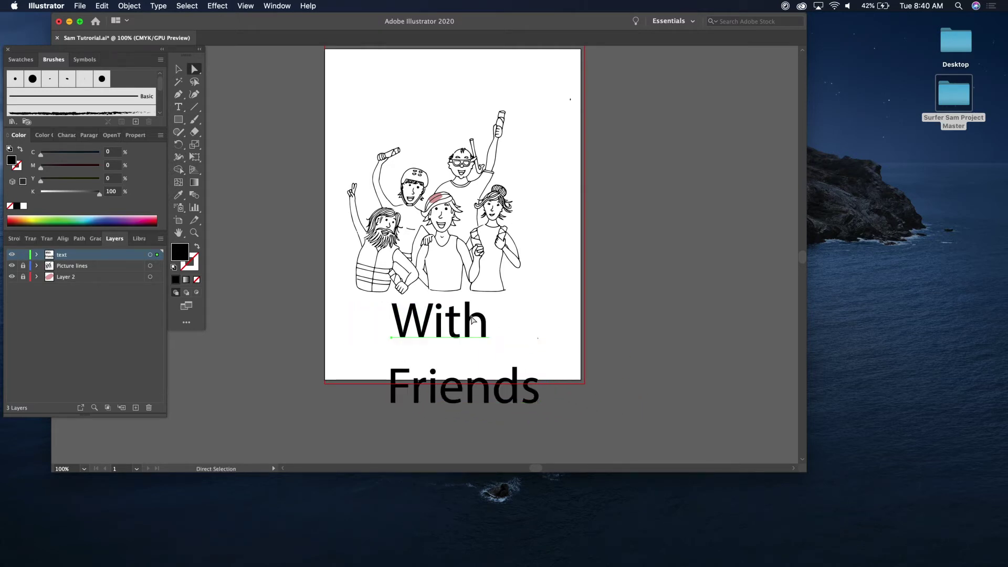
{"action": "left_click_drag", "start_coordinate": [464, 402], "coordinate": [447, 369]}
{"action": "left_click", "coordinate": [23, 254]}
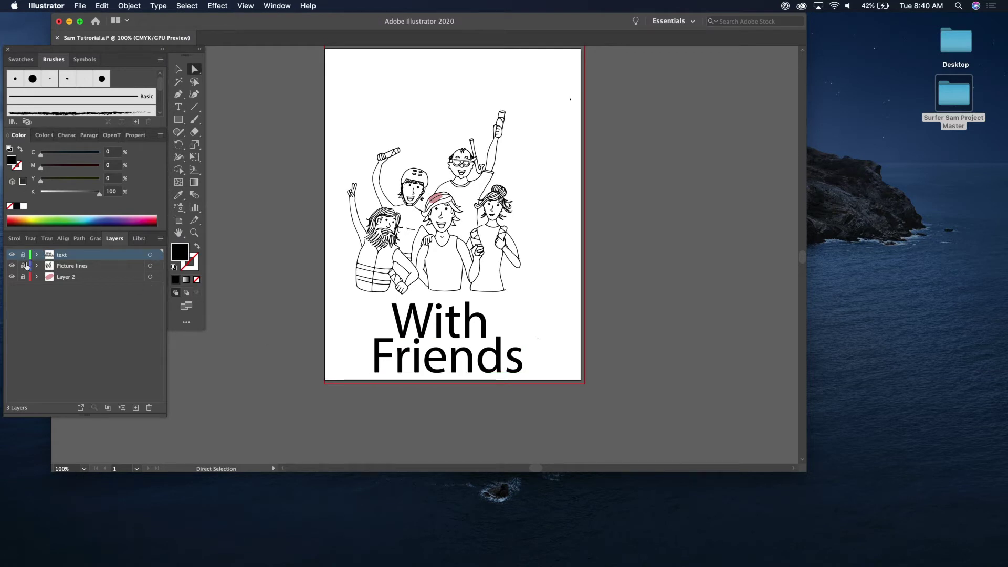
Nudge all the surfer line art up and right, then lock the Picture lines layer.
{"action": "key", "text": "super+a"}
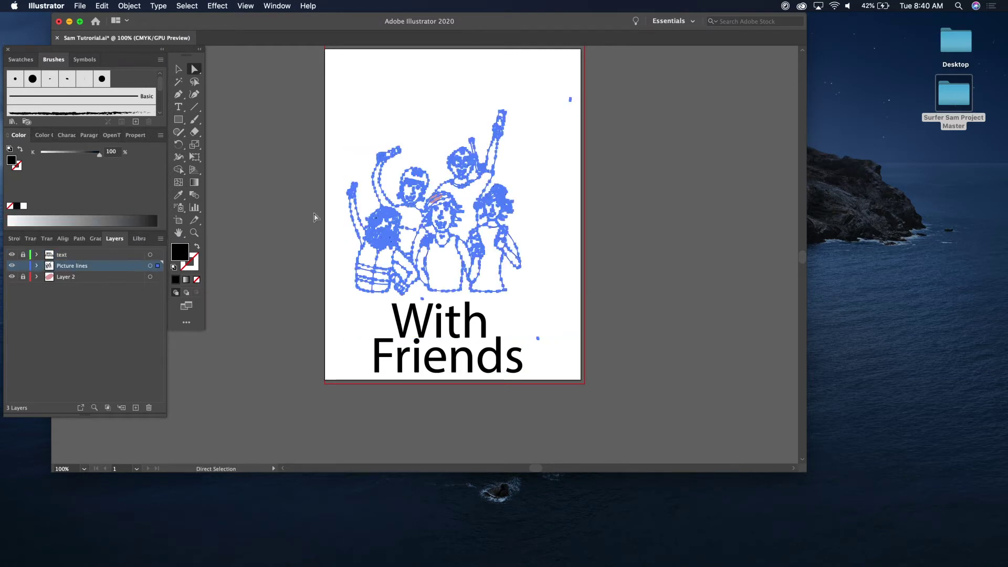
{"action": "key", "text": "v"}
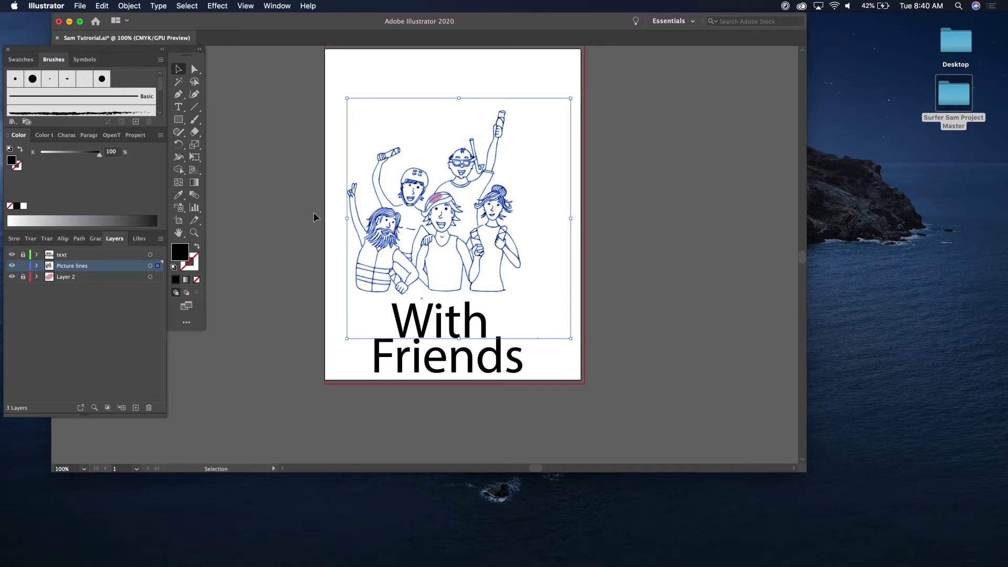
{"action": "key", "text": "shift+Up"}
{"action": "key", "text": "shift+Up"}
{"action": "key", "text": "shift+Up"}
{"action": "key", "text": "shift+Up"}
{"action": "key", "text": "shift+Right"}
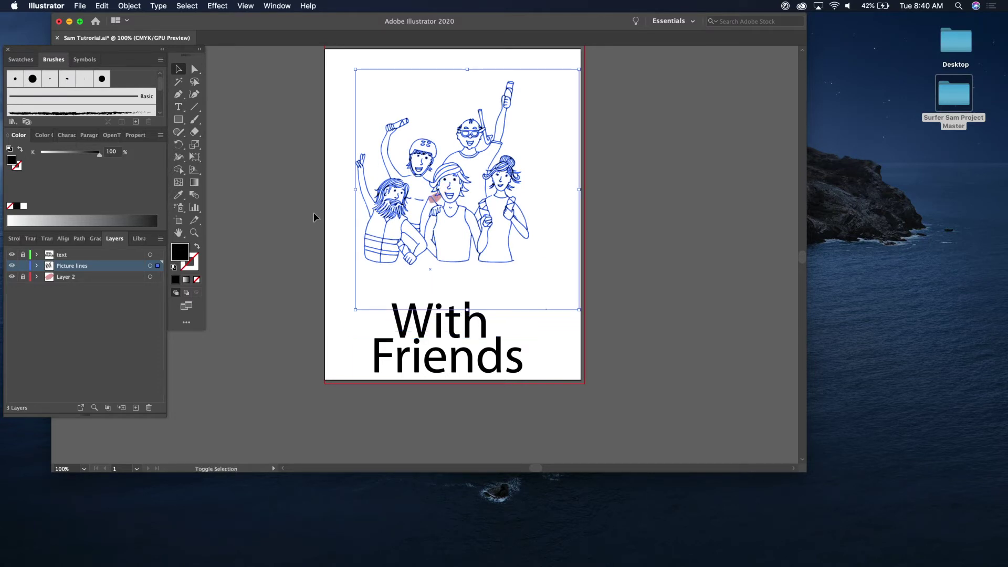
{"action": "key", "text": "shift+Up"}
{"action": "key", "text": "shift+Up"}
{"action": "key", "text": "shift+Right"}
{"action": "key", "text": "shift+Up"}
{"action": "scroll", "coordinate": [534, 188], "scroll_direction": "down", "scroll_amount": 1}
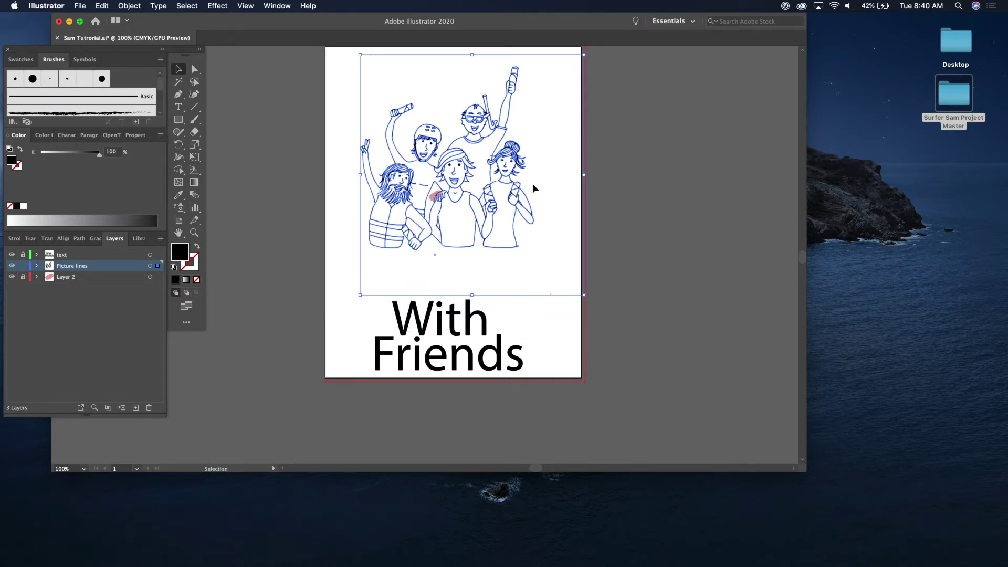
{"action": "scroll", "coordinate": [533, 188], "scroll_direction": "up", "scroll_amount": 1}
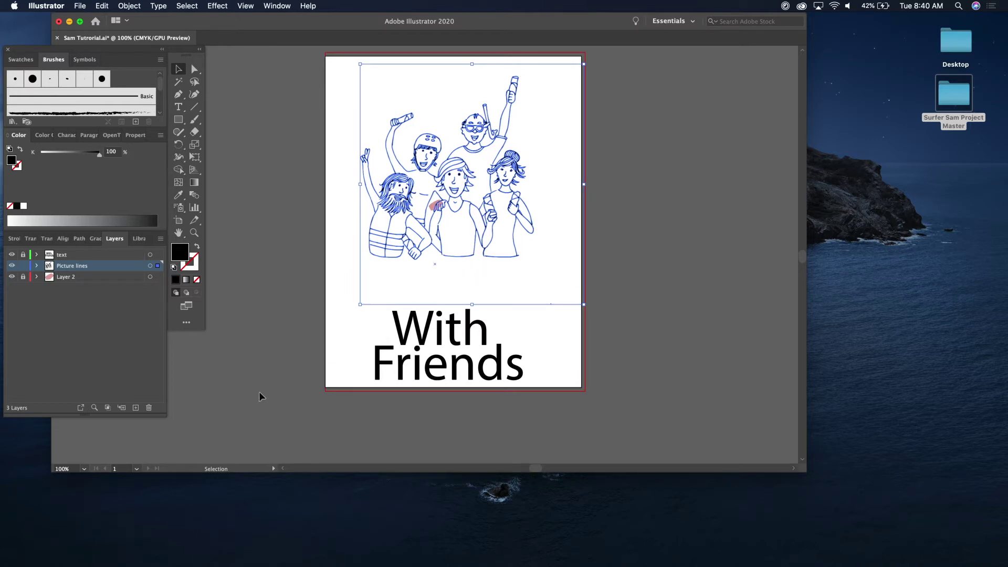
{"action": "left_click", "coordinate": [23, 265]}
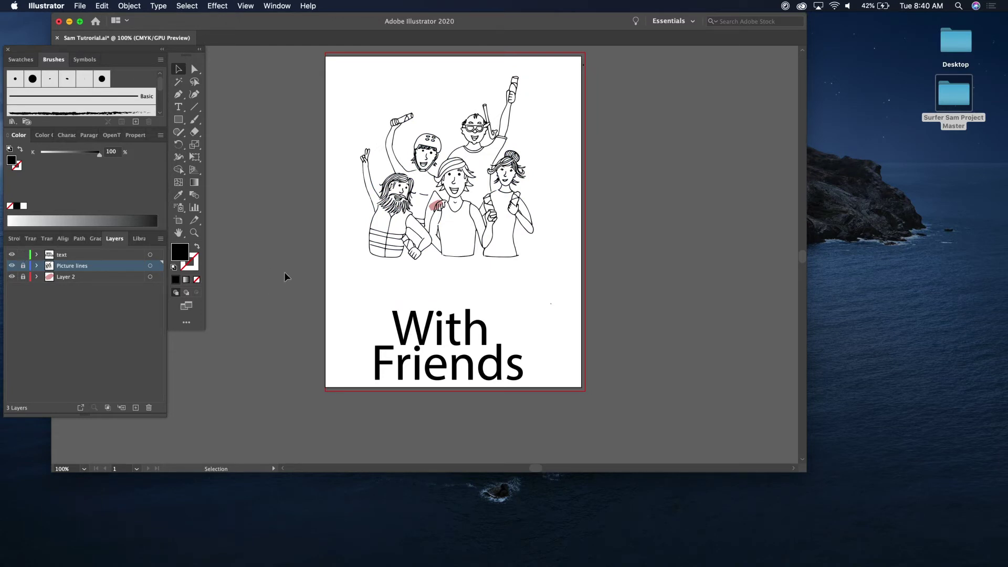
Spread the title lines apart, moving 'With' up and 'Friends' lower.
{"action": "left_click", "coordinate": [444, 335]}
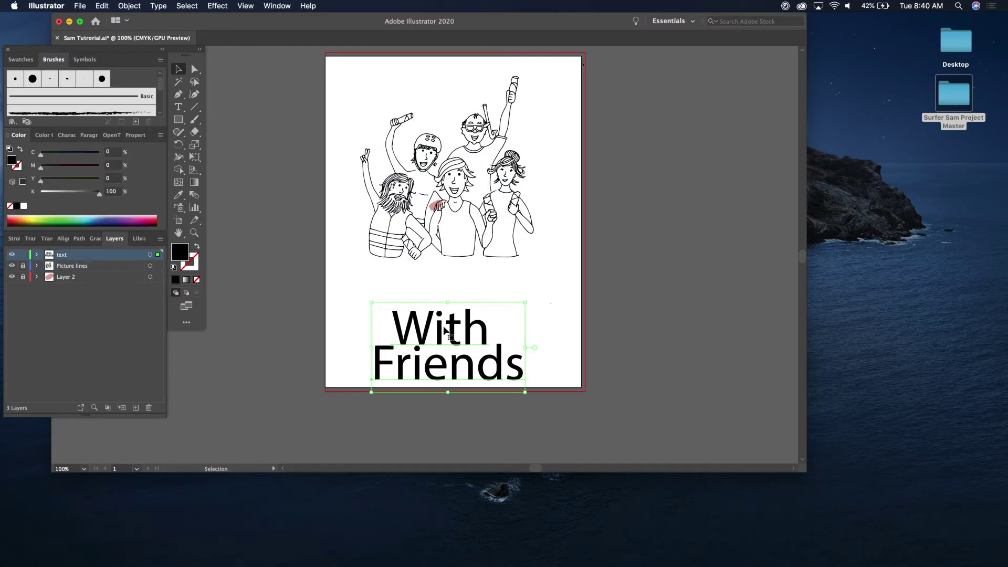
{"action": "left_click_drag", "start_coordinate": [444, 330], "coordinate": [452, 350]}
{"action": "left_click", "coordinate": [566, 351]}
{"action": "left_click_drag", "start_coordinate": [446, 299], "coordinate": [450, 298]}
Set the With Friends title in the CCBiffBamBoom font.
{"action": "left_click", "coordinate": [539, 307]}
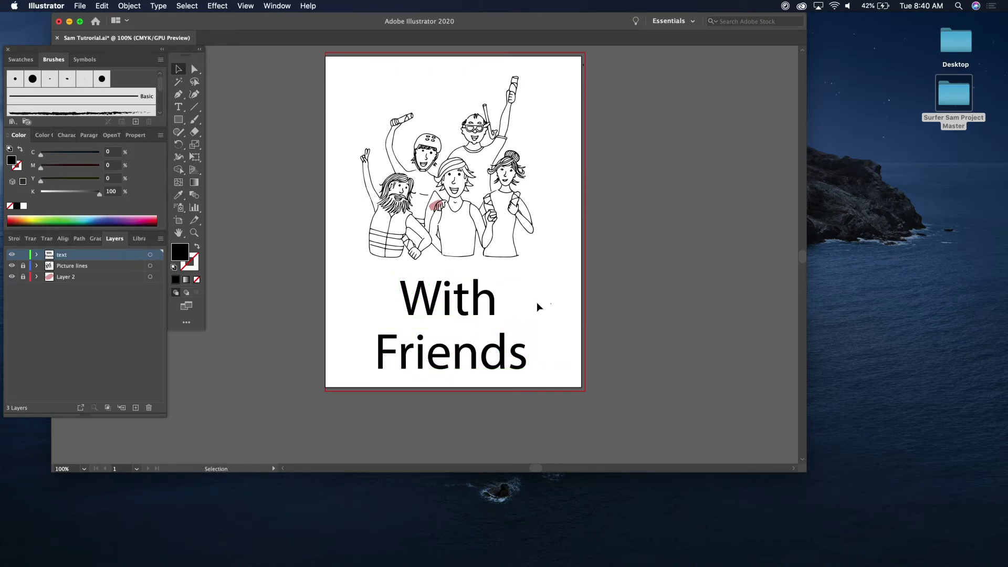
{"action": "left_click", "coordinate": [462, 353]}
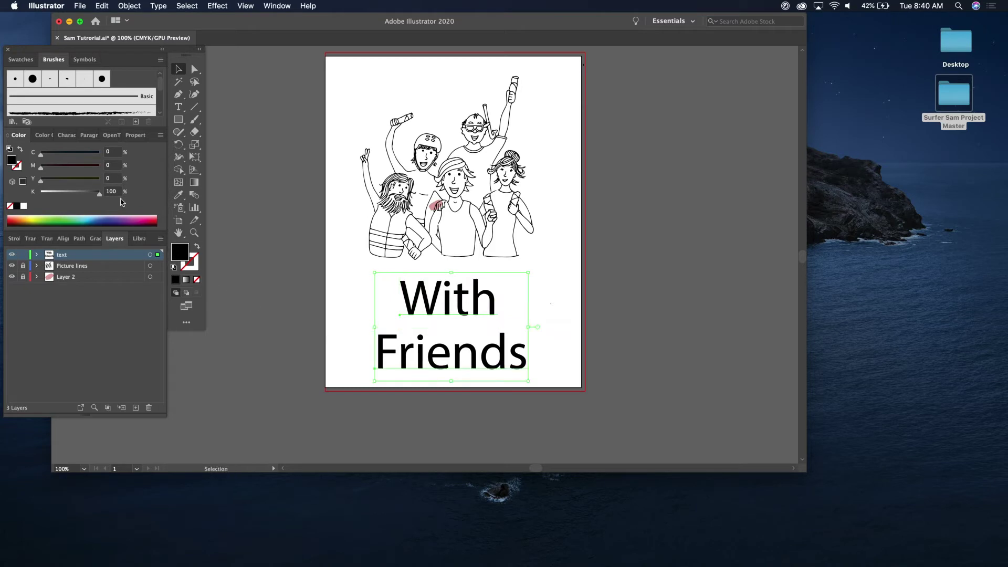
{"action": "left_click", "coordinate": [68, 136]}
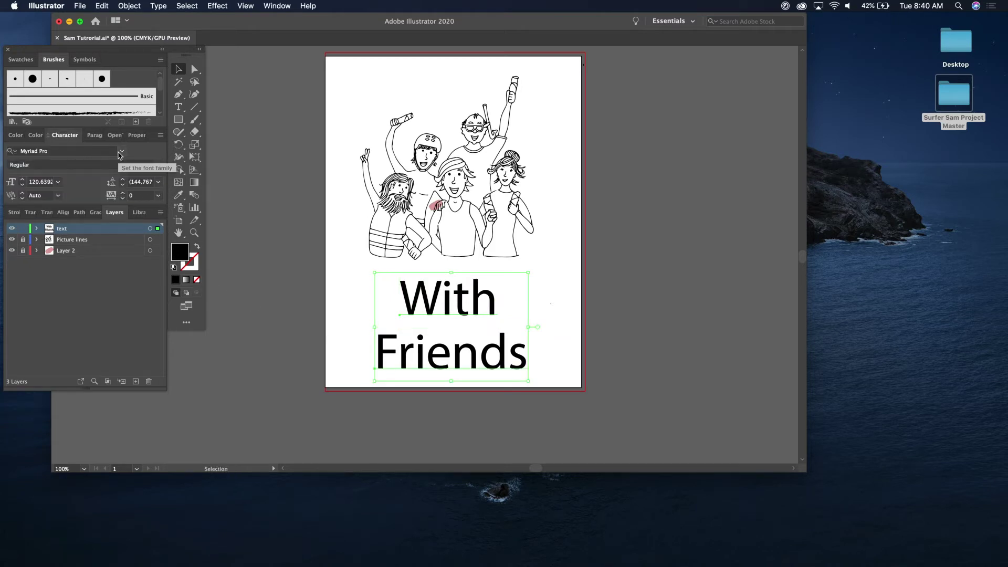
{"action": "left_click", "coordinate": [122, 152]}
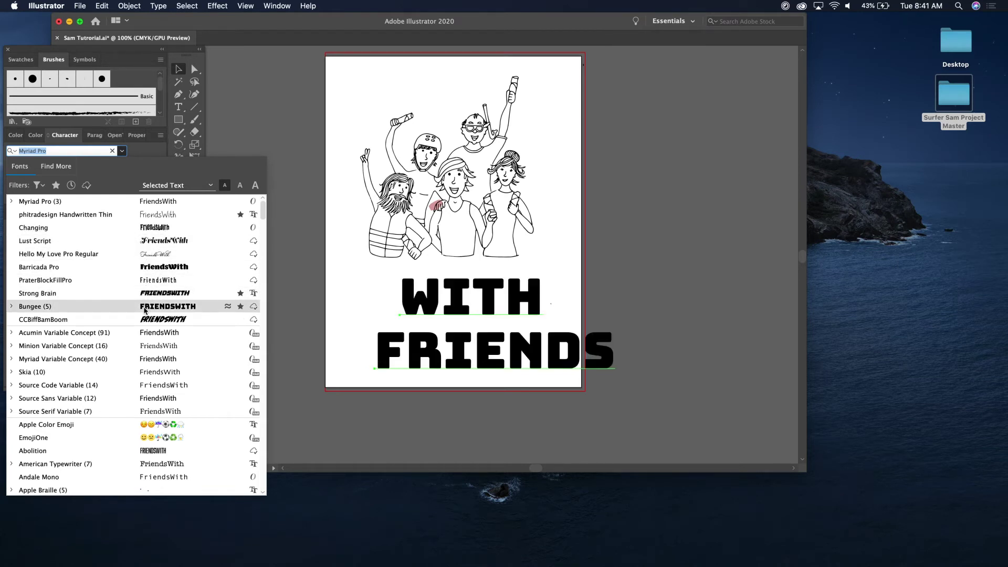
{"action": "left_click", "coordinate": [146, 318]}
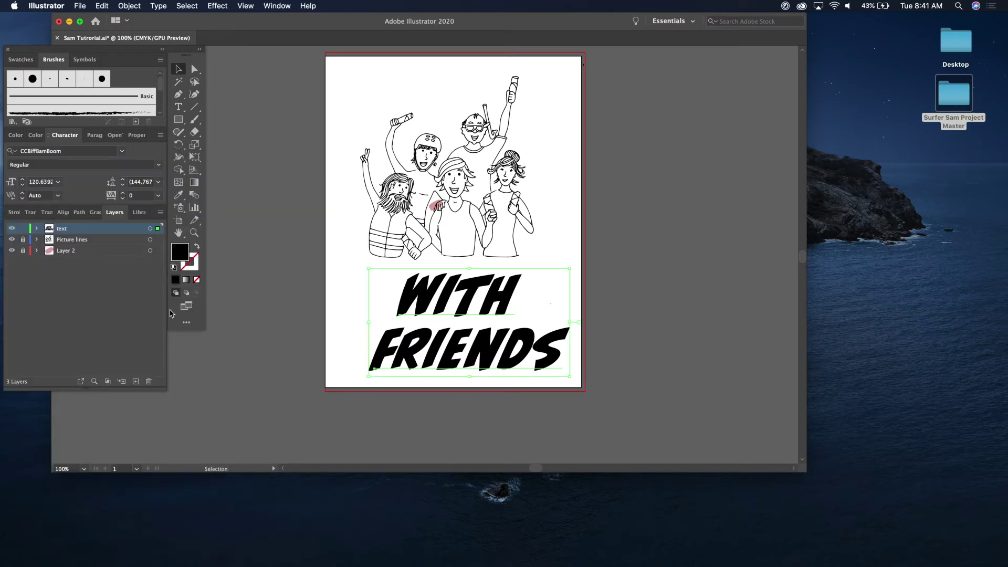
Horizontally centre WITH and FRIENDS on each other, then on the artboard.
{"action": "left_click", "coordinate": [194, 73]}
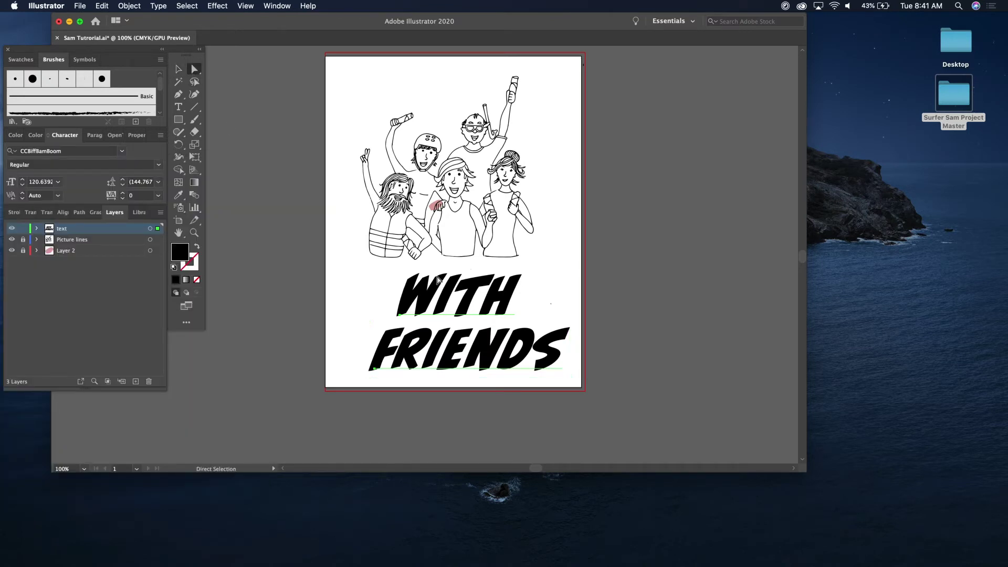
{"action": "left_click", "coordinate": [62, 213]}
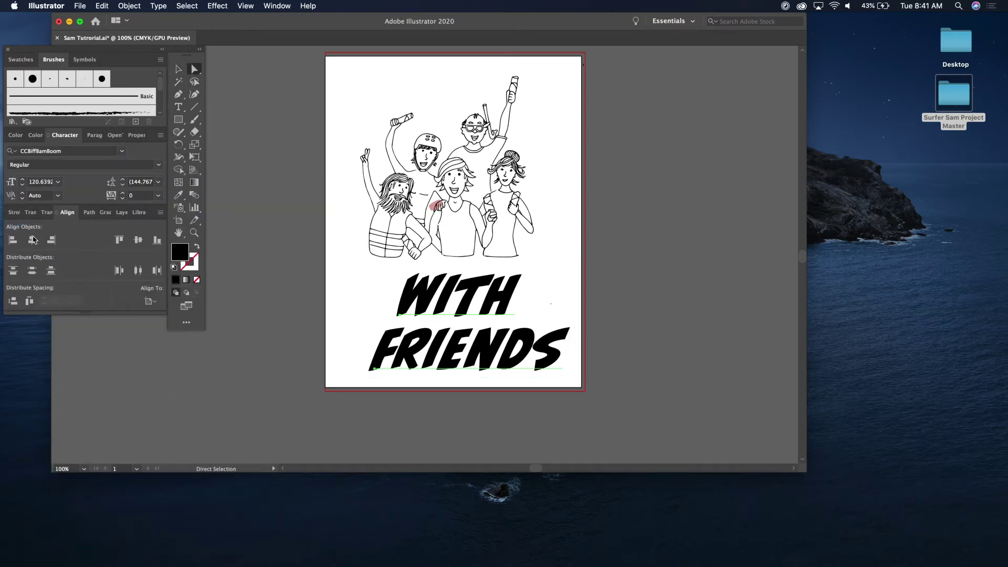
{"action": "left_click", "coordinate": [151, 301]}
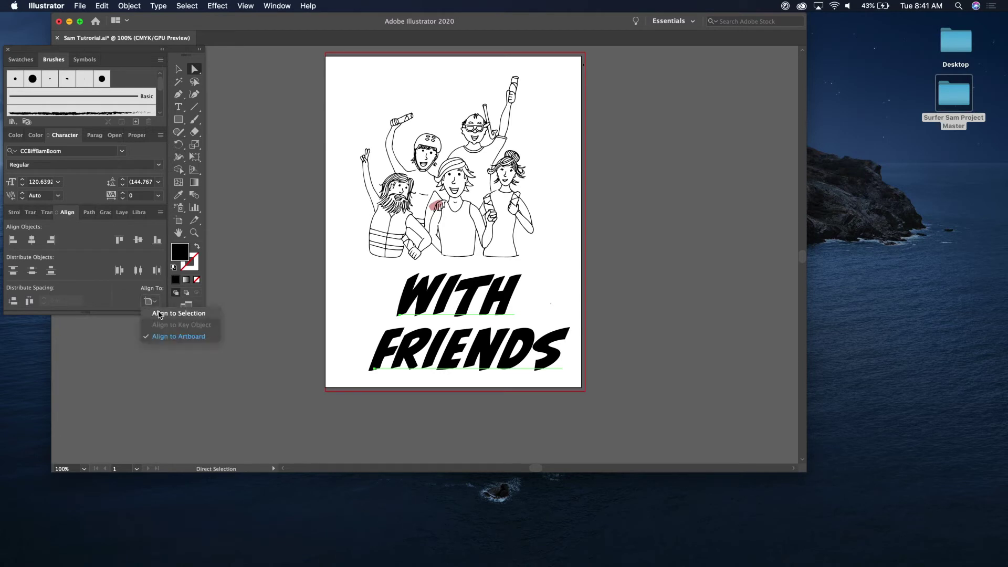
{"action": "left_click", "coordinate": [158, 314]}
{"action": "left_click", "coordinate": [35, 241]}
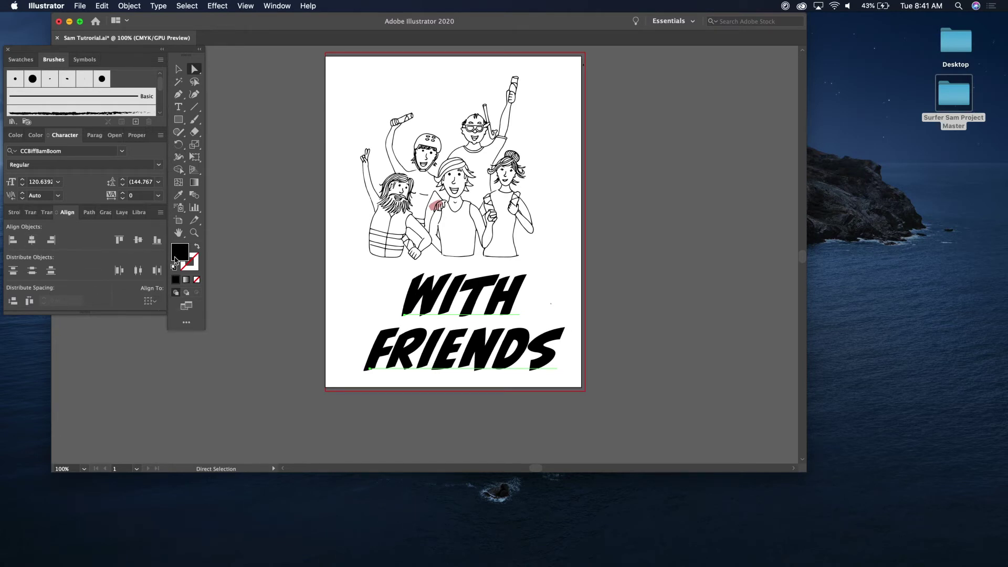
{"action": "left_click", "coordinate": [152, 301]}
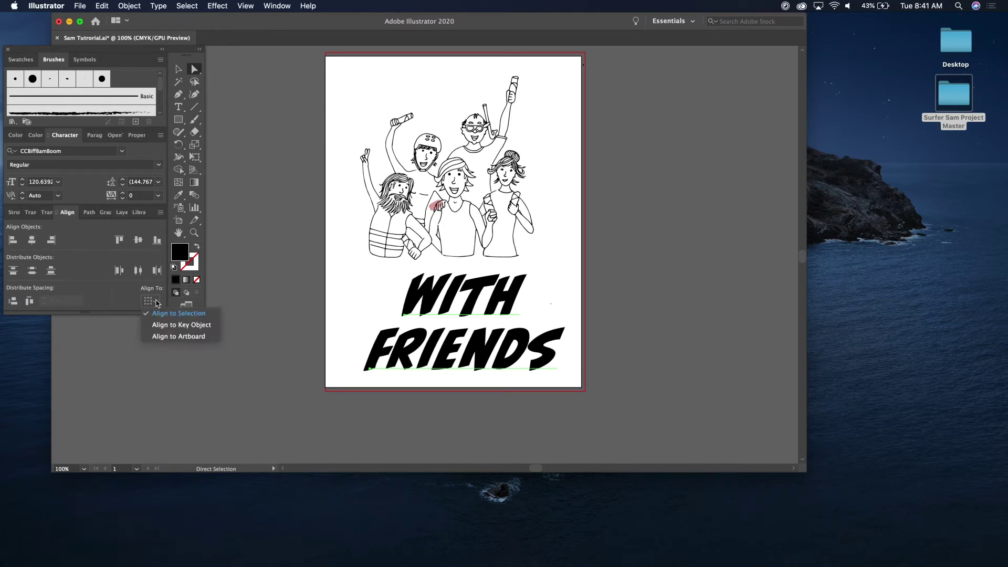
{"action": "left_click", "coordinate": [163, 336]}
{"action": "left_click", "coordinate": [32, 240]}
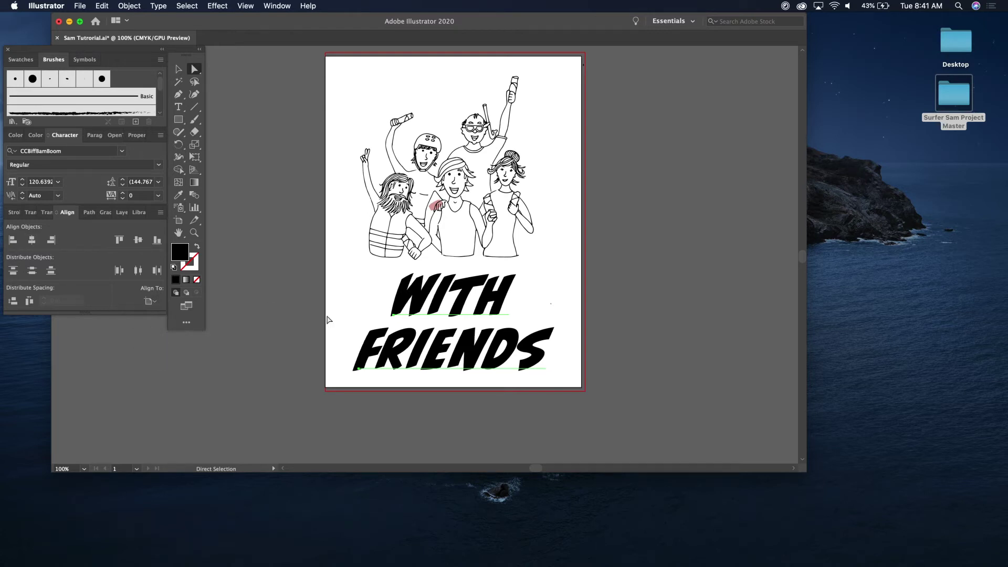
{"action": "left_click", "coordinate": [654, 293]}
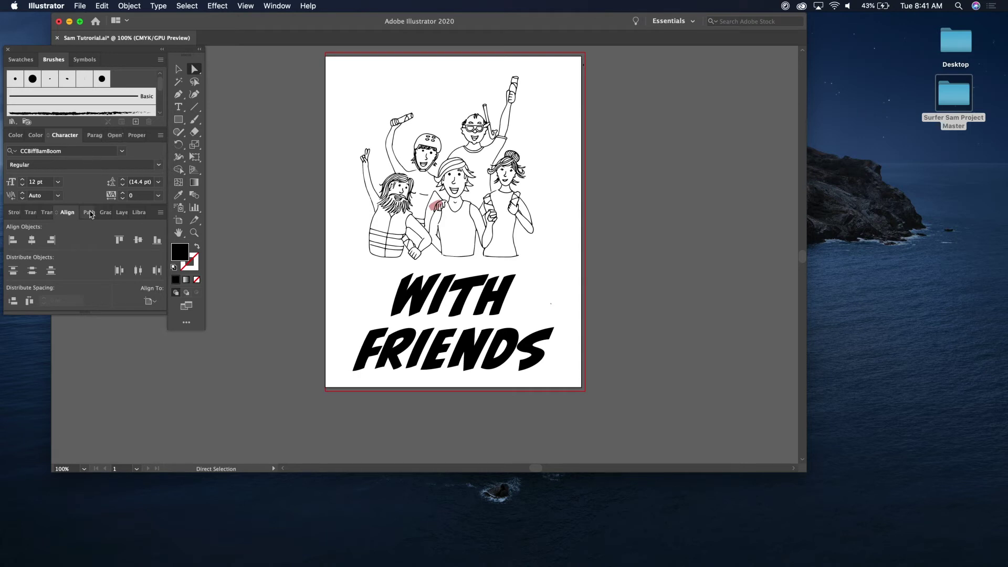
Unlock and activate Layer 2, then delete the pink shape on the shoulder.
{"action": "left_click", "coordinate": [121, 213]}
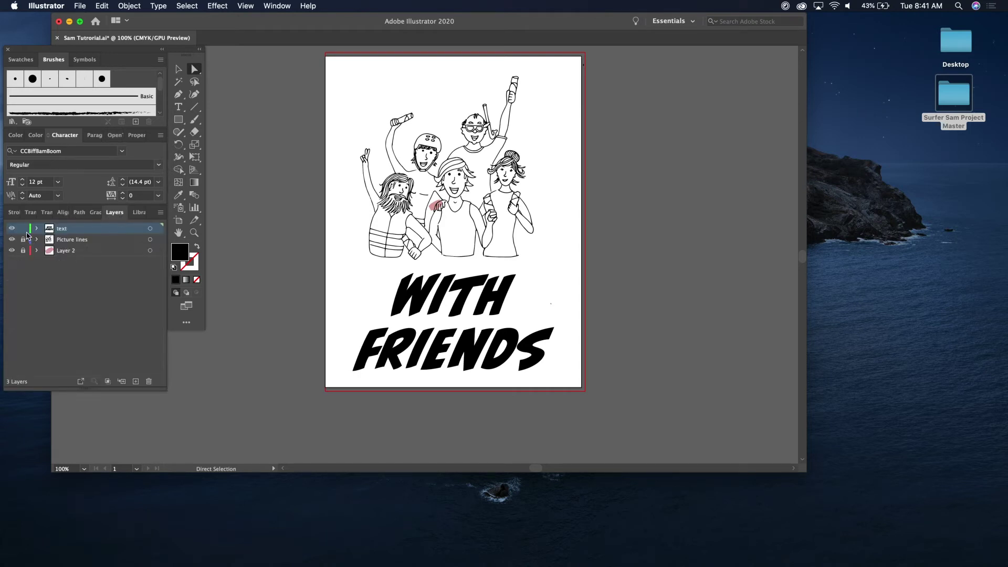
{"action": "left_click", "coordinate": [23, 250]}
{"action": "left_click", "coordinate": [66, 251]}
{"action": "key", "text": "super+equal"}
{"action": "key", "text": "super+equal"}
{"action": "key", "text": "super+equal"}
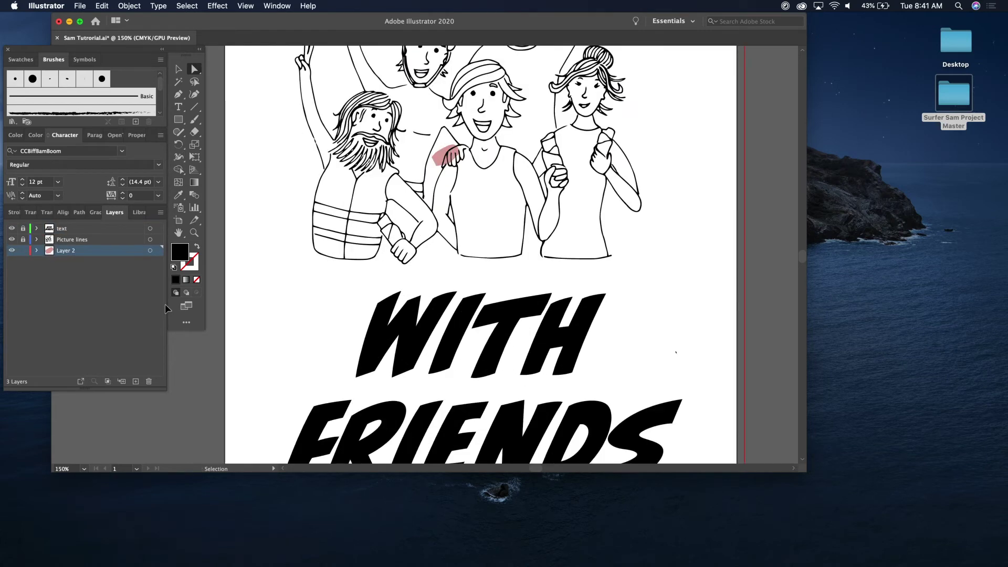
{"action": "key", "text": "super+equal"}
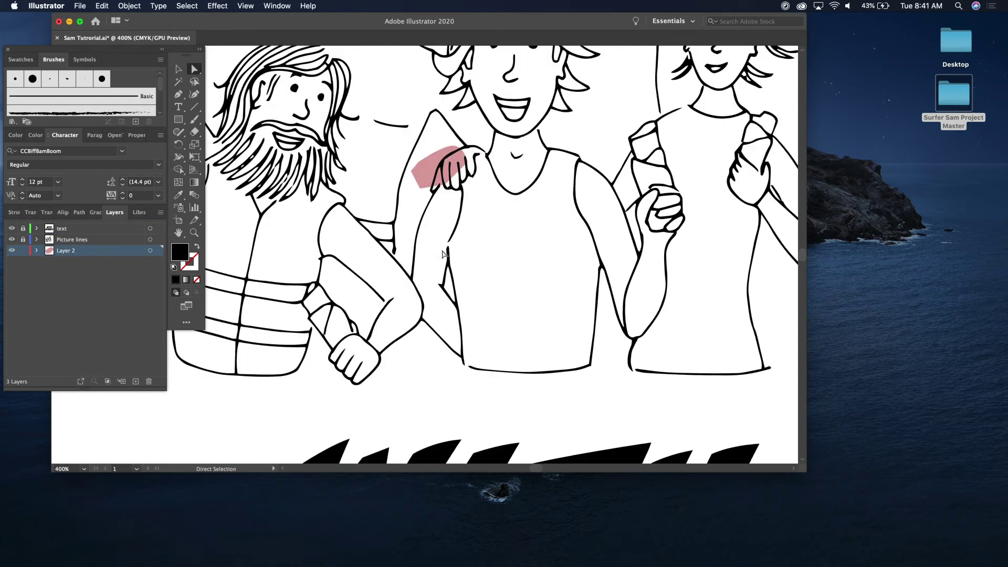
{"action": "left_click", "coordinate": [429, 181]}
{"action": "key", "text": "Delete"}
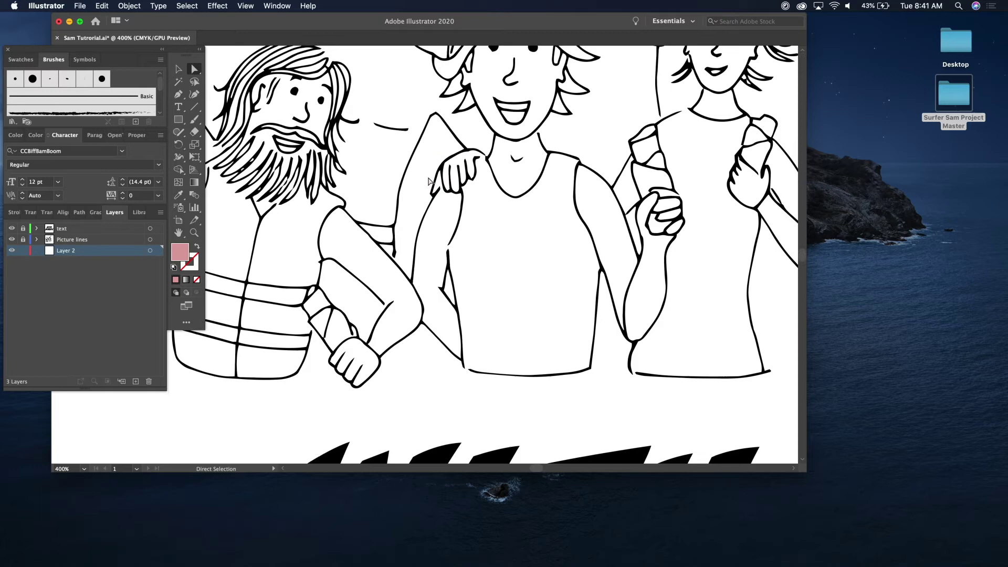
Start the hair outline with the Pen tool, curving up the left side and over the top.
{"action": "scroll", "coordinate": [428, 181], "scroll_direction": "up", "scroll_amount": 4}
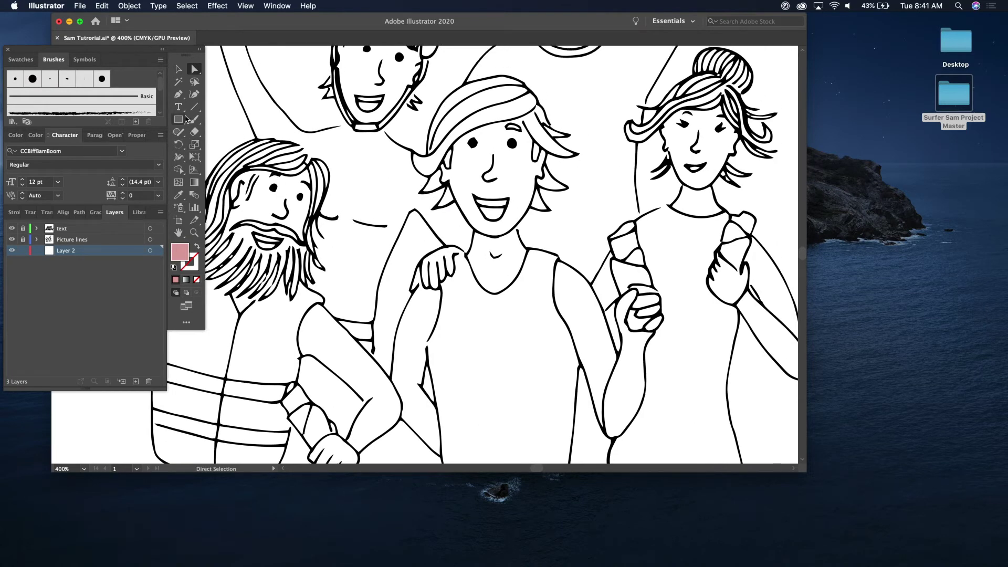
{"action": "left_click", "coordinate": [180, 97]}
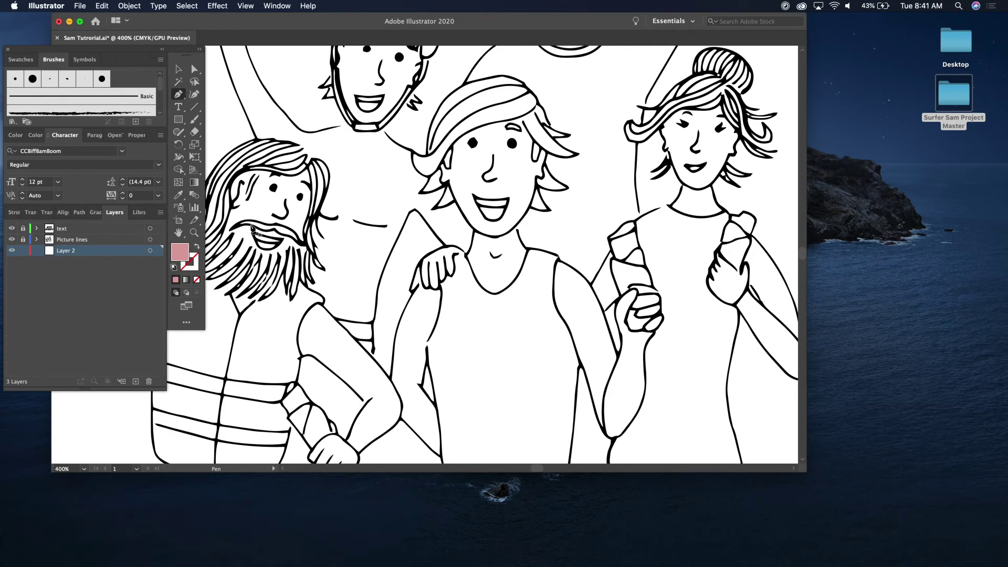
{"action": "key", "text": "super+equal"}
{"action": "key", "text": "super+equal"}
{"action": "scroll", "coordinate": [482, 292], "scroll_direction": "up", "scroll_amount": 2}
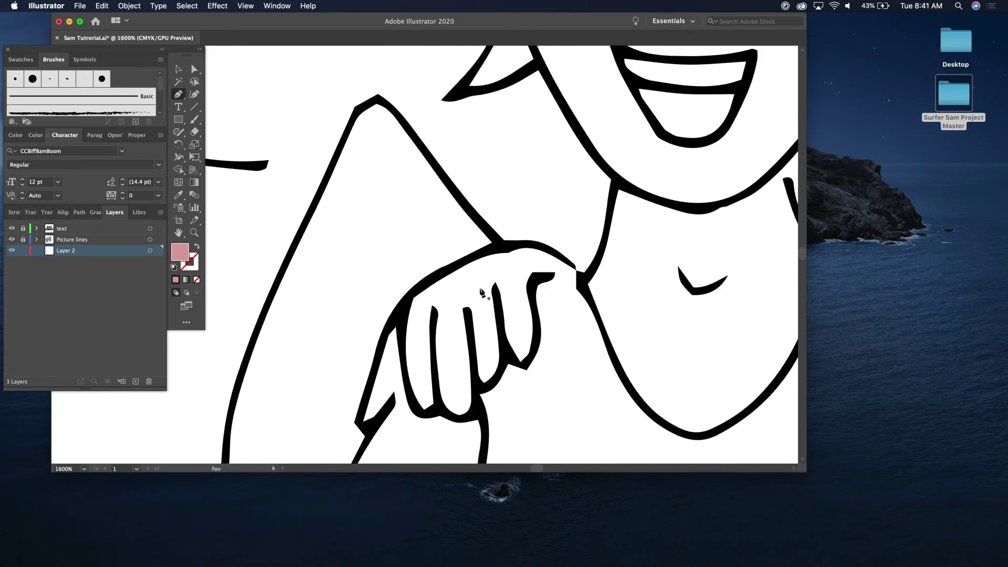
{"action": "scroll", "coordinate": [482, 292], "scroll_direction": "up", "scroll_amount": 10}
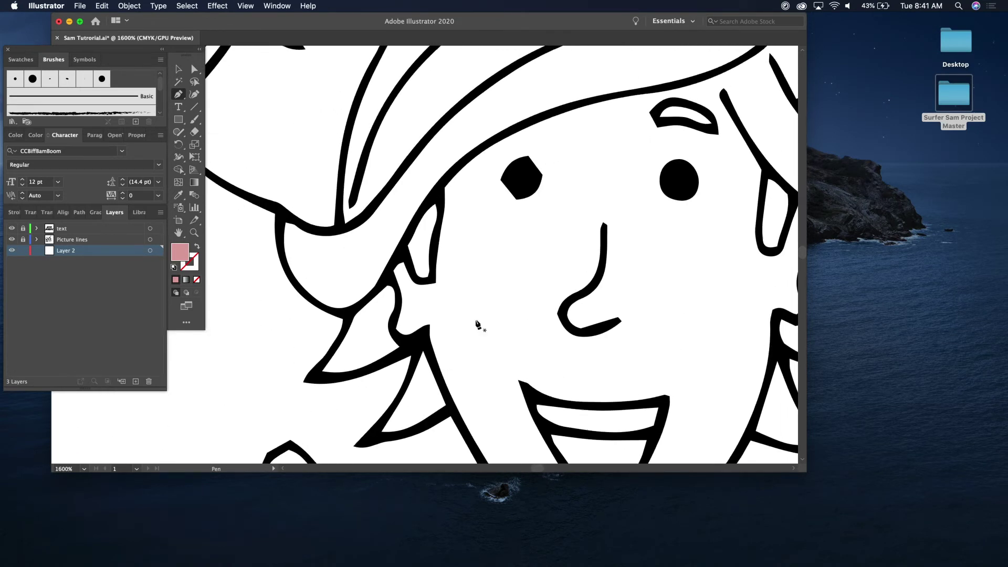
{"action": "scroll", "coordinate": [477, 324], "scroll_direction": "up", "scroll_amount": 5}
{"action": "key", "text": "super+minus"}
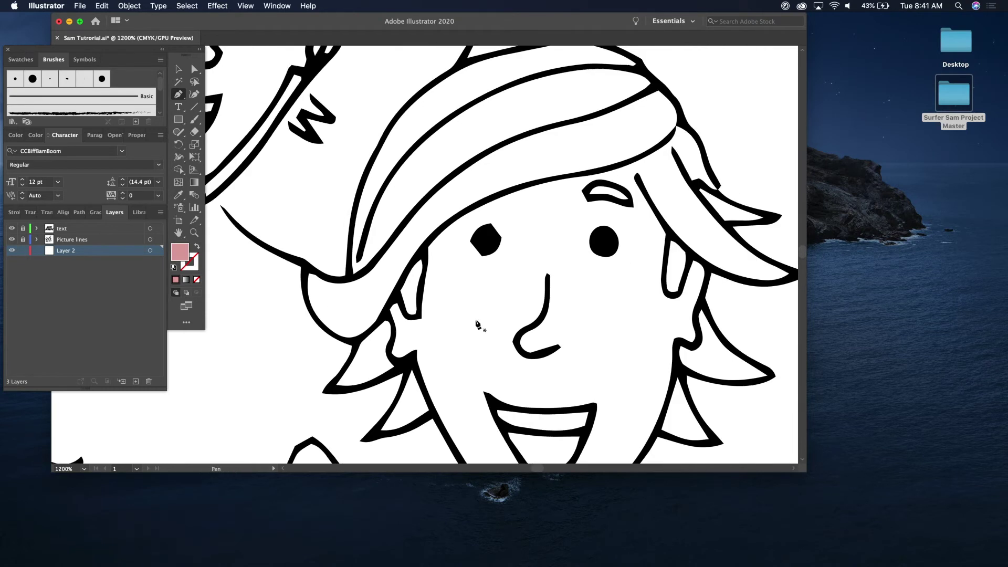
{"action": "scroll", "coordinate": [478, 323], "scroll_direction": "up", "scroll_amount": 3}
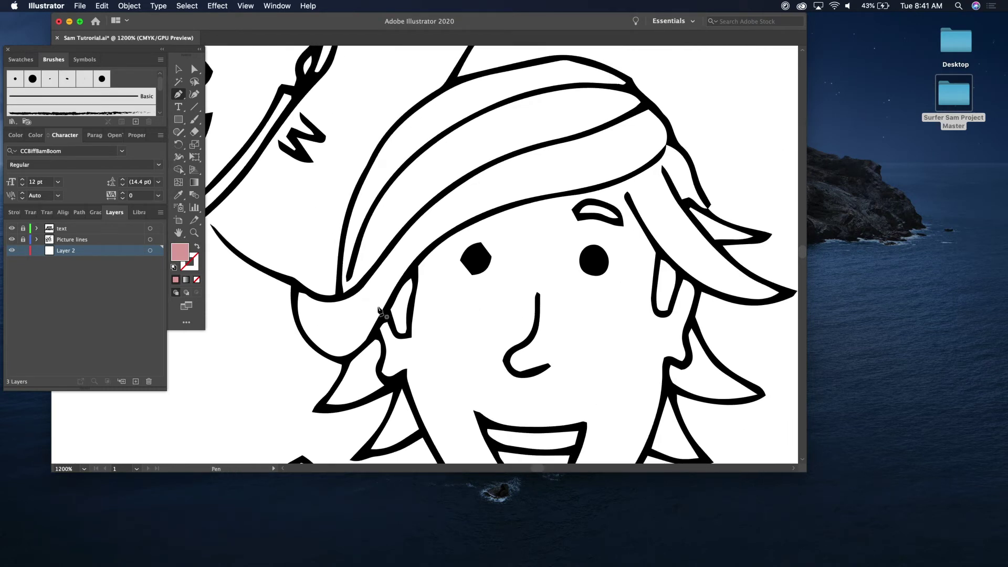
{"action": "left_click", "coordinate": [340, 294]}
{"action": "left_click_drag", "start_coordinate": [365, 174], "coordinate": [391, 128]}
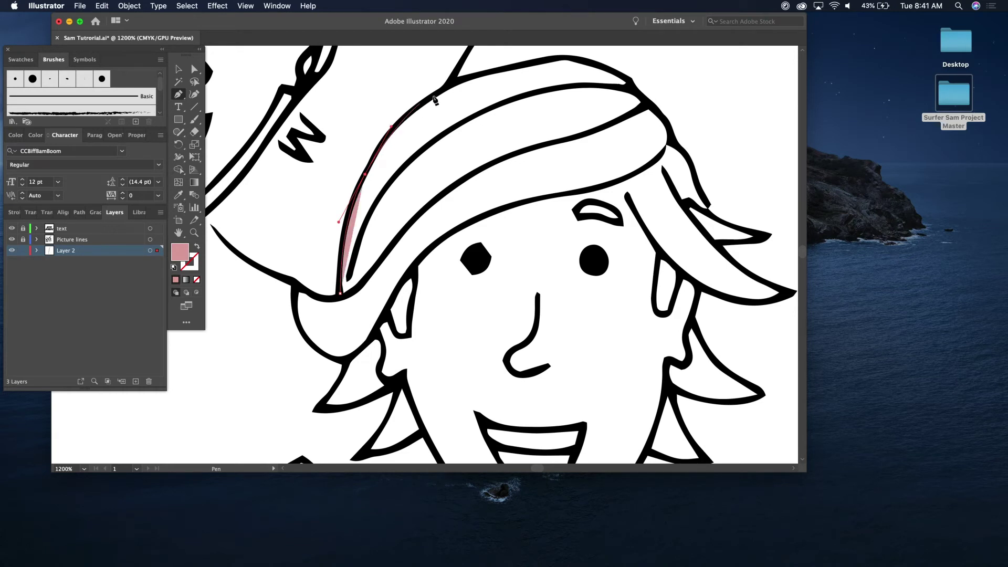
{"action": "left_click_drag", "start_coordinate": [446, 88], "coordinate": [483, 75]}
{"action": "left_click_drag", "start_coordinate": [560, 56], "coordinate": [572, 63]}
{"action": "left_click", "coordinate": [629, 81]}
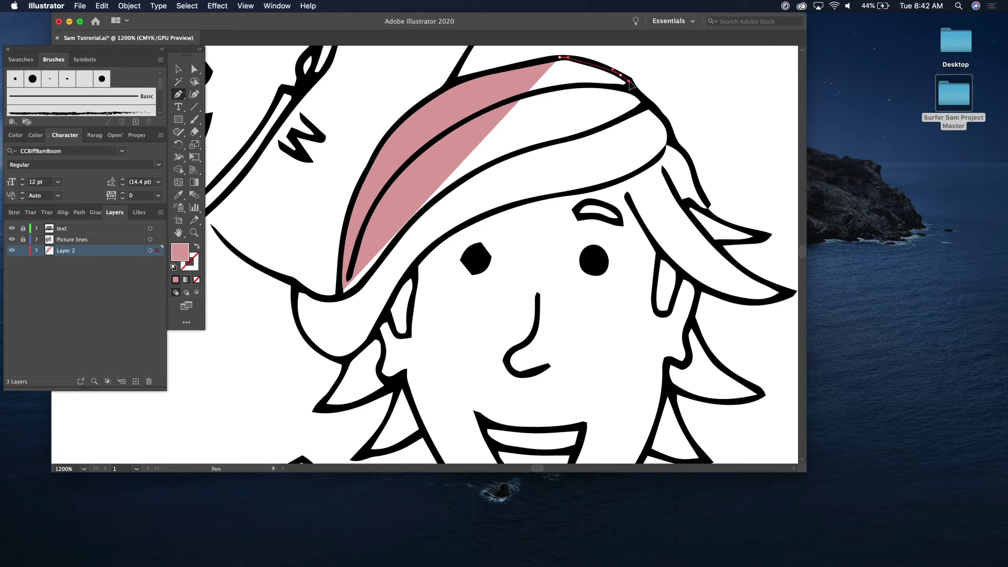
Trace down the hair's right edge and around the upper right flick.
{"action": "left_click", "coordinate": [664, 120]}
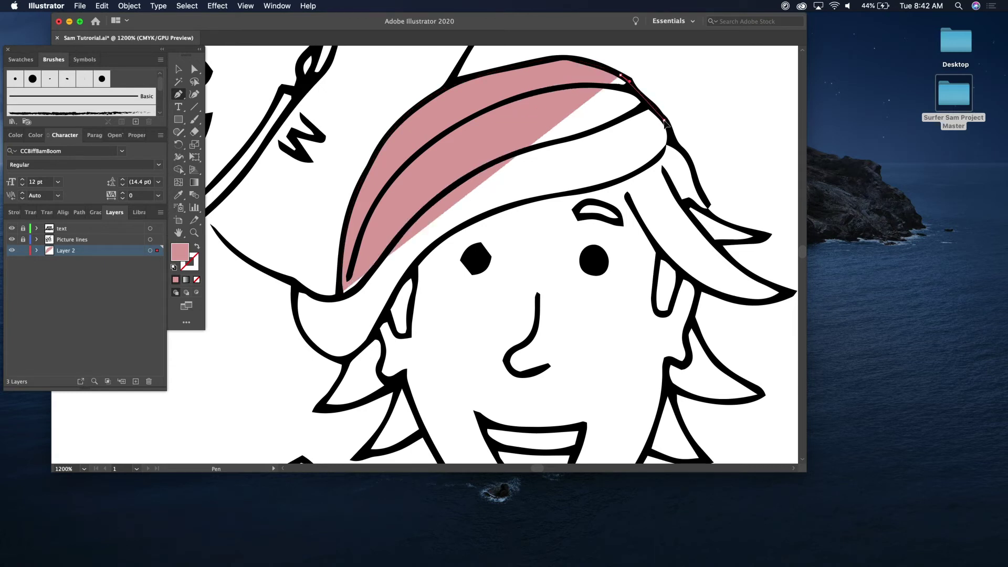
{"action": "left_click_drag", "start_coordinate": [664, 122], "coordinate": [672, 138]}
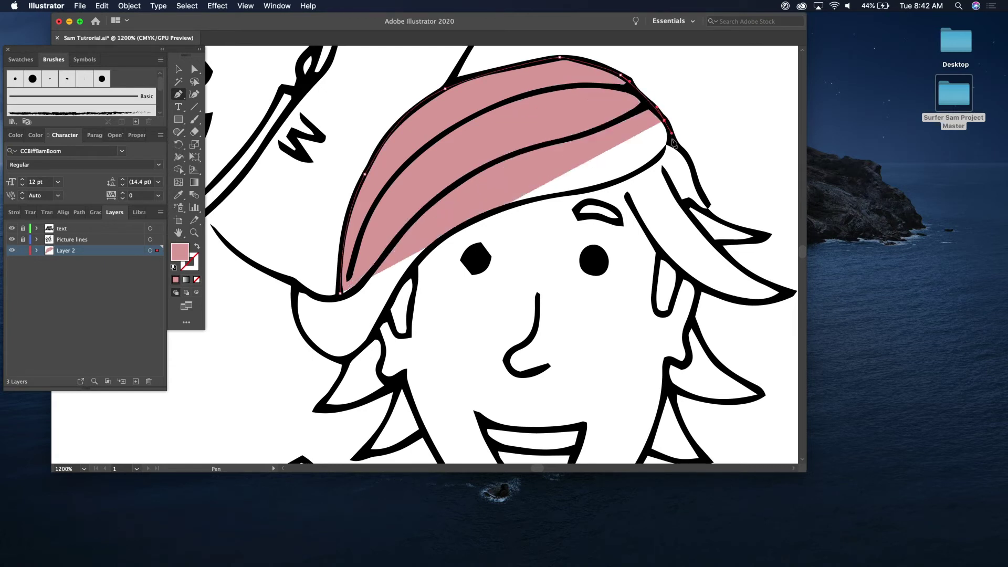
{"action": "left_click", "coordinate": [671, 142]}
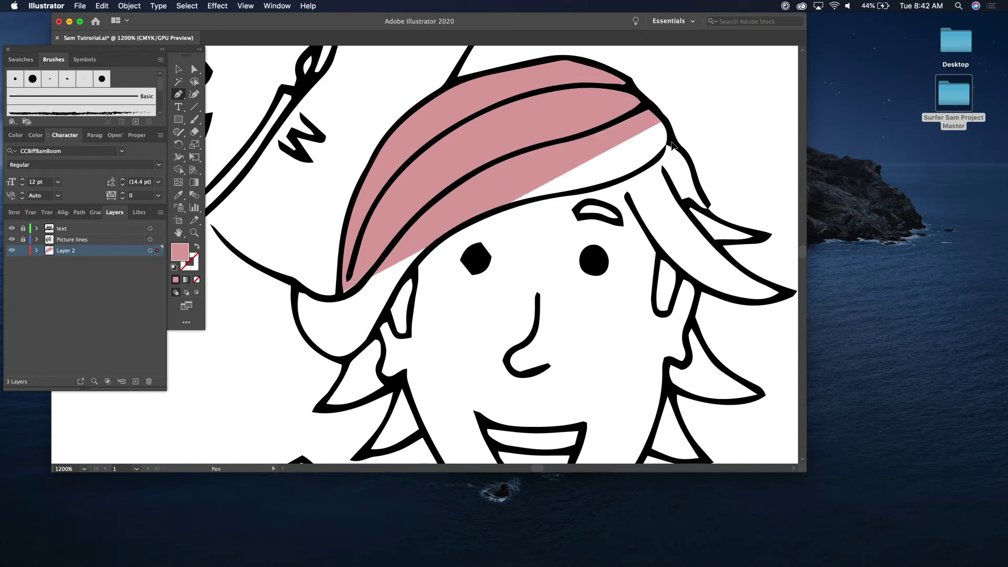
{"action": "left_click", "coordinate": [691, 163]}
{"action": "left_click", "coordinate": [701, 192]}
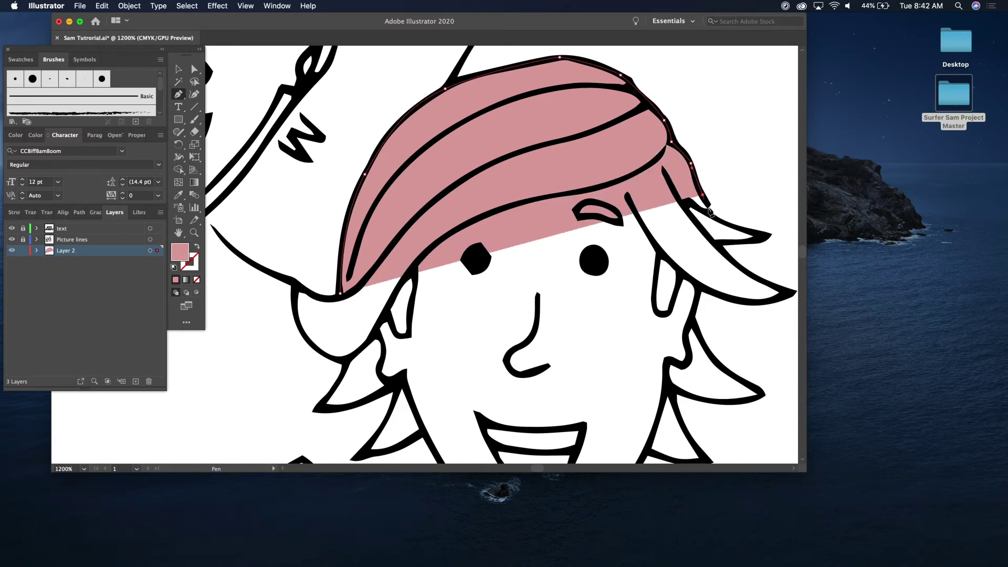
{"action": "left_click", "coordinate": [710, 210]}
{"action": "left_click", "coordinate": [727, 224]}
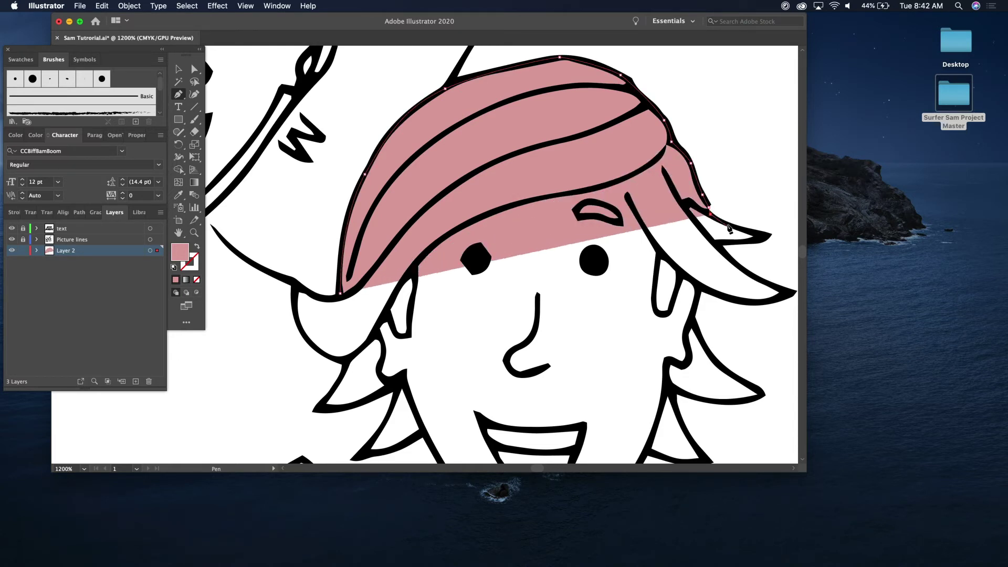
{"action": "left_click", "coordinate": [751, 231]}
{"action": "left_click", "coordinate": [759, 234]}
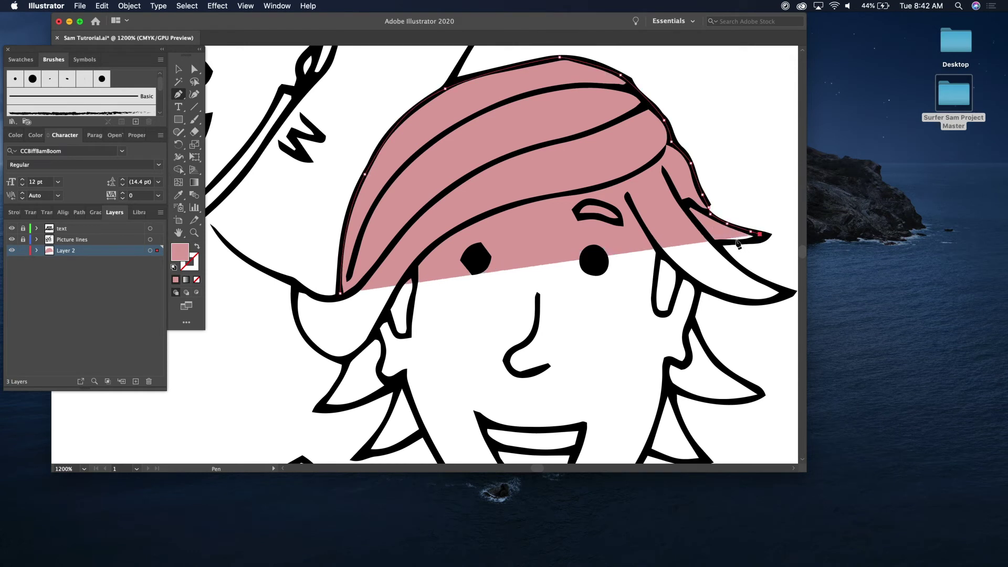
{"action": "left_click", "coordinate": [735, 240]}
{"action": "left_click", "coordinate": [715, 241]}
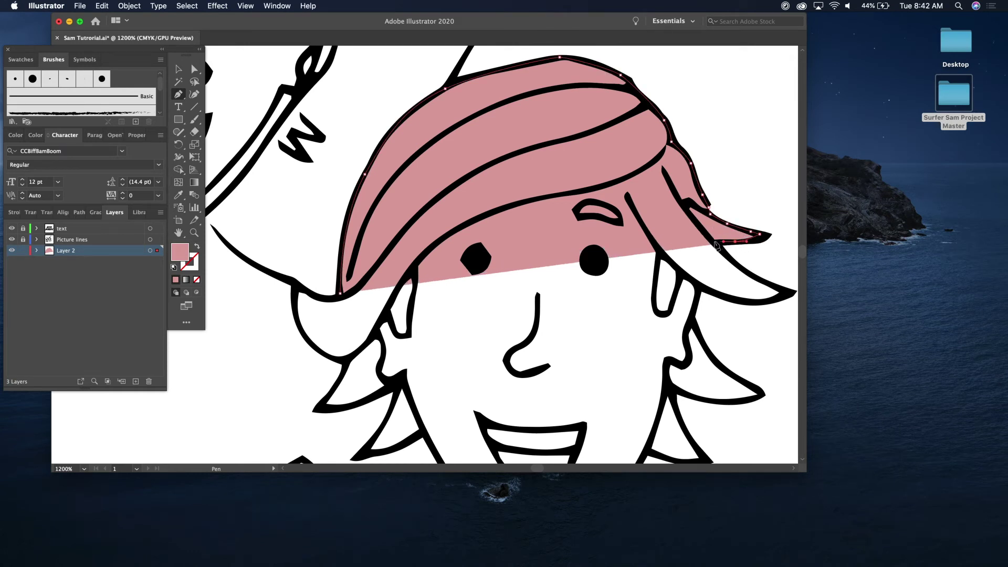
Trace around the lower right flick and the hair strand beside the ear.
{"action": "left_click", "coordinate": [752, 275]}
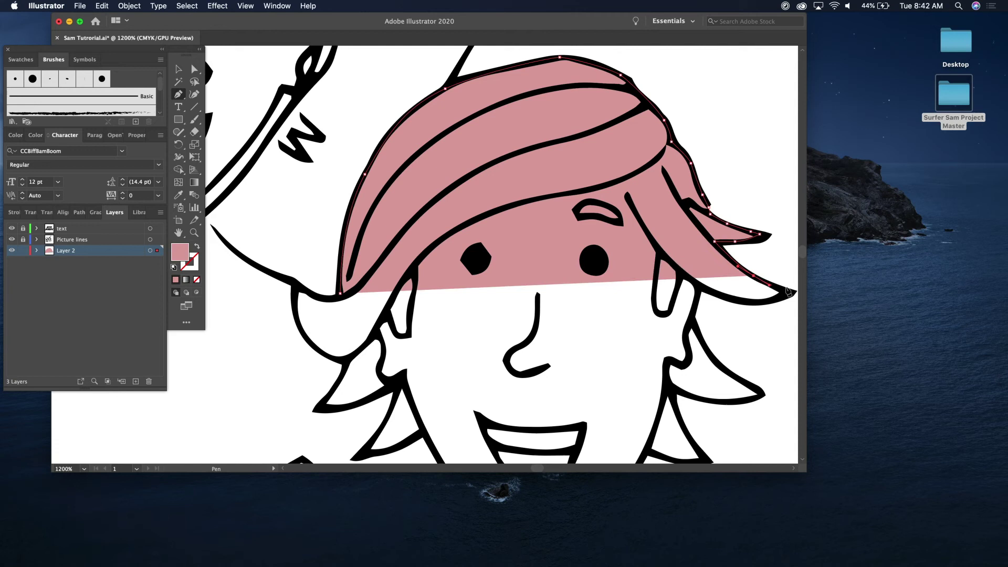
{"action": "left_click", "coordinate": [788, 292]}
{"action": "left_click", "coordinate": [777, 303]}
{"action": "left_click", "coordinate": [740, 300]}
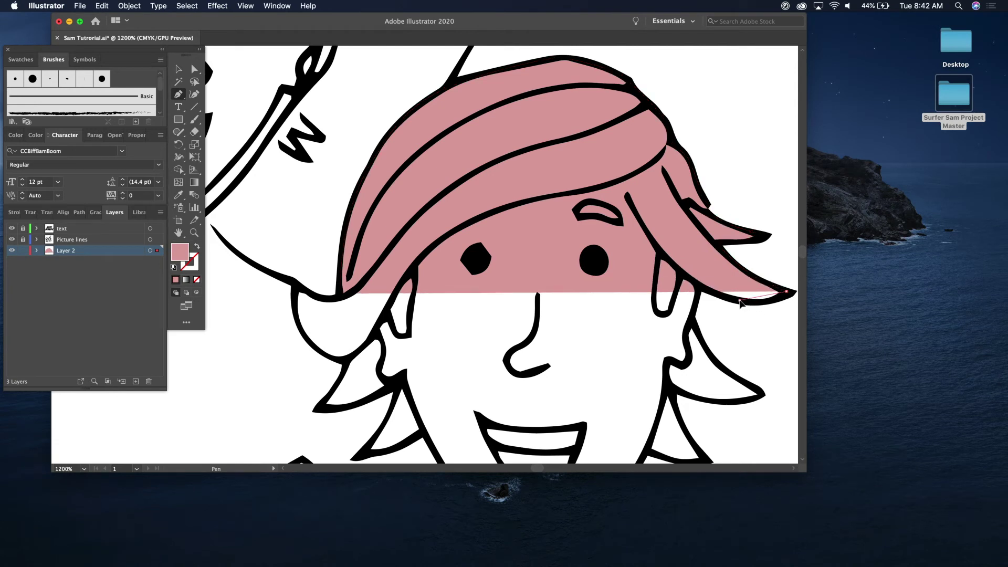
{"action": "left_click", "coordinate": [702, 297]}
{"action": "left_click", "coordinate": [701, 300]}
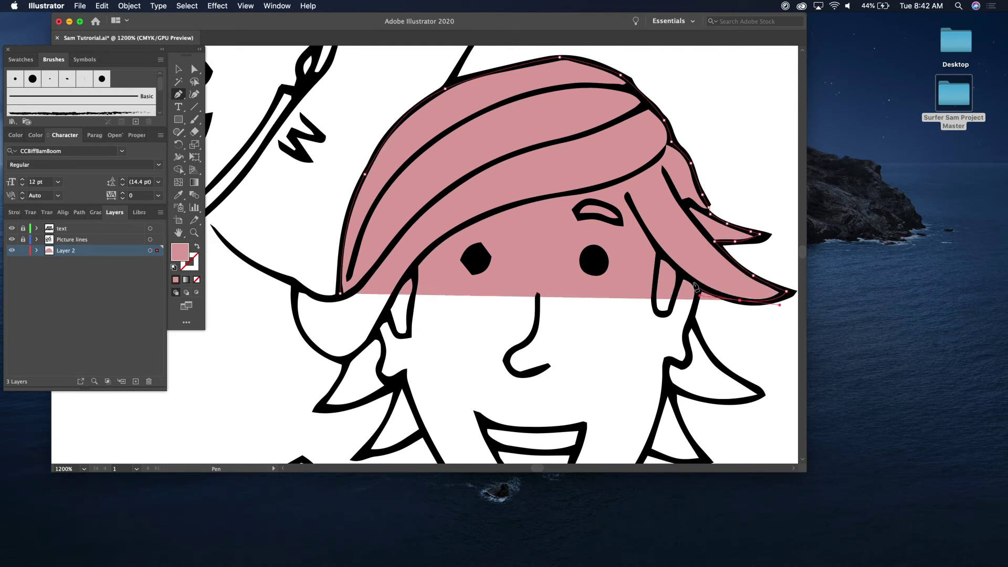
{"action": "left_click", "coordinate": [671, 279]}
{"action": "left_click", "coordinate": [678, 273]}
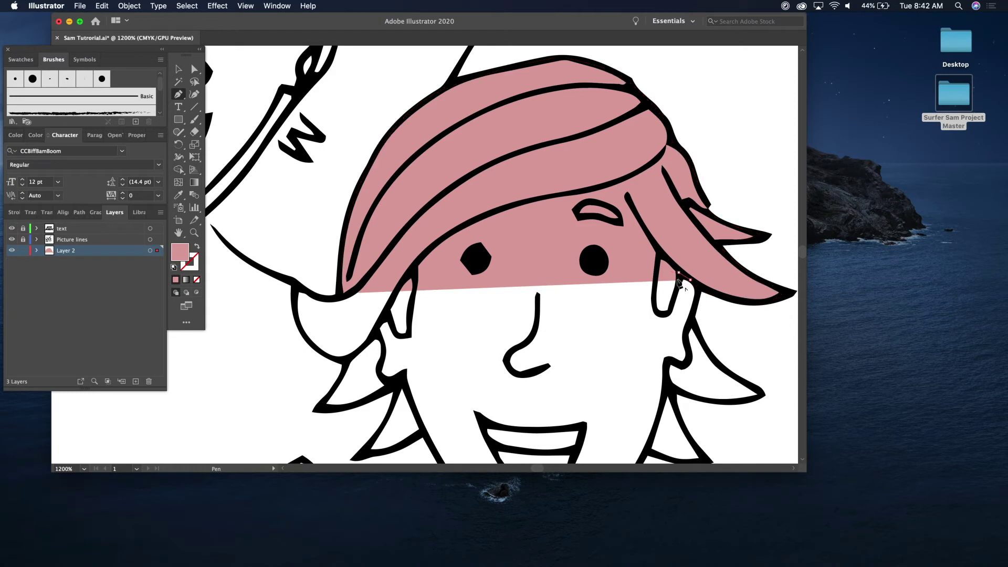
{"action": "left_click", "coordinate": [673, 298]}
{"action": "left_click", "coordinate": [666, 312]}
{"action": "left_click", "coordinate": [654, 306]}
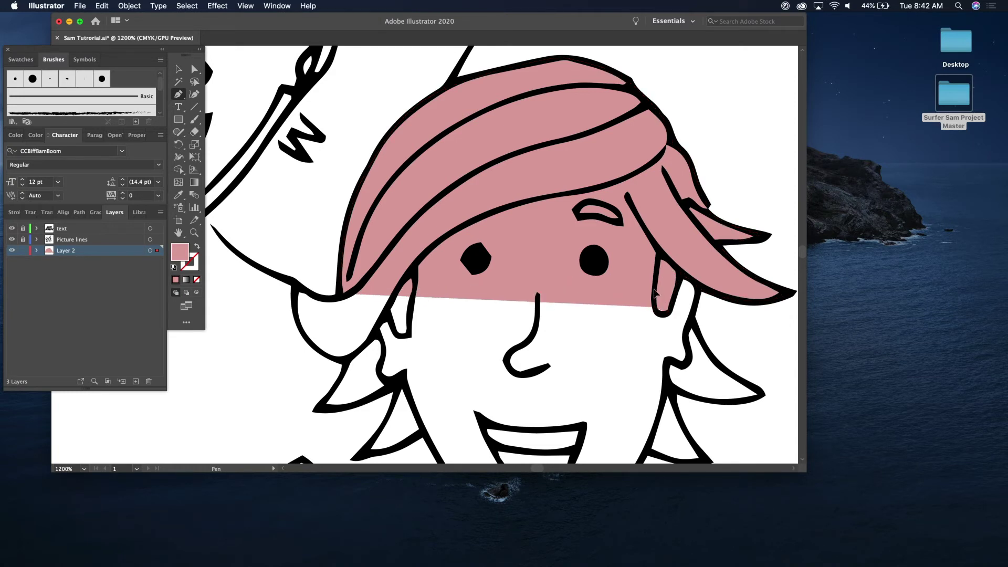
{"action": "left_click", "coordinate": [654, 289]}
{"action": "left_click", "coordinate": [658, 253]}
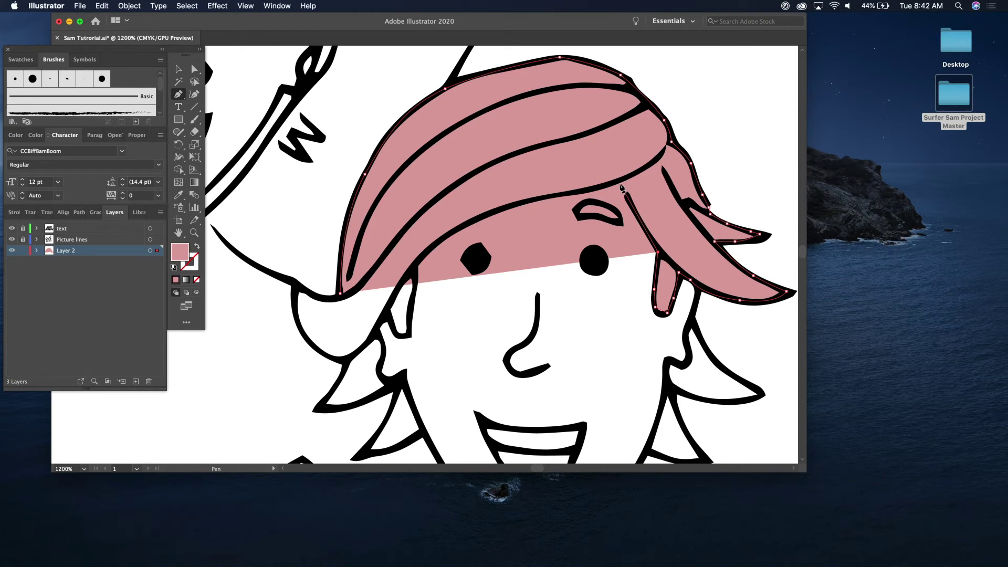
{"action": "left_click", "coordinate": [622, 186]}
Trace the fringe line and down the hair beside the face.
{"action": "left_click", "coordinate": [546, 198], "text": "super"}
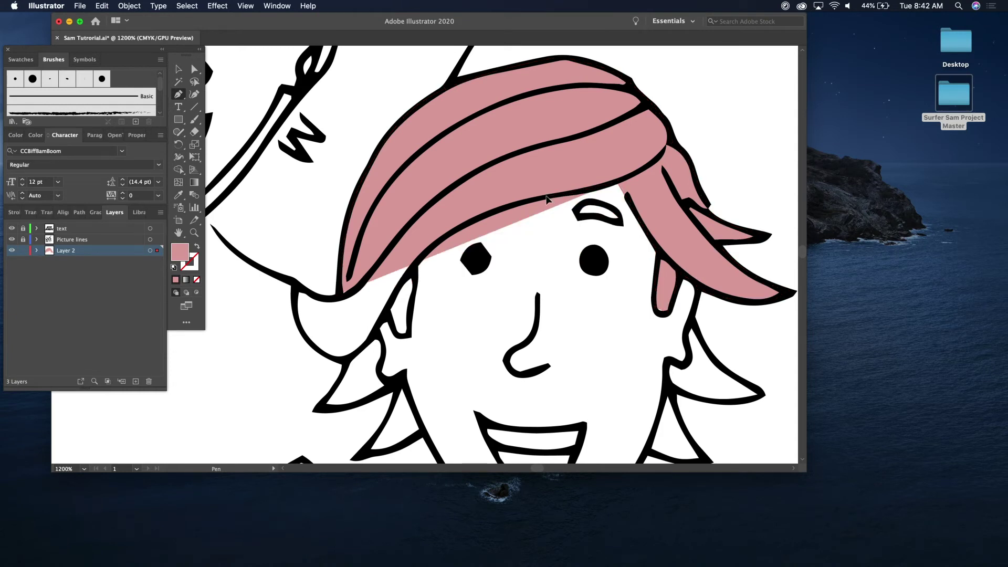
{"action": "left_click", "coordinate": [546, 199], "text": "super"}
{"action": "left_click", "coordinate": [494, 211]}
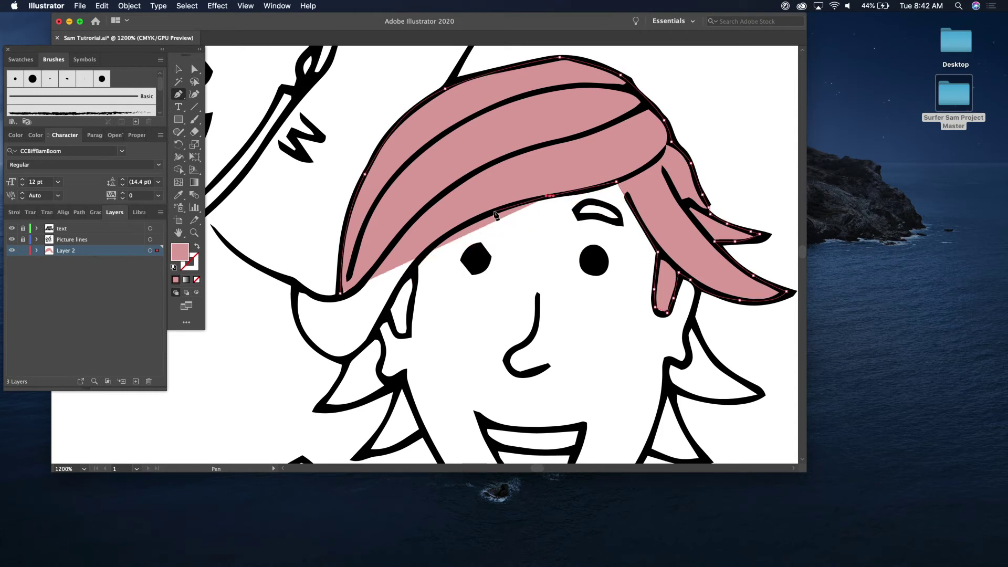
{"action": "left_click", "coordinate": [442, 240]}
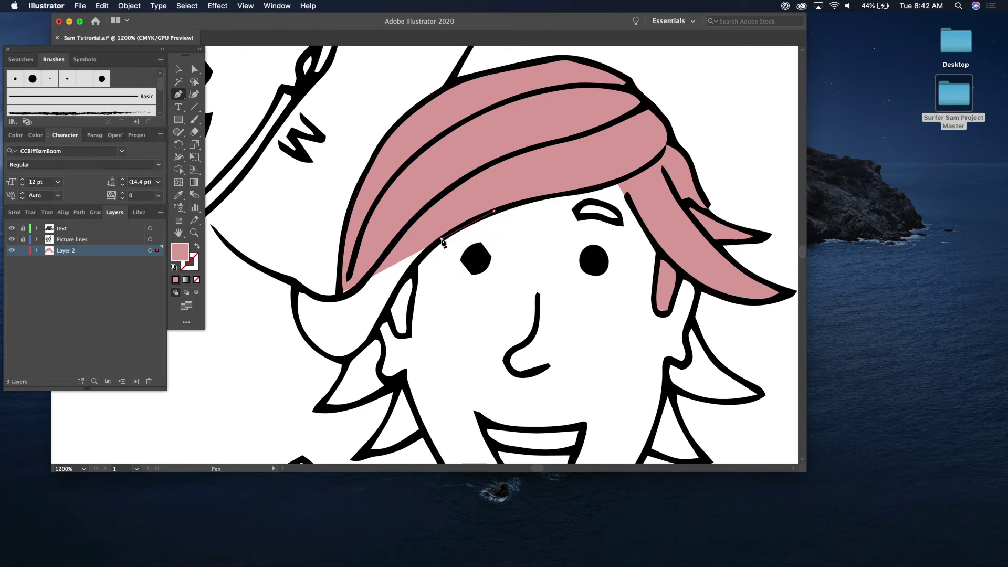
{"action": "left_click", "coordinate": [415, 266]}
{"action": "left_click", "coordinate": [415, 286]}
{"action": "left_click", "coordinate": [411, 311]}
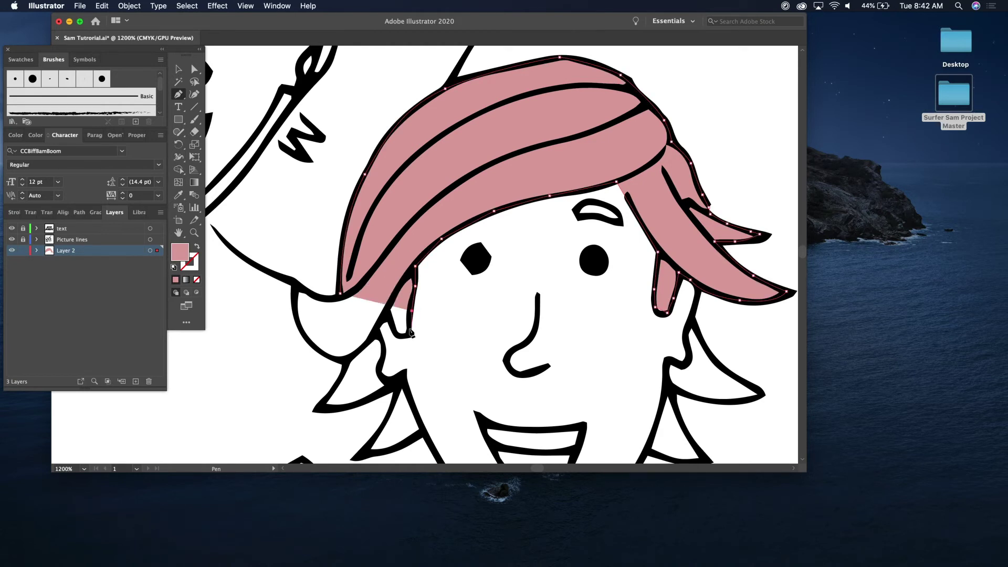
{"action": "left_click", "coordinate": [410, 334]}
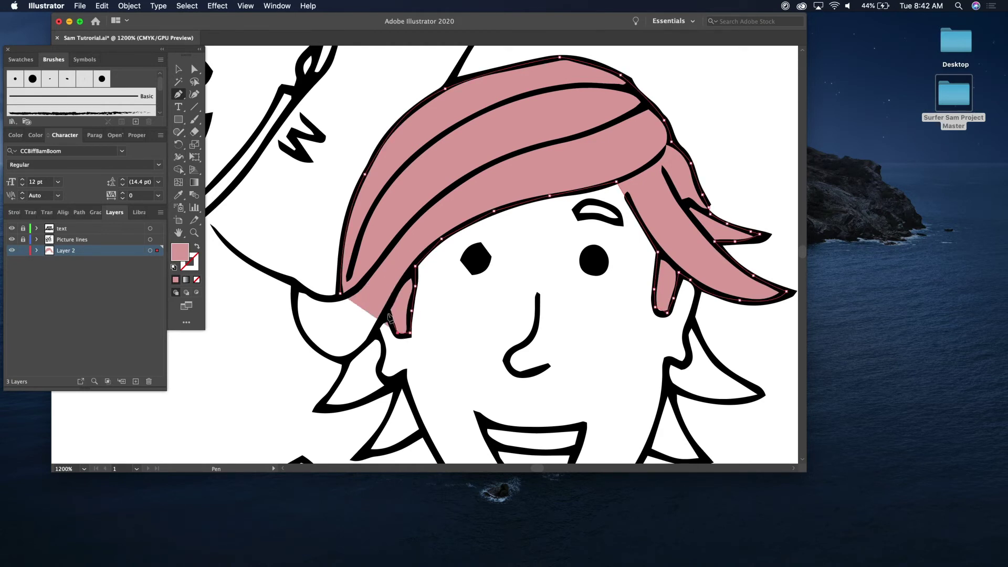
Follow the hair around the ear notch, down the cheek and along the side lock.
{"action": "left_click", "coordinate": [386, 310]}
{"action": "left_click", "coordinate": [376, 332]}
{"action": "left_click", "coordinate": [384, 346]}
{"action": "left_click", "coordinate": [382, 365]}
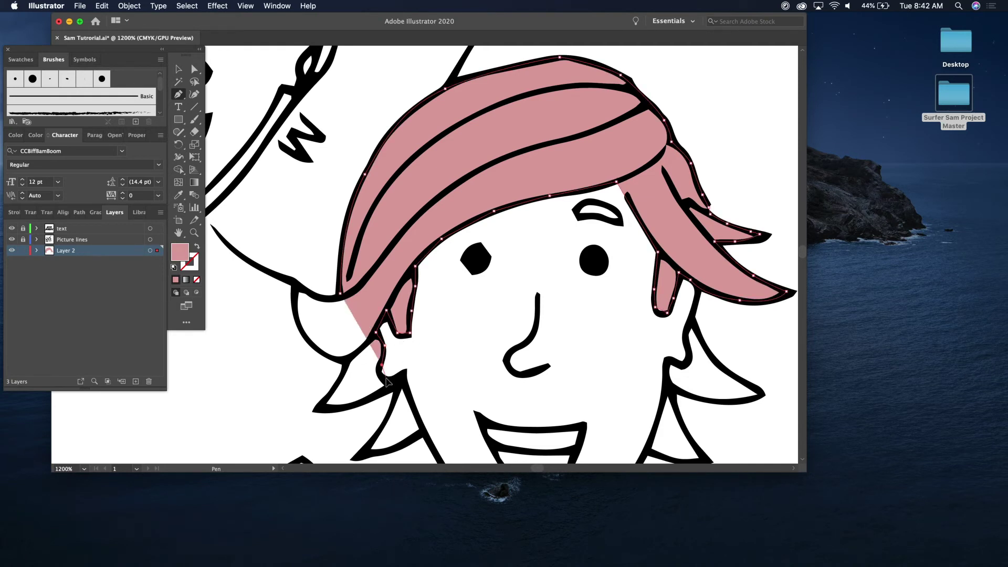
{"action": "left_click", "coordinate": [386, 376]}
{"action": "left_click", "coordinate": [404, 375]}
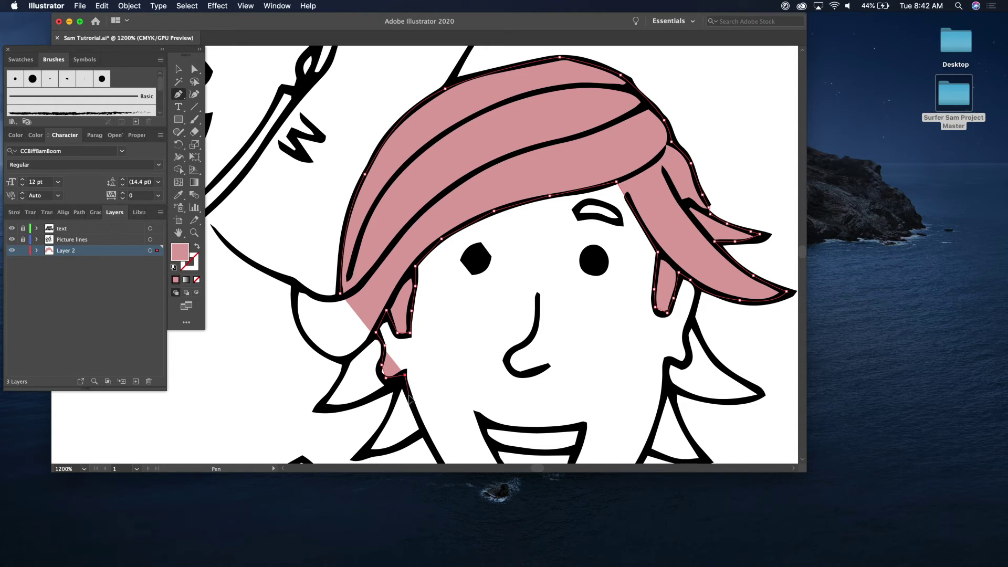
{"action": "left_click", "coordinate": [408, 395]}
{"action": "left_click", "coordinate": [420, 429]}
{"action": "left_click", "coordinate": [402, 443]}
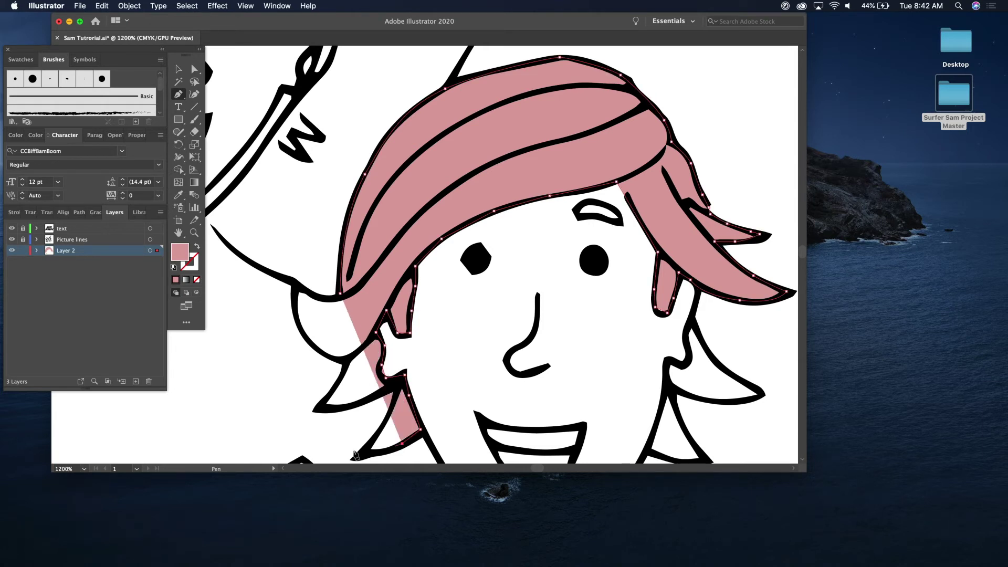
Trace the lower strands and back up the left edge to close the hair shape.
{"action": "left_click", "coordinate": [358, 453]}
{"action": "left_click", "coordinate": [393, 405]}
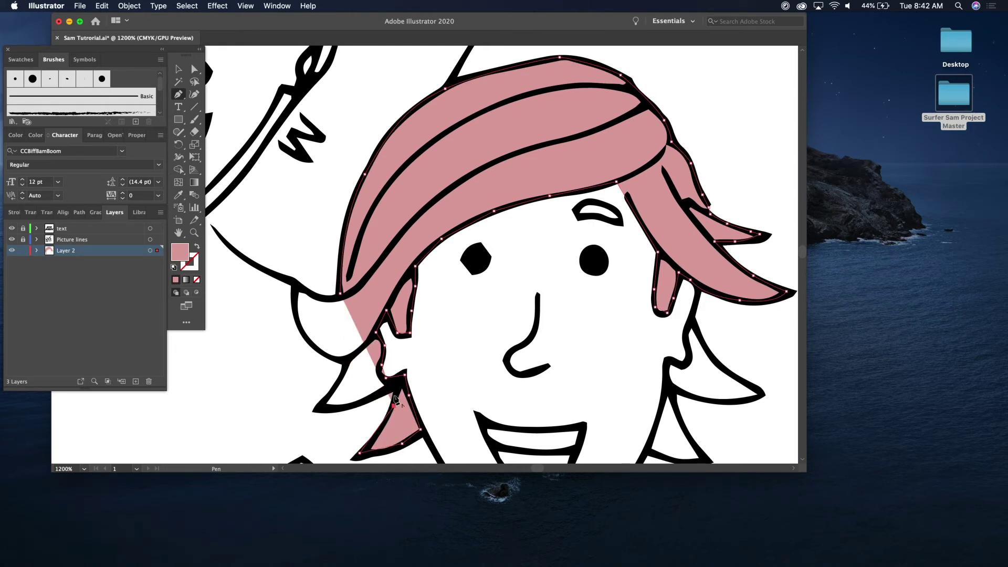
{"action": "left_click", "coordinate": [394, 388]}
{"action": "left_click", "coordinate": [339, 406]}
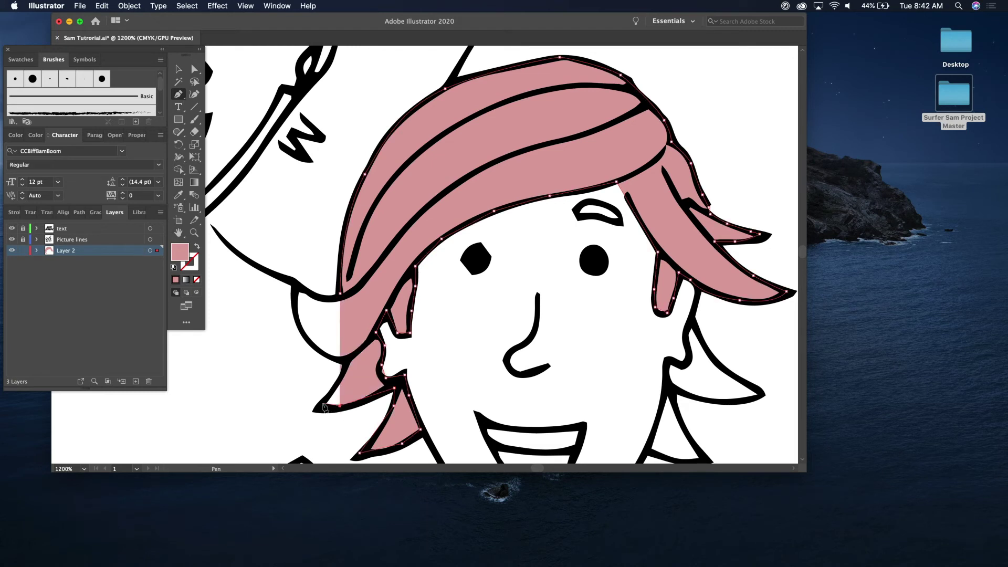
{"action": "left_click", "coordinate": [322, 404]}
{"action": "left_click", "coordinate": [348, 358]}
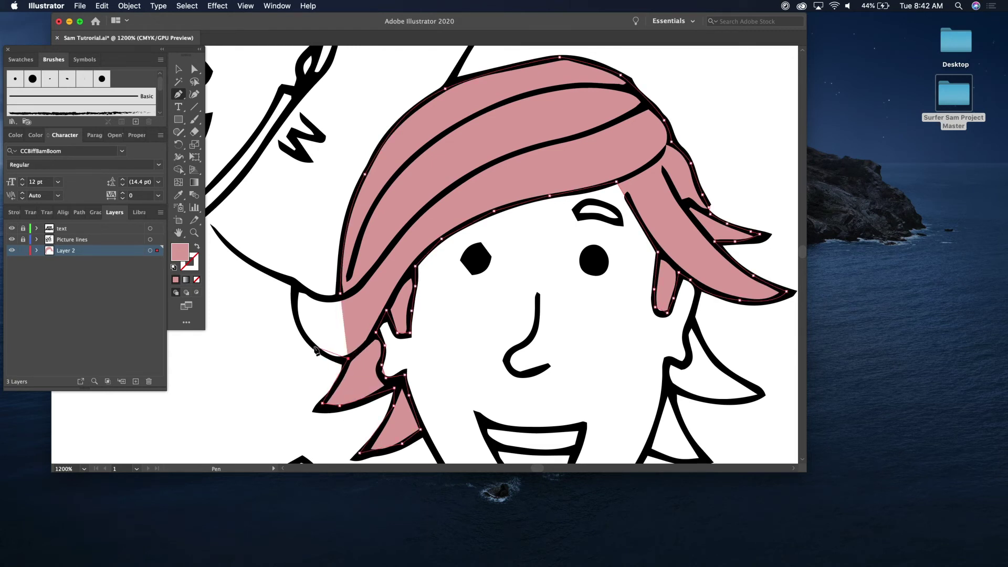
{"action": "left_click_drag", "start_coordinate": [311, 344], "coordinate": [300, 333]}
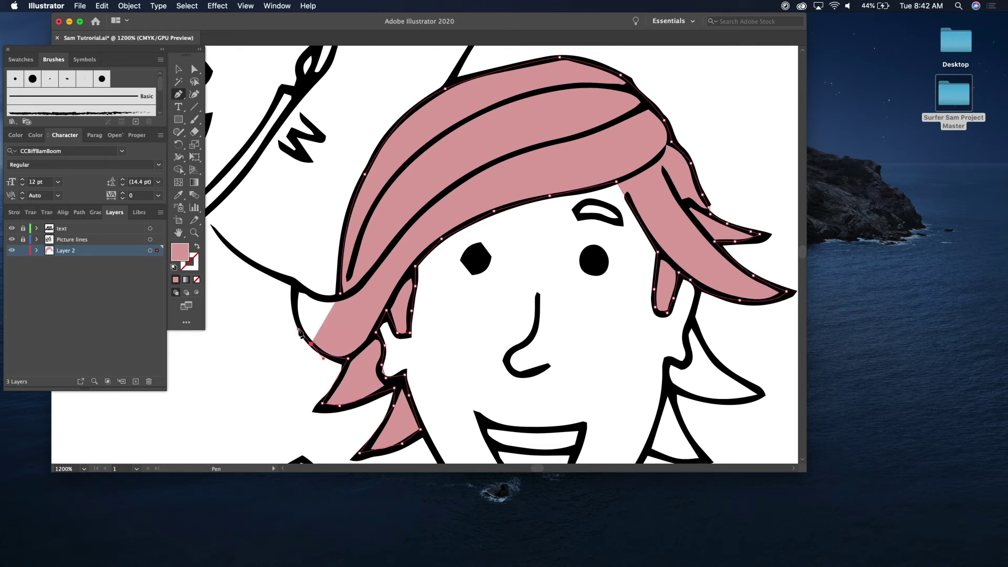
{"action": "left_click", "coordinate": [294, 308]}
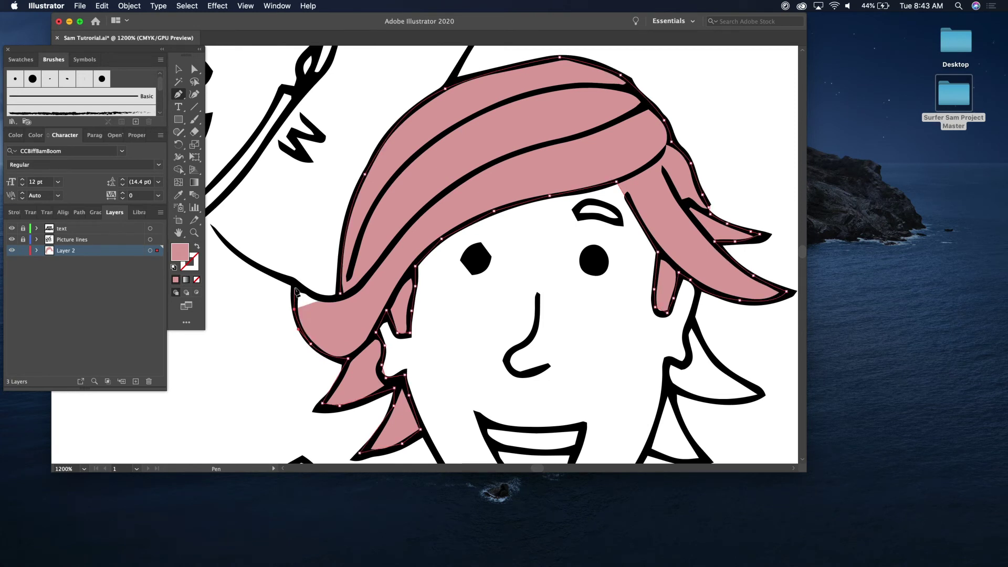
{"action": "left_click", "coordinate": [296, 283]}
{"action": "left_click", "coordinate": [336, 300]}
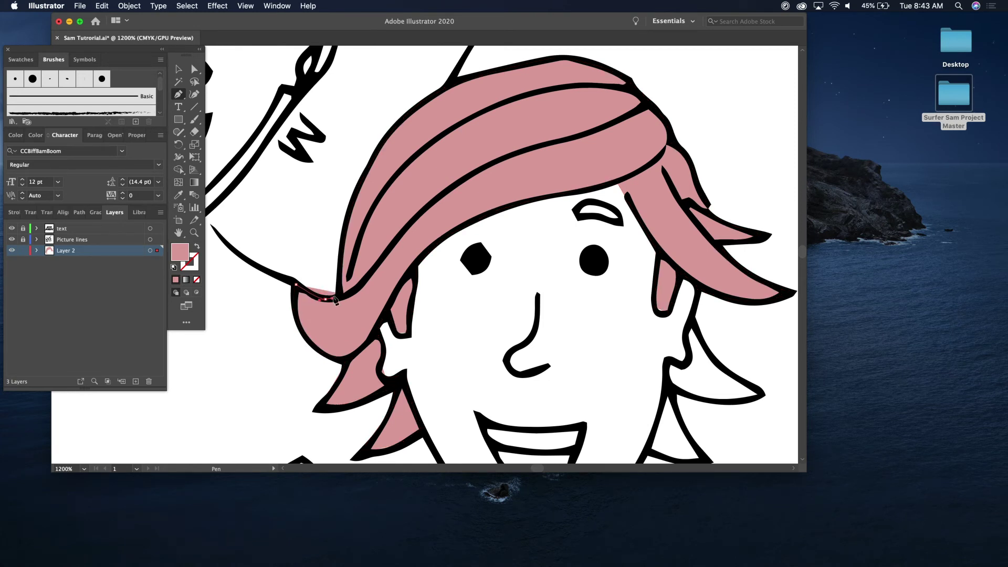
{"action": "scroll", "coordinate": [336, 300], "scroll_direction": "down", "scroll_amount": 3}
{"action": "key", "text": "v"}
{"action": "scroll", "coordinate": [320, 275], "scroll_direction": "up", "scroll_amount": 2}
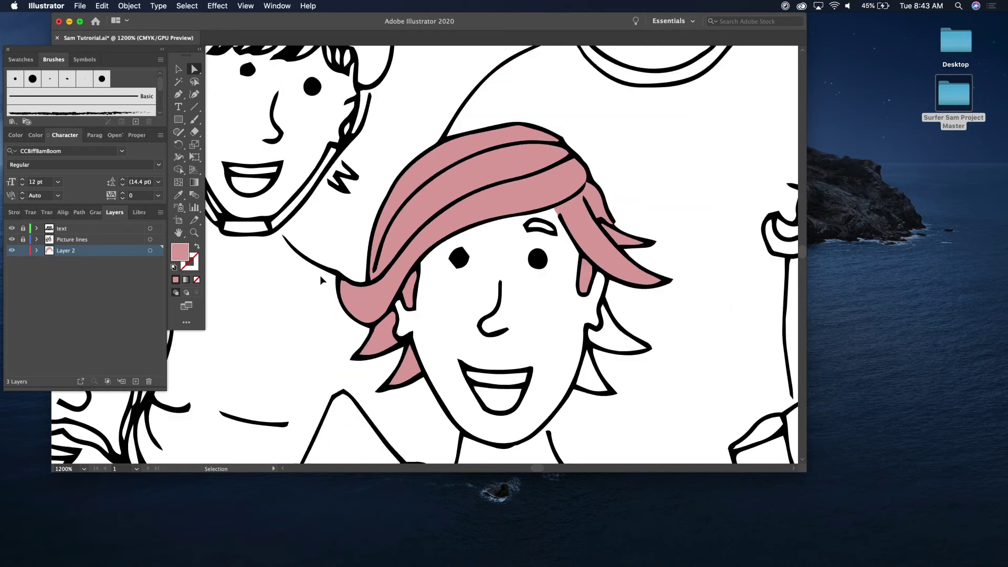
{"action": "scroll", "coordinate": [320, 275], "scroll_direction": "down", "scroll_amount": 2}
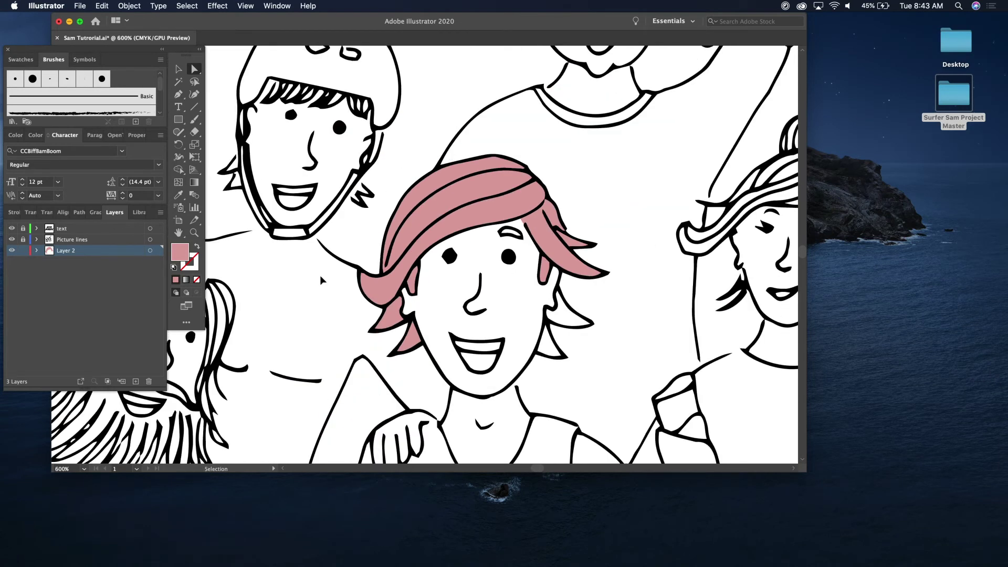
{"action": "scroll", "coordinate": [320, 277], "scroll_direction": "up", "scroll_amount": 3}
{"action": "scroll", "coordinate": [322, 280], "scroll_direction": "down", "scroll_amount": 3}
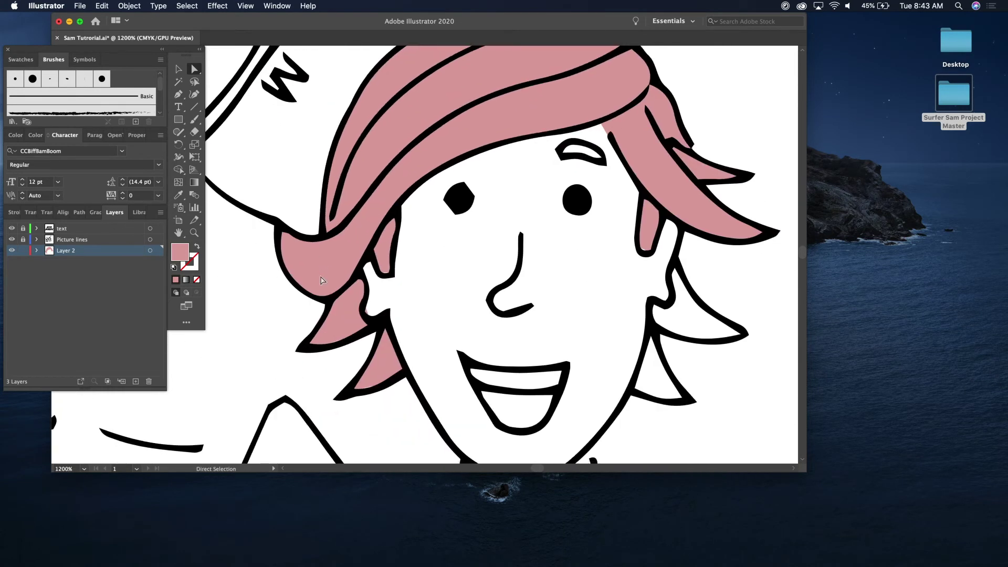
Set the fill to light green a2dba2 (H 120°) and zoom in on Sam's face.
{"action": "double_click", "coordinate": [180, 254]}
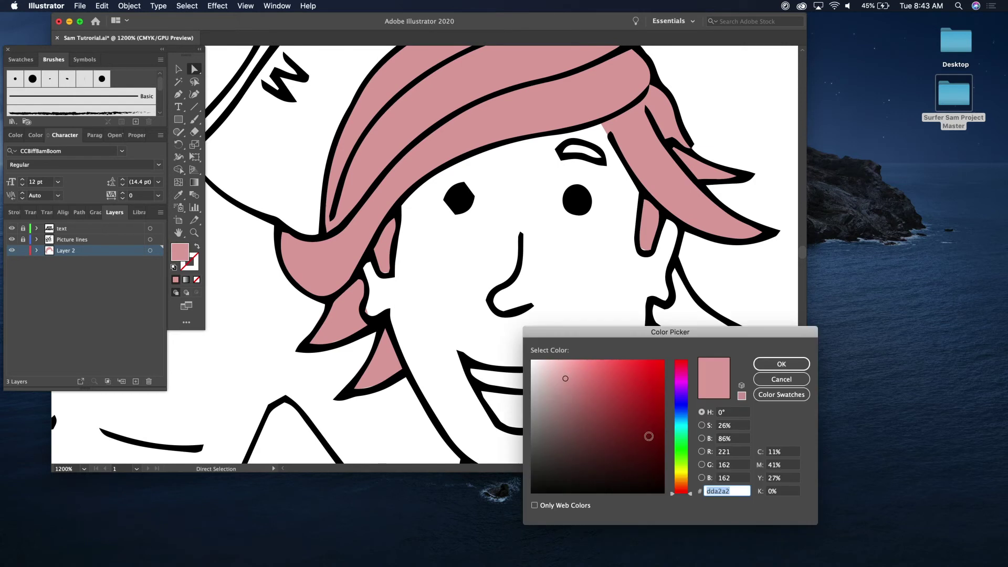
{"action": "left_click", "coordinate": [678, 451]}
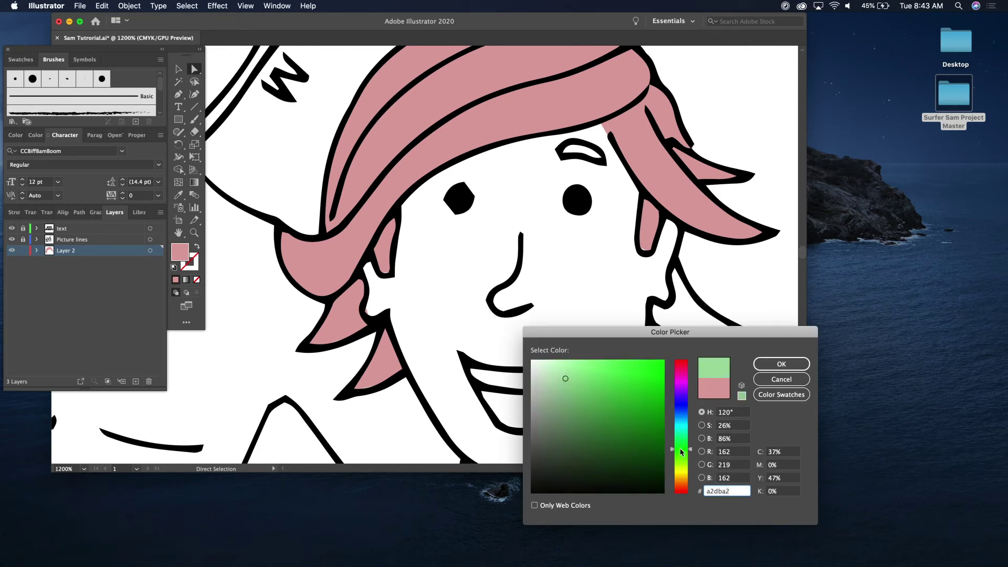
{"action": "left_click", "coordinate": [783, 365]}
{"action": "key", "text": "super+equal"}
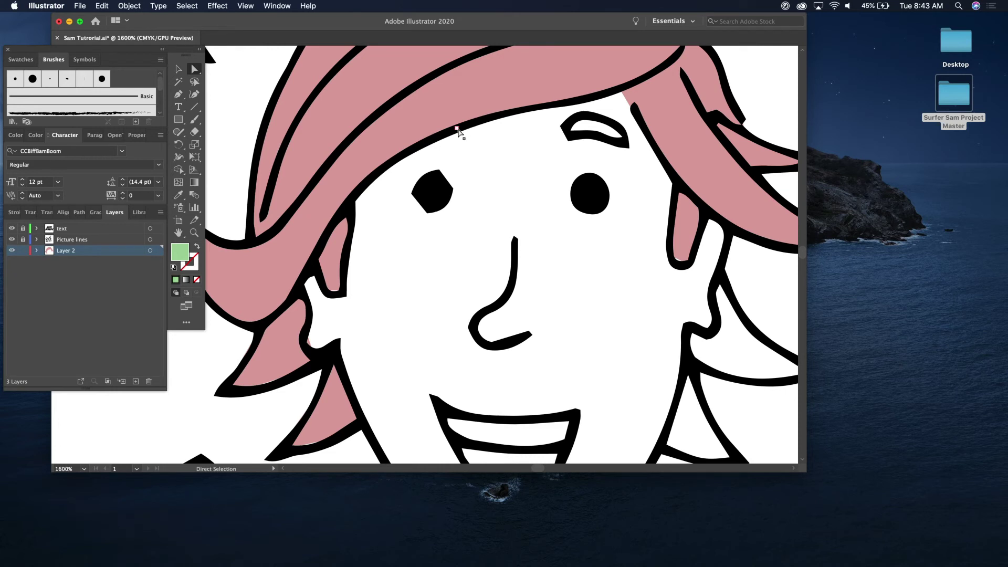
With the Pen tool, start the light green face shape along the hairline and down the hair strand.
{"action": "key", "text": "p"}
{"action": "left_click", "coordinate": [491, 83]}
{"action": "left_click", "coordinate": [633, 64]}
{"action": "left_click", "coordinate": [686, 123]}
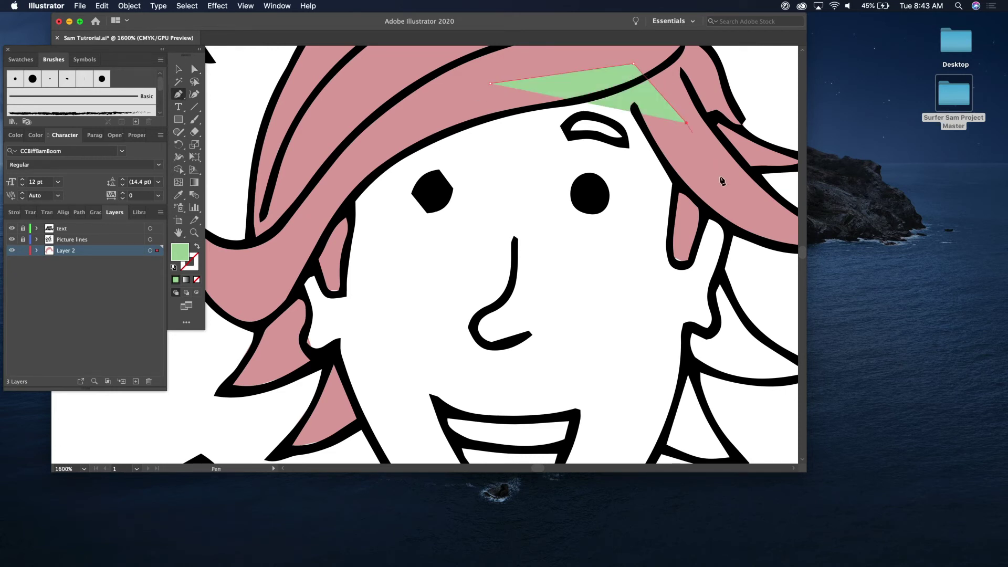
{"action": "left_click", "coordinate": [720, 194]}
{"action": "left_click", "coordinate": [730, 230]}
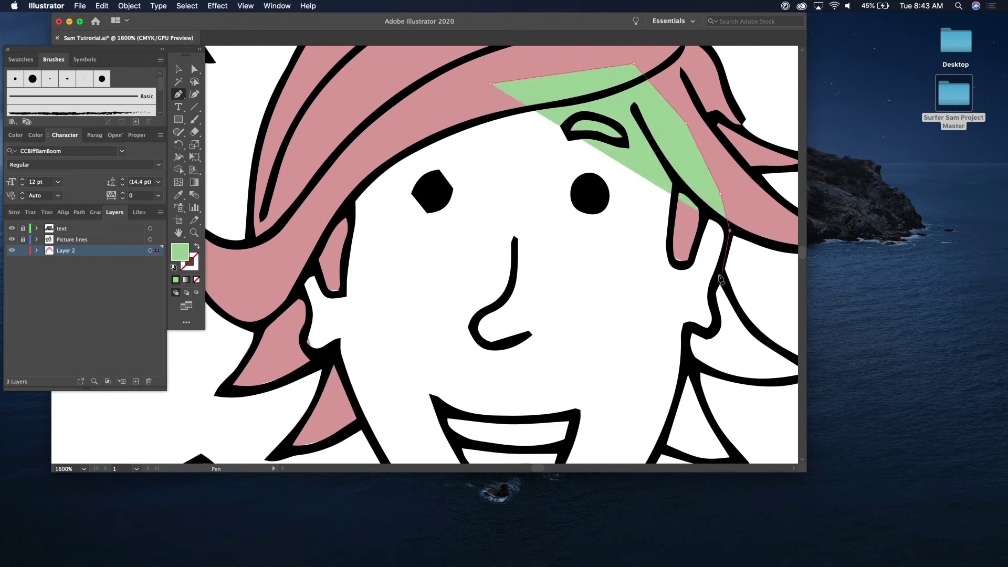
{"action": "left_click", "coordinate": [718, 274]}
{"action": "left_click", "coordinate": [710, 297]}
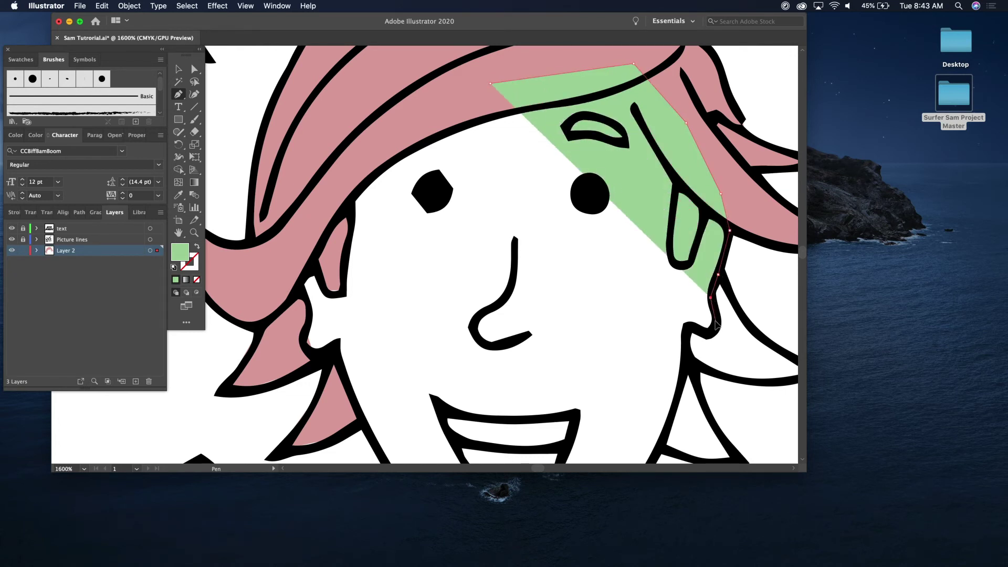
{"action": "left_click", "coordinate": [715, 321]}
{"action": "left_click", "coordinate": [708, 334]}
Continue the face outline down the side of the face and around the jaw.
{"action": "left_click", "coordinate": [688, 328]}
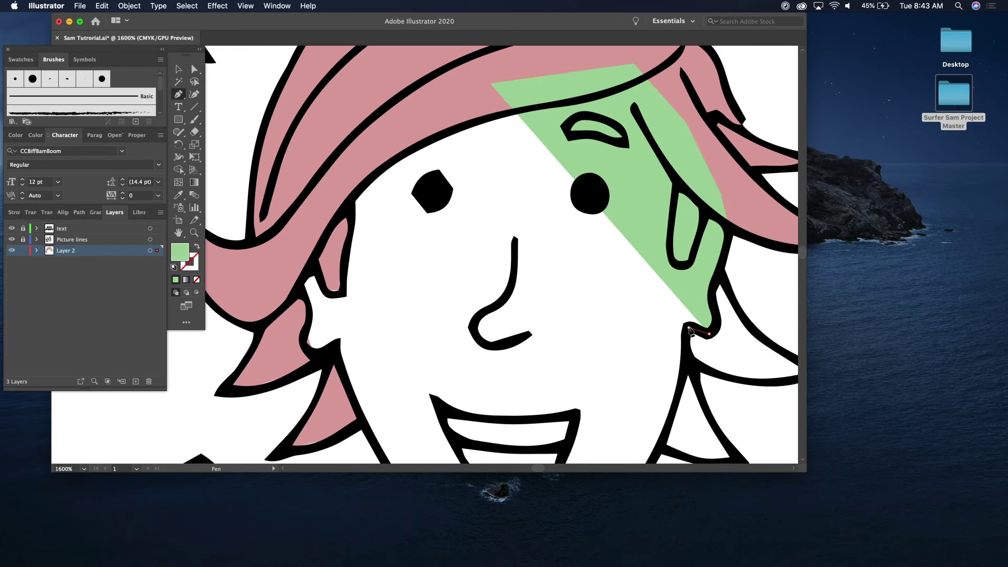
{"action": "scroll", "coordinate": [688, 341], "scroll_direction": "down", "scroll_amount": 5}
{"action": "left_click", "coordinate": [682, 377]}
{"action": "left_click", "coordinate": [686, 378]}
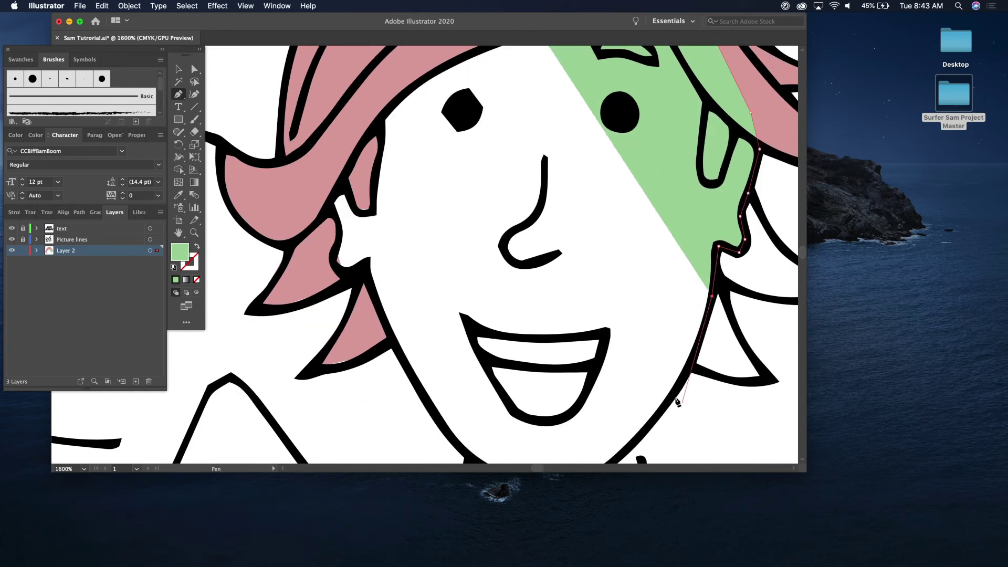
{"action": "left_click", "coordinate": [674, 394]}
{"action": "left_click", "coordinate": [661, 411]}
{"action": "scroll", "coordinate": [656, 428], "scroll_direction": "down", "scroll_amount": 1}
{"action": "scroll", "coordinate": [655, 431], "scroll_direction": "down", "scroll_amount": 5}
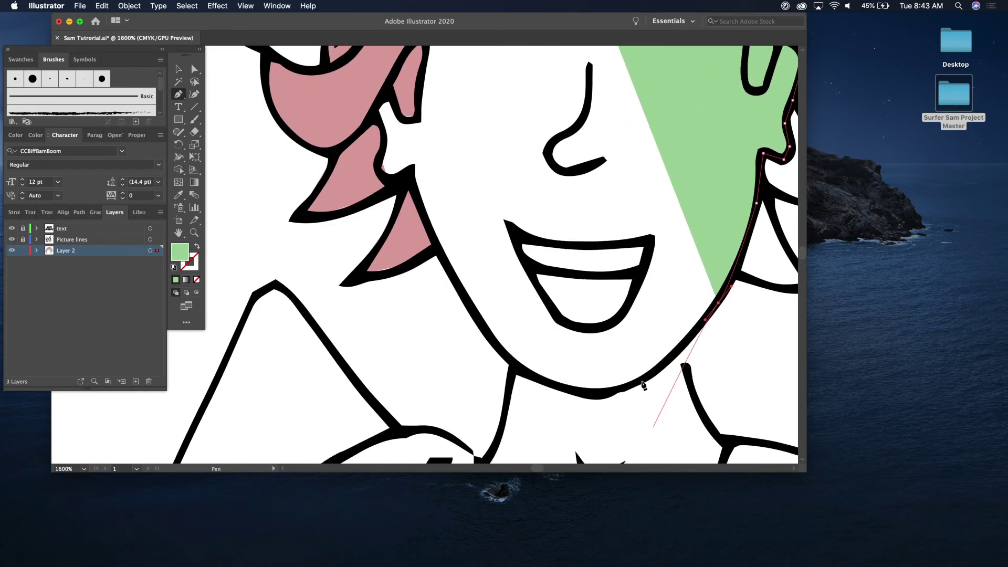
{"action": "left_click_drag", "start_coordinate": [641, 383], "coordinate": [619, 389]}
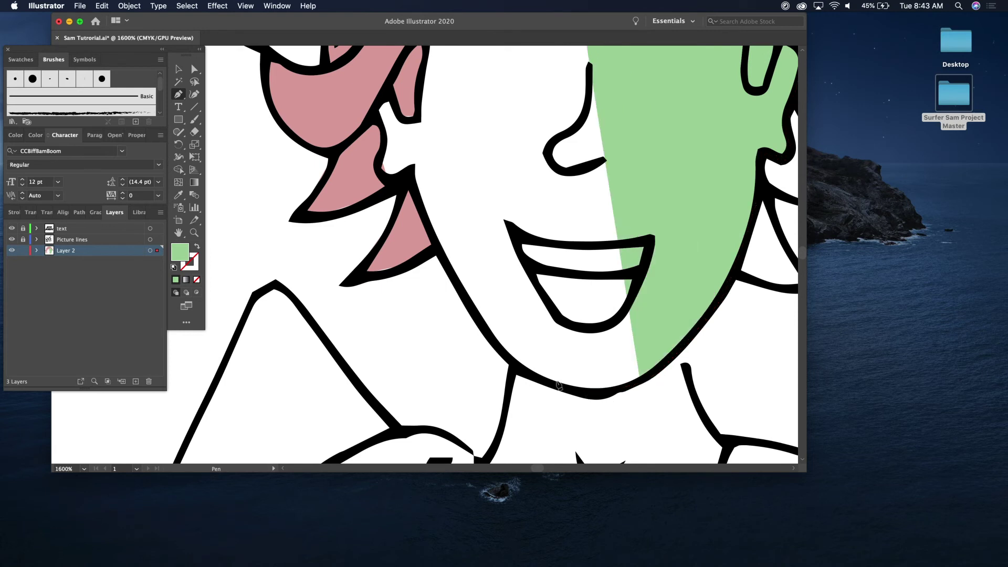
{"action": "left_click", "coordinate": [584, 391]}
{"action": "left_click_drag", "start_coordinate": [513, 364], "coordinate": [490, 348]}
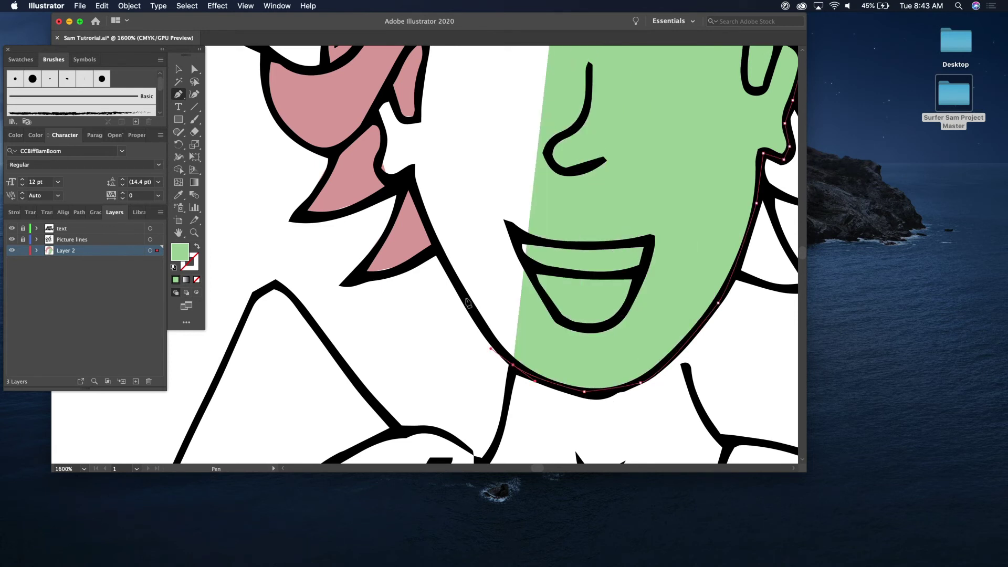
Trace back up the jaw and hair edge, closing the face shape at its start point.
{"action": "left_click", "coordinate": [450, 276]}
{"action": "left_click", "coordinate": [407, 181]}
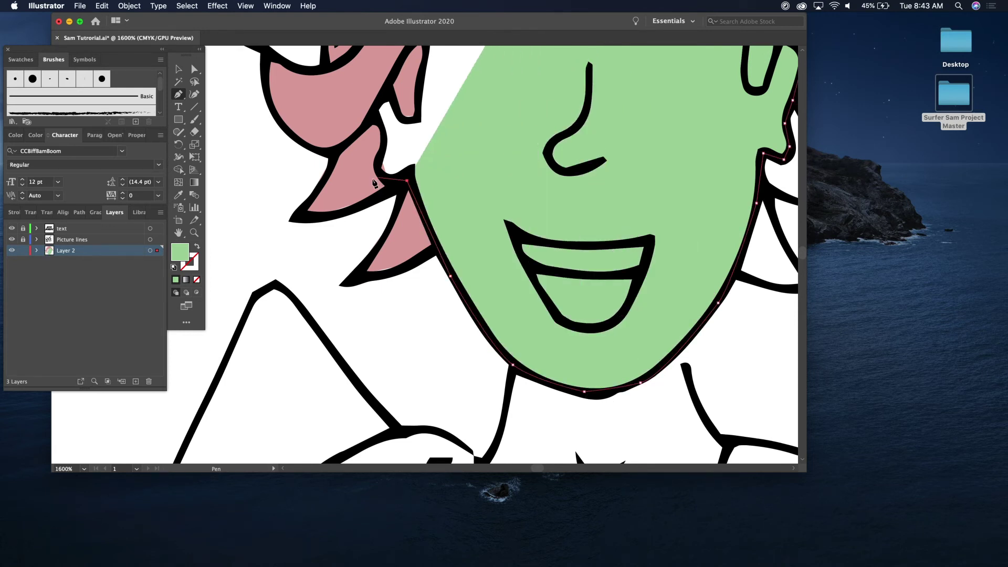
{"action": "left_click", "coordinate": [372, 179]}
{"action": "scroll", "coordinate": [371, 176], "scroll_direction": "up", "scroll_amount": 2}
{"action": "left_click", "coordinate": [371, 173]}
{"action": "scroll", "coordinate": [371, 172], "scroll_direction": "up", "scroll_amount": 2}
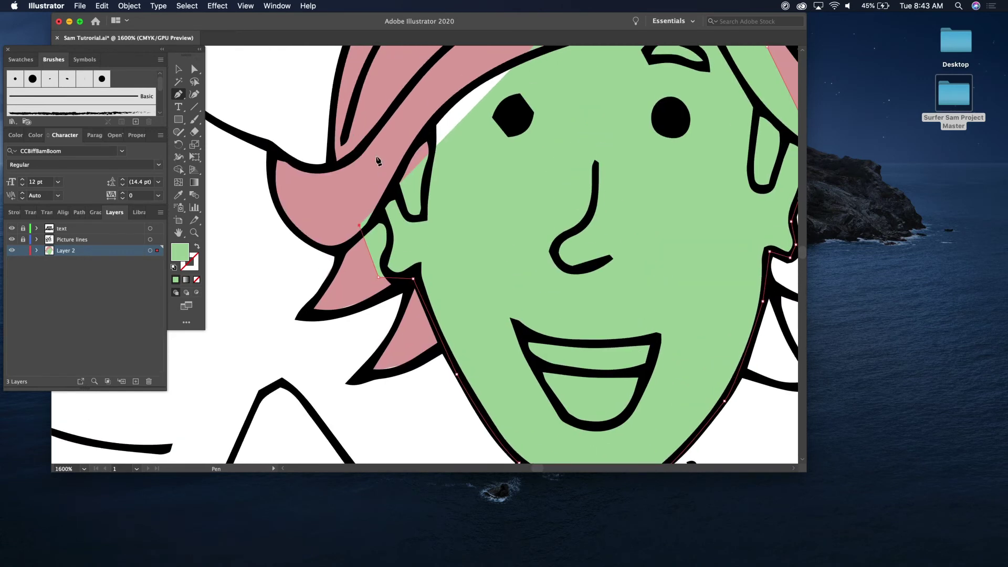
{"action": "left_click", "coordinate": [376, 147]}
{"action": "left_click", "coordinate": [439, 75]}
{"action": "scroll", "coordinate": [441, 79], "scroll_direction": "up", "scroll_amount": 2}
{"action": "scroll", "coordinate": [441, 82], "scroll_direction": "up", "scroll_amount": 2}
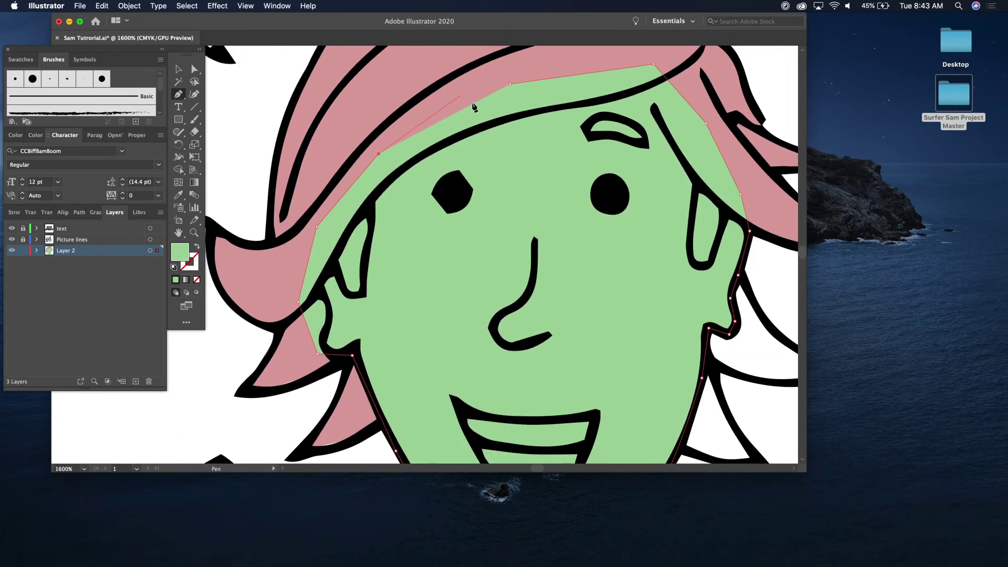
{"action": "left_click", "coordinate": [472, 103]}
{"action": "left_click", "coordinate": [510, 84]}
Send the green face shape backward (Cmd+[) so the pink hair overlaps it, then deselect.
{"action": "key", "text": "super+minus"}
{"action": "key", "text": "a"}
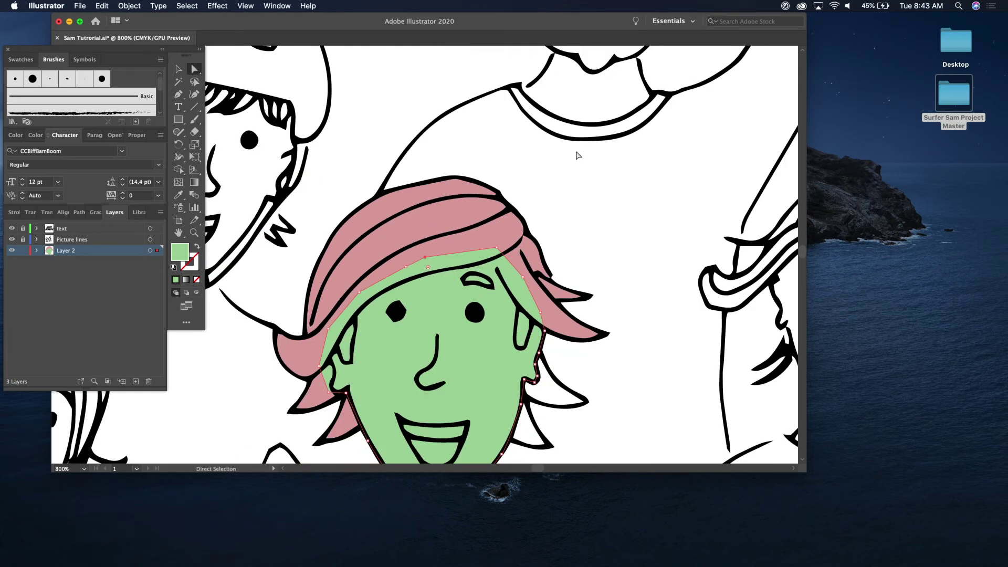
{"action": "key", "text": "v"}
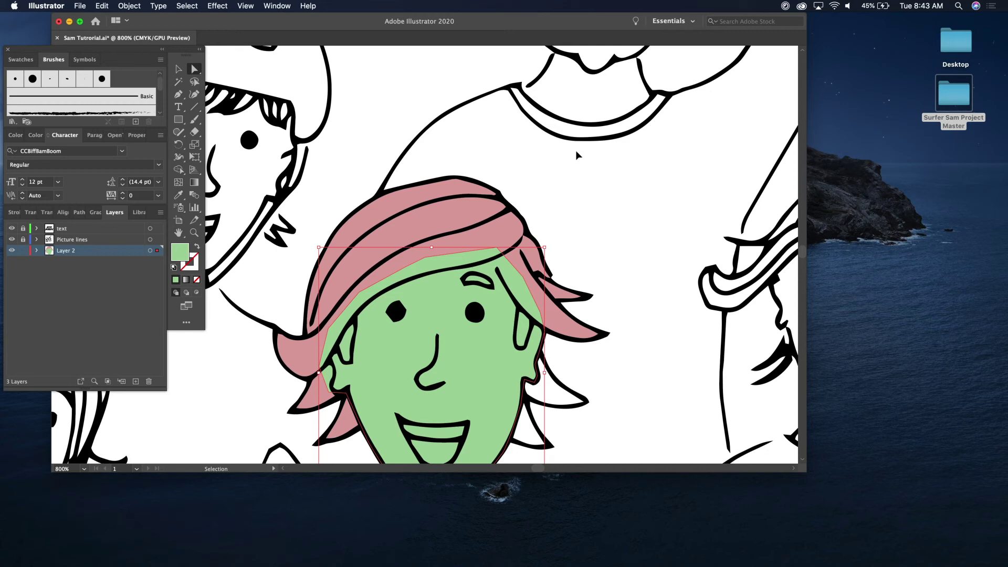
{"action": "key", "text": "super+shift+bracketleft"}
{"action": "key", "text": "a"}
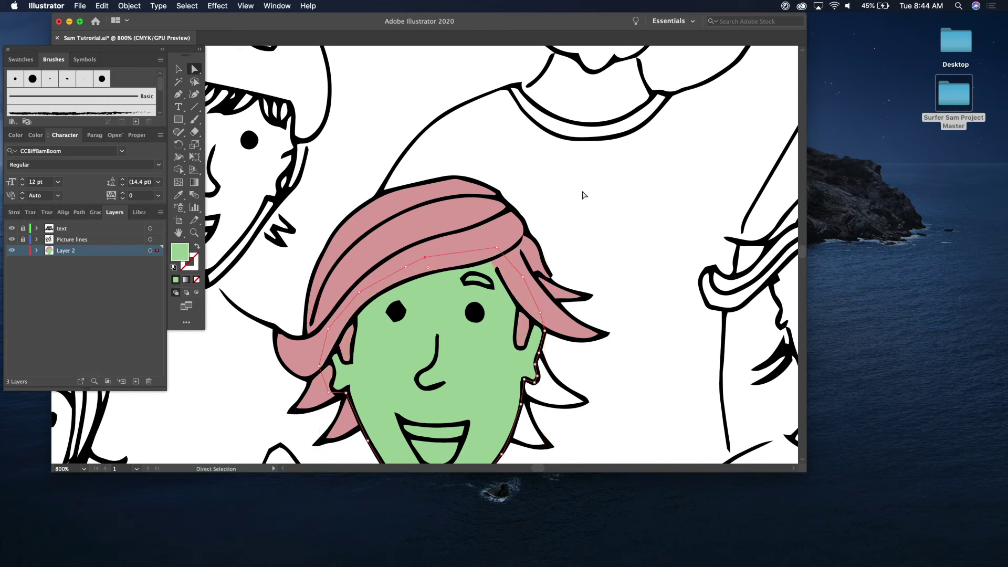
{"action": "left_click", "coordinate": [588, 190]}
{"action": "scroll", "coordinate": [588, 190], "scroll_direction": "down", "scroll_amount": 3}
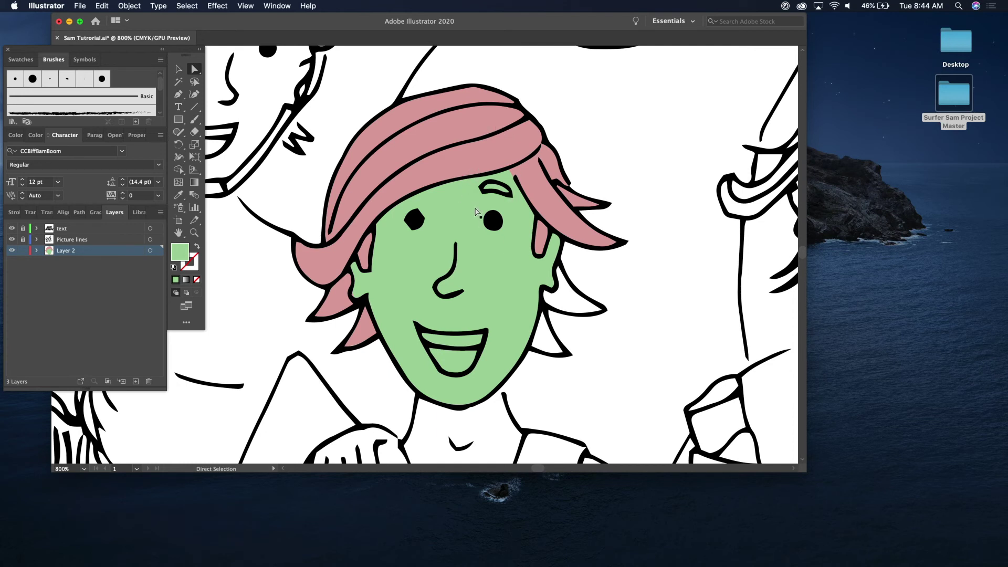
Recolour Sam's pink hair fill to a saturated orange in the Color Picker.
{"action": "left_click", "coordinate": [450, 168]}
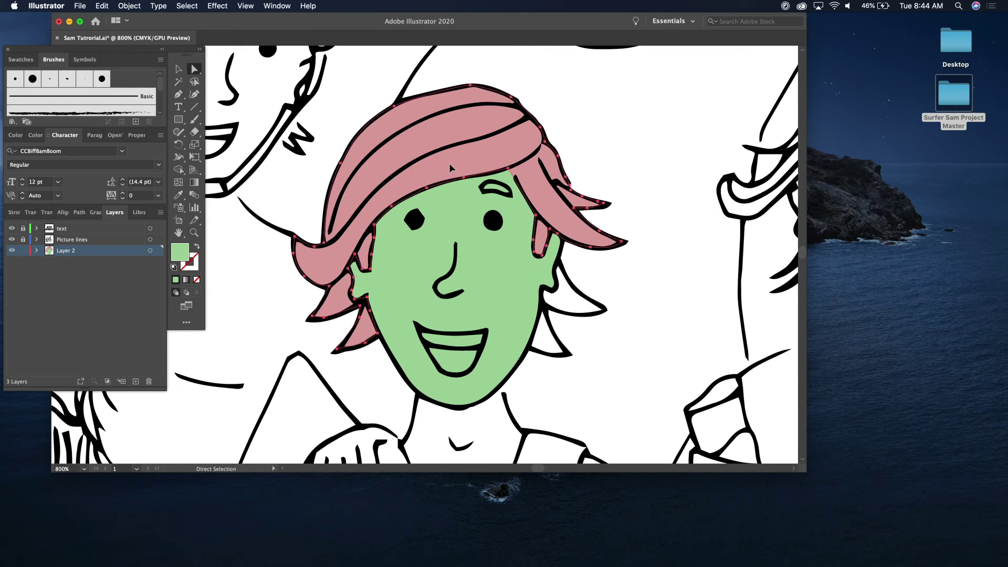
{"action": "double_click", "coordinate": [180, 253]}
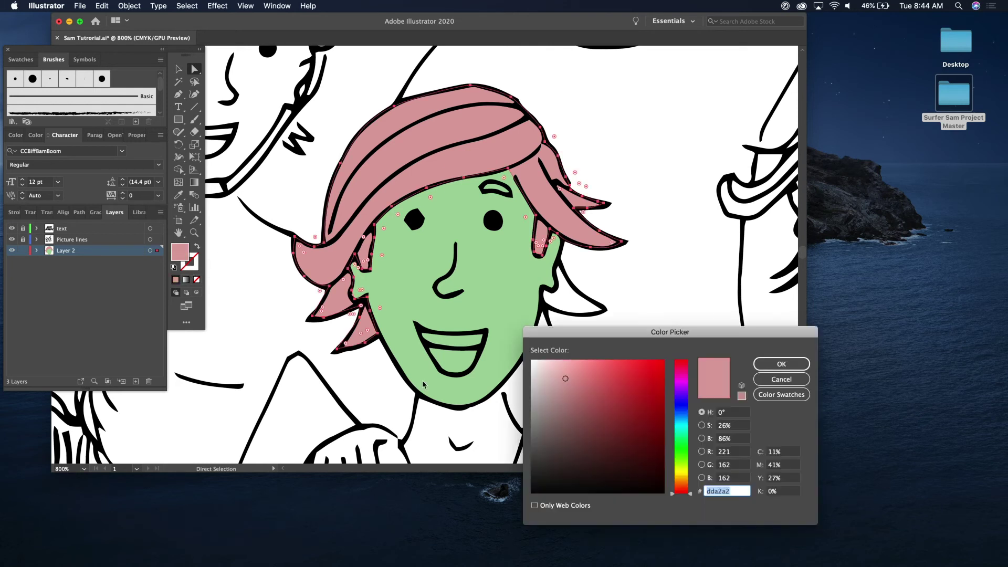
{"action": "left_click", "coordinate": [686, 475]}
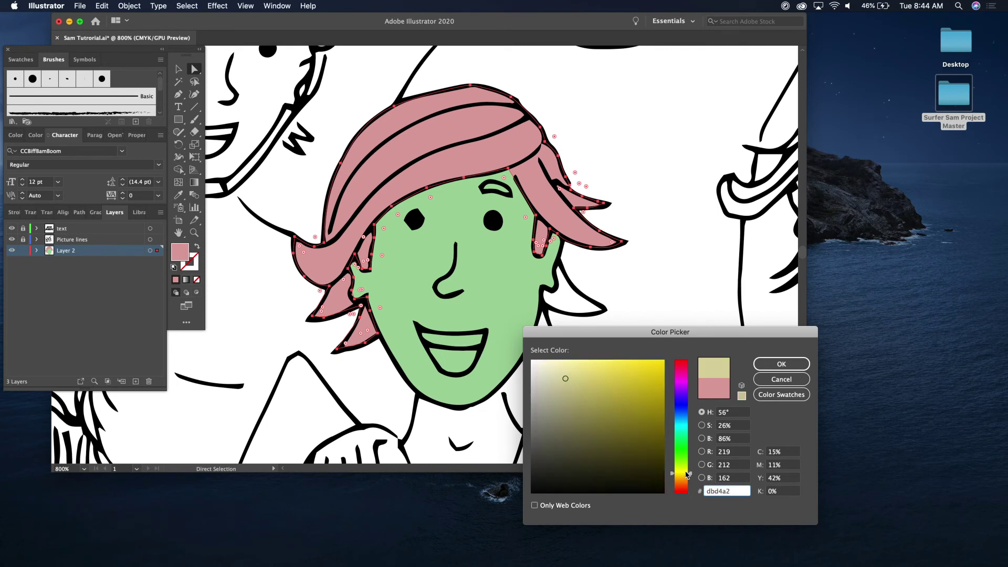
{"action": "mouse_move", "coordinate": [686, 474]}
{"action": "left_mouse_down"}
{"action": "mouse_move", "coordinate": [664, 479]}
{"action": "mouse_move", "coordinate": [673, 481]}
{"action": "left_mouse_up"}
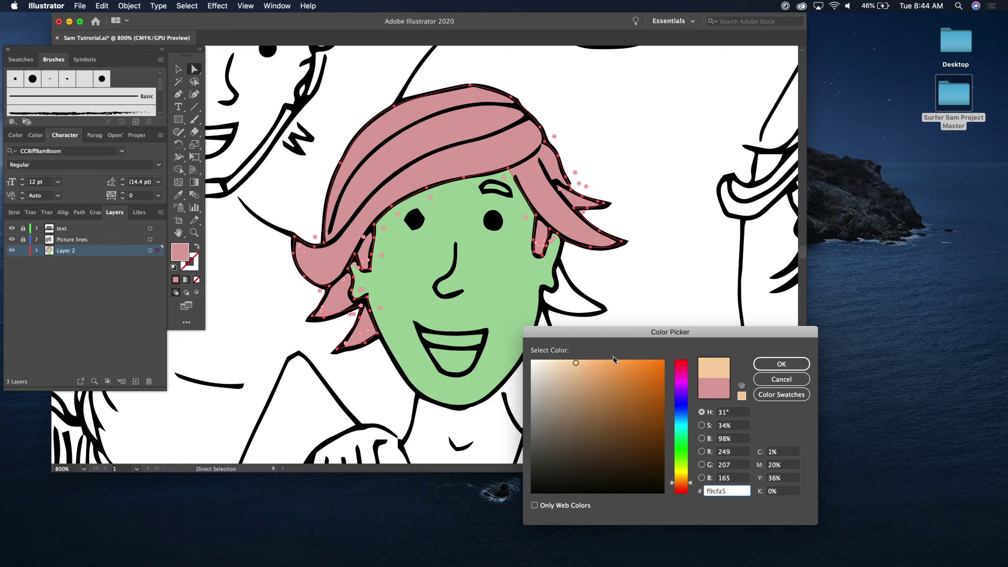
{"action": "left_click_drag", "start_coordinate": [616, 369], "coordinate": [630, 367]}
{"action": "key", "text": "Return"}
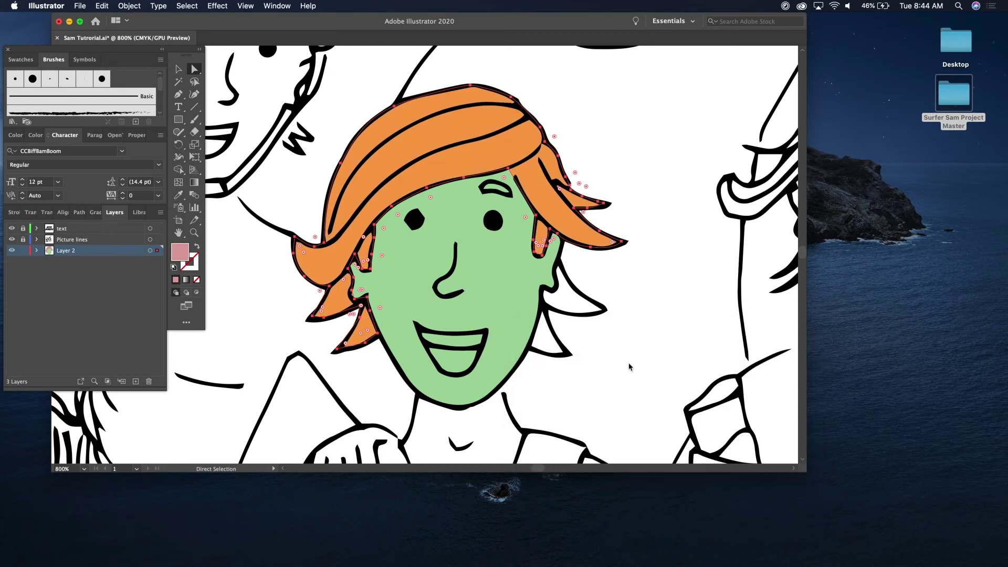
Change the face fill from light green to a pale yellow skin tone.
{"action": "left_click", "coordinate": [404, 256]}
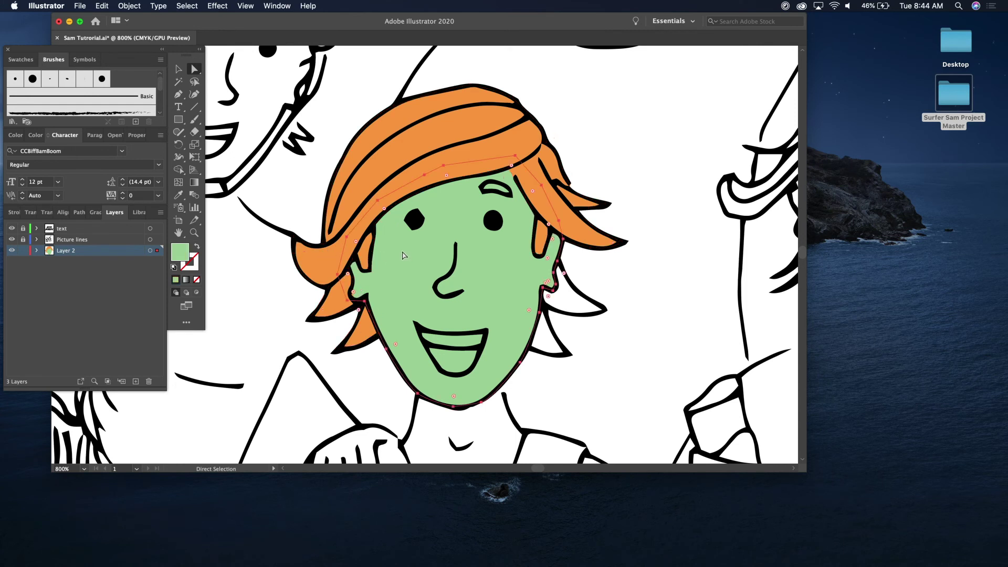
{"action": "double_click", "coordinate": [178, 257]}
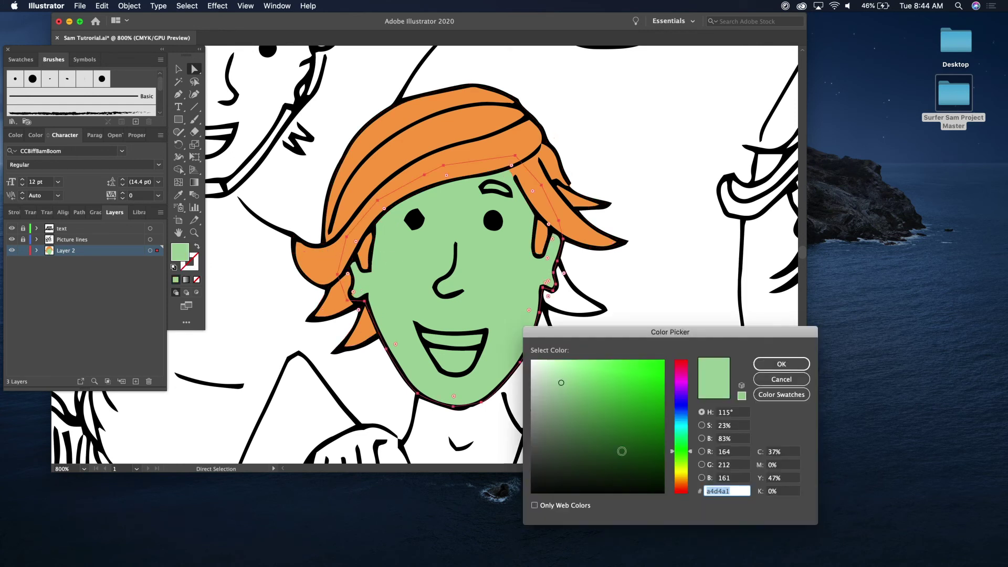
{"action": "left_click_drag", "start_coordinate": [676, 450], "coordinate": [681, 479]}
{"action": "left_click_drag", "start_coordinate": [584, 370], "coordinate": [568, 362]}
{"action": "key", "text": "Return"}
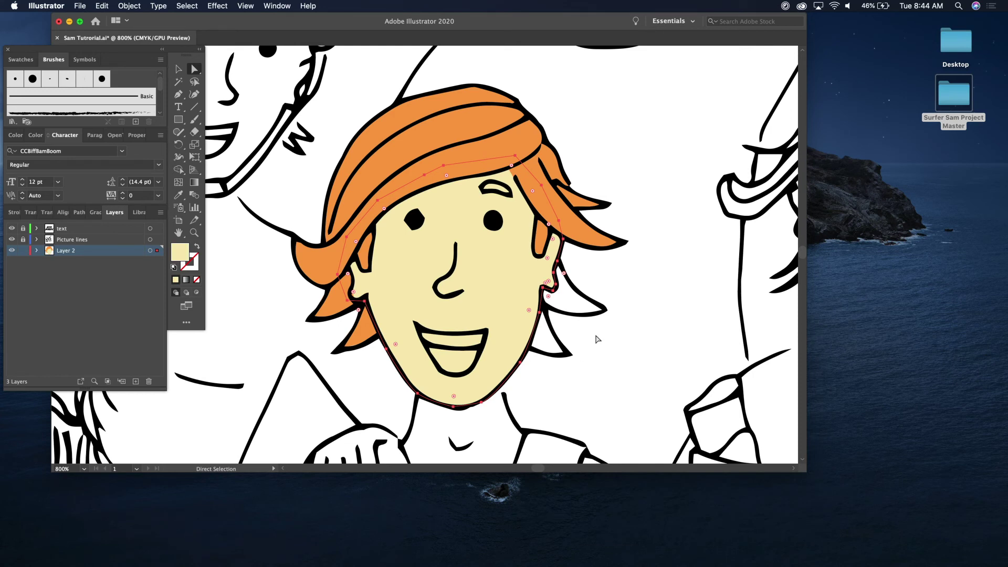
{"action": "left_click", "coordinate": [672, 182]}
Show the whole page and eyedrop the dark grey pasteboard colour into Sam's face fill.
{"action": "key", "text": "super+minus"}
{"action": "key", "text": "super+minus"}
{"action": "key", "text": "super+minus"}
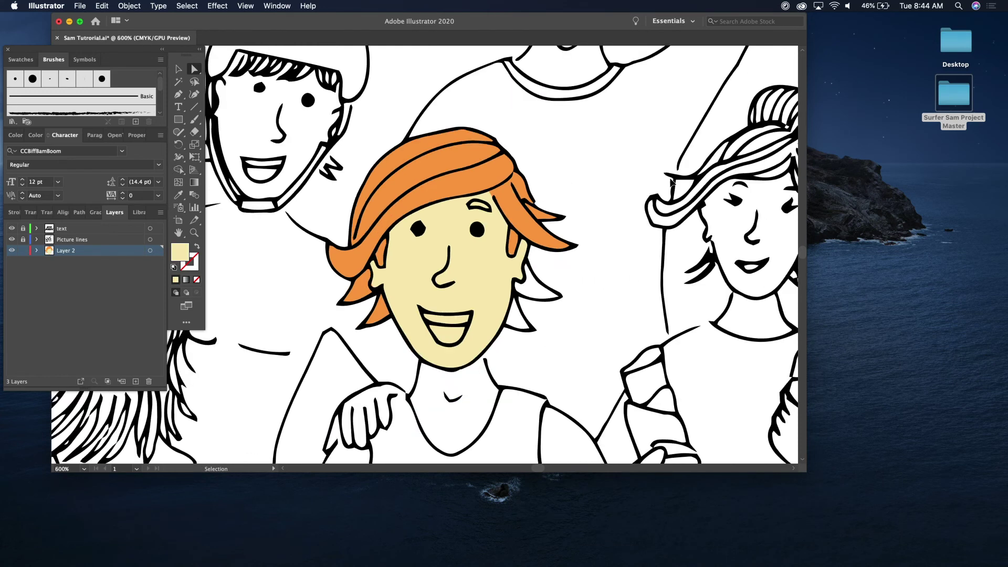
{"action": "key", "text": "super+plus"}
{"action": "key", "text": "super+plus"}
{"action": "key", "text": "super+plus"}
{"action": "key", "text": "super+plus"}
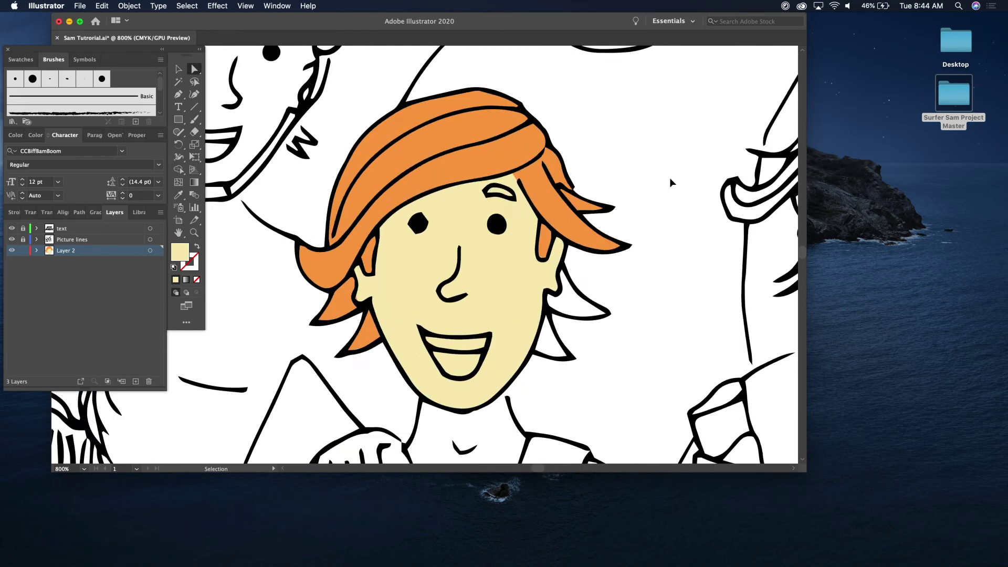
{"action": "scroll", "coordinate": [671, 182], "scroll_direction": "up", "scroll_amount": 2}
{"action": "scroll", "coordinate": [671, 182], "scroll_direction": "right", "scroll_amount": 2}
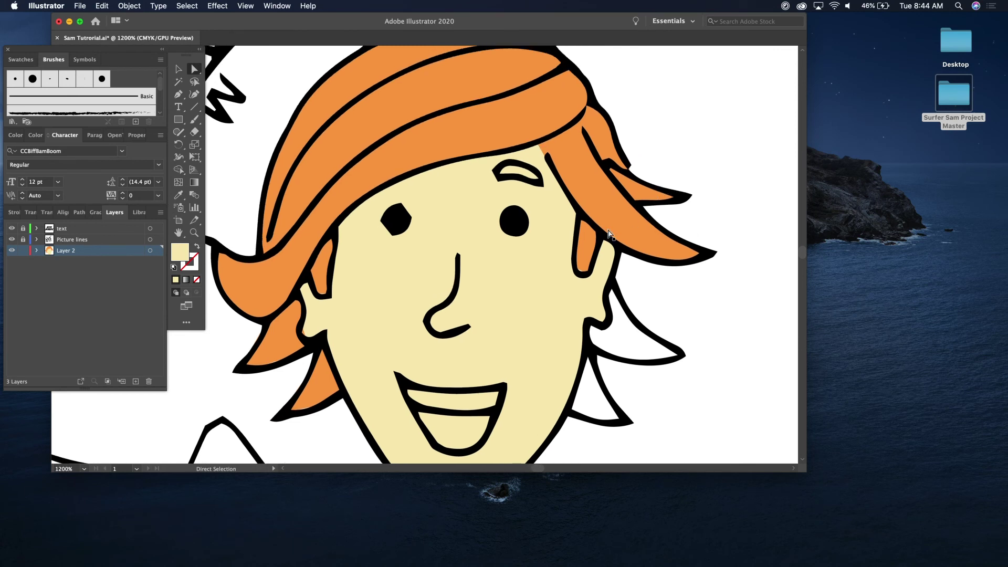
{"action": "key", "text": "super+minus"}
{"action": "key", "text": "super+minus"}
{"action": "key", "text": "super+minus"}
{"action": "key", "text": "super+minus"}
{"action": "key", "text": "super+minus"}
{"action": "key", "text": "super+minus"}
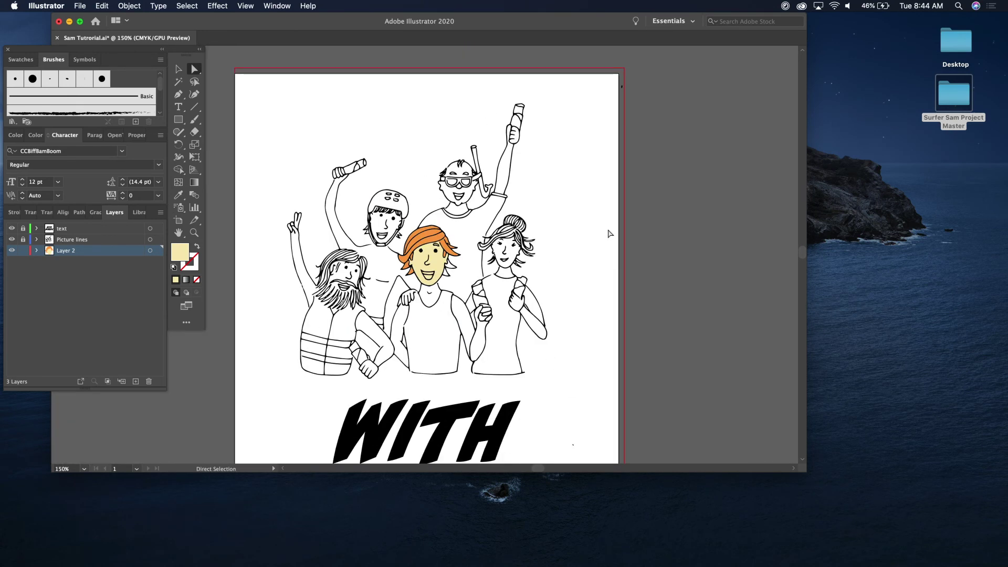
{"action": "scroll", "coordinate": [607, 231], "scroll_direction": "down", "scroll_amount": 3}
{"action": "scroll", "coordinate": [608, 231], "scroll_direction": "left", "scroll_amount": 2}
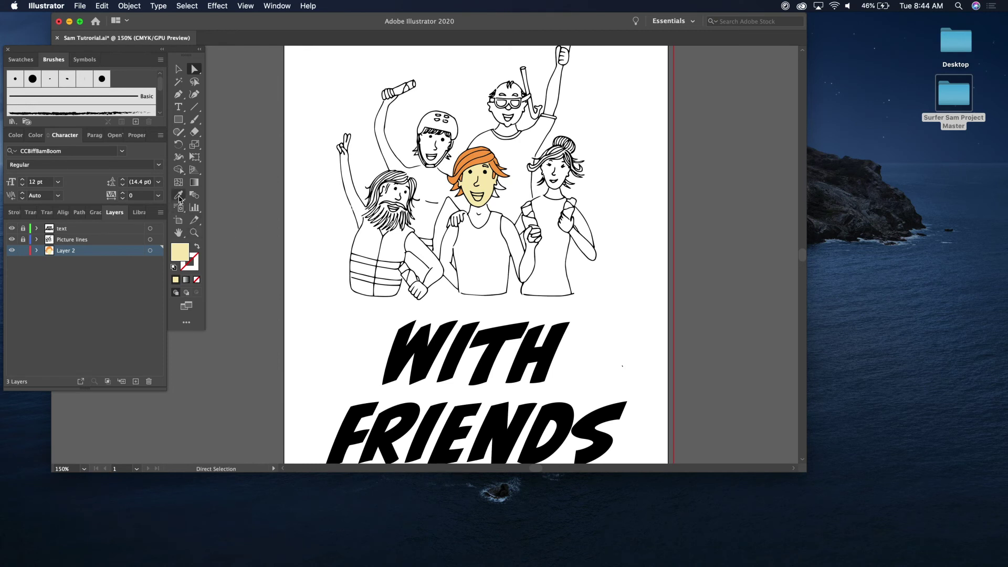
{"action": "left_click", "coordinate": [470, 186]}
{"action": "left_click", "coordinate": [178, 195]}
{"action": "left_click", "coordinate": [233, 185]}
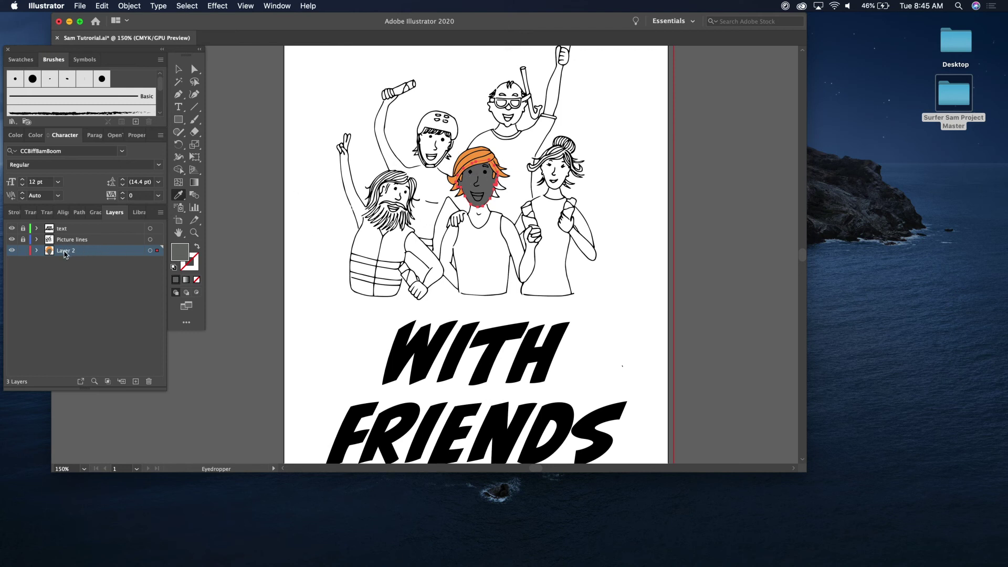
Rename Layer 2 to Sam and lock it.
{"action": "double_click", "coordinate": [66, 251]}
{"action": "type", "text": "Sam"}
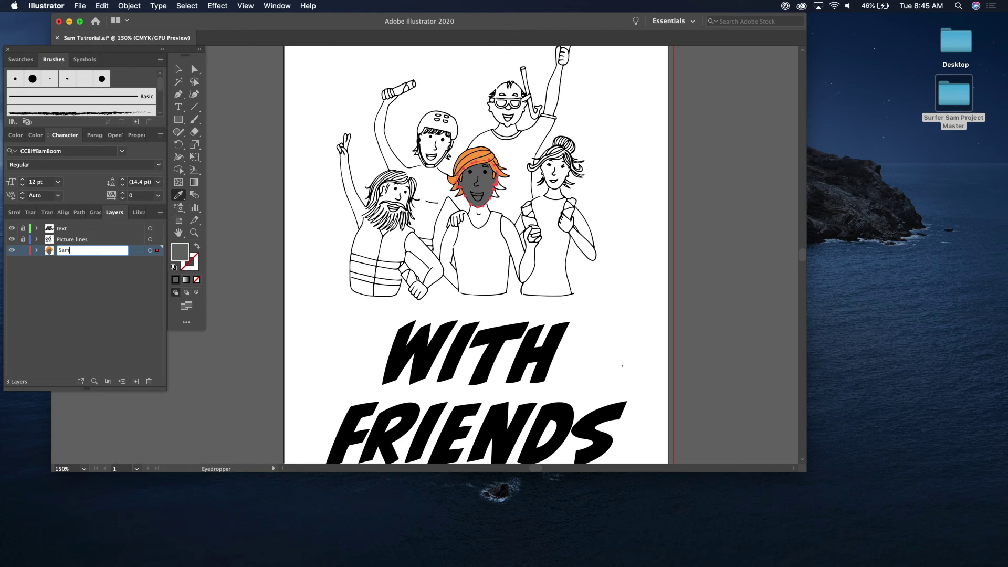
{"action": "key", "text": "Return"}
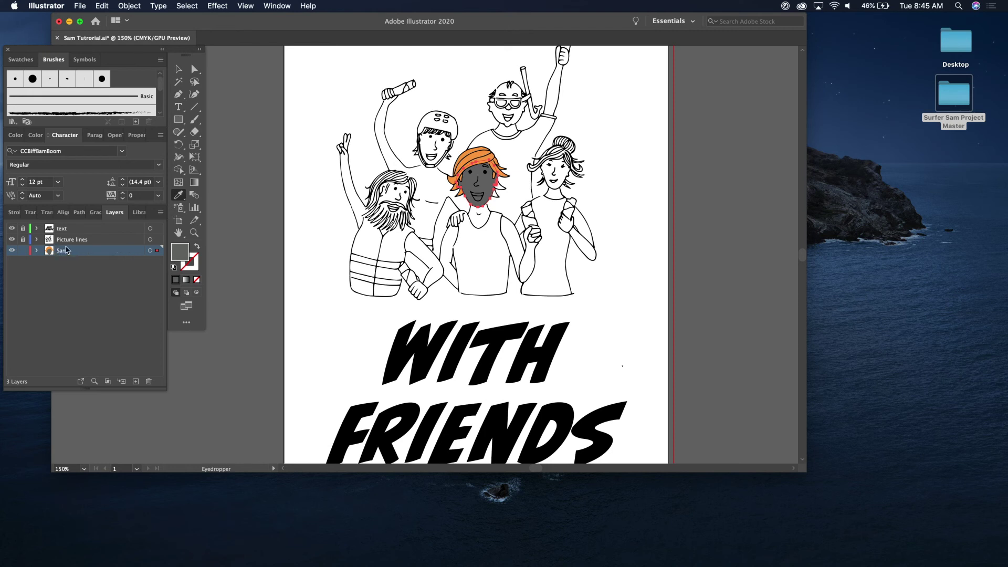
{"action": "left_click", "coordinate": [23, 250]}
Add a new layer beneath Sam and name it Bob.
{"action": "left_click", "coordinate": [135, 382]}
{"action": "left_click_drag", "start_coordinate": [74, 265], "coordinate": [67, 250]}
{"action": "double_click", "coordinate": [67, 262]}
{"action": "type", "text": "Bob"}
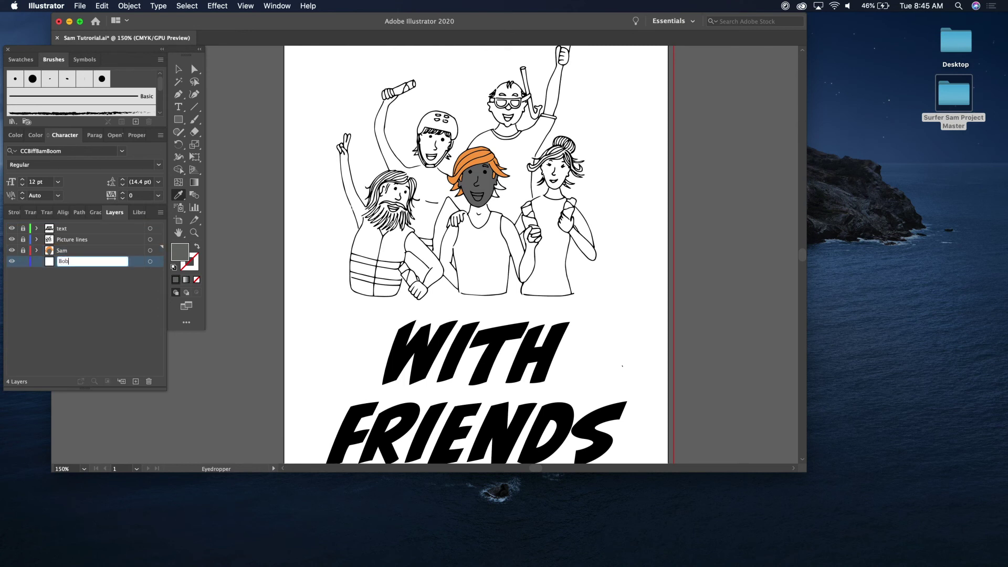
{"action": "key", "text": "Return"}
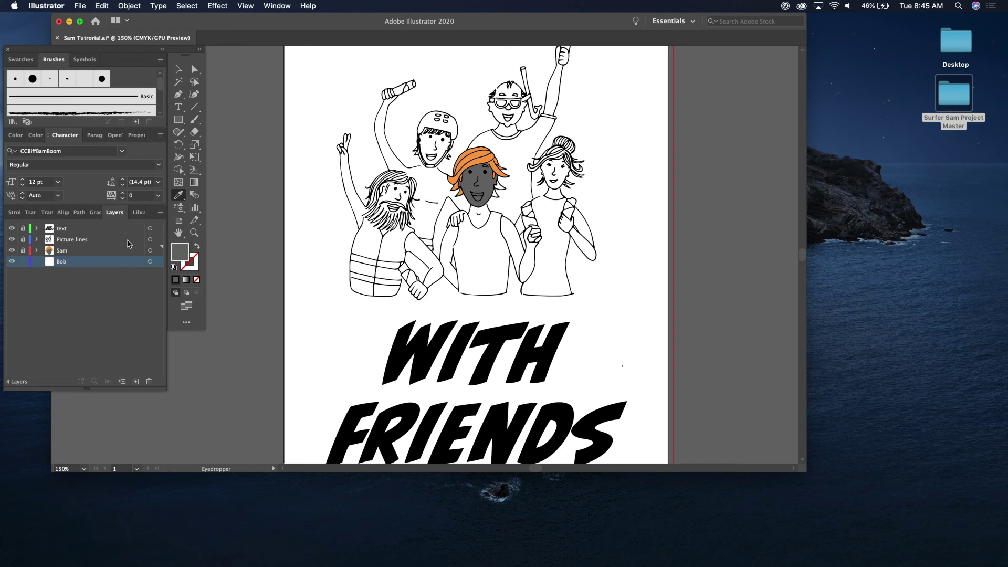
Zoom in on the upper figures and set the fill colour to the pasted green.
{"action": "key", "text": "super+equal"}
{"action": "key", "text": "super+equal"}
{"action": "scroll", "coordinate": [452, 154], "scroll_direction": "up", "scroll_amount": 5}
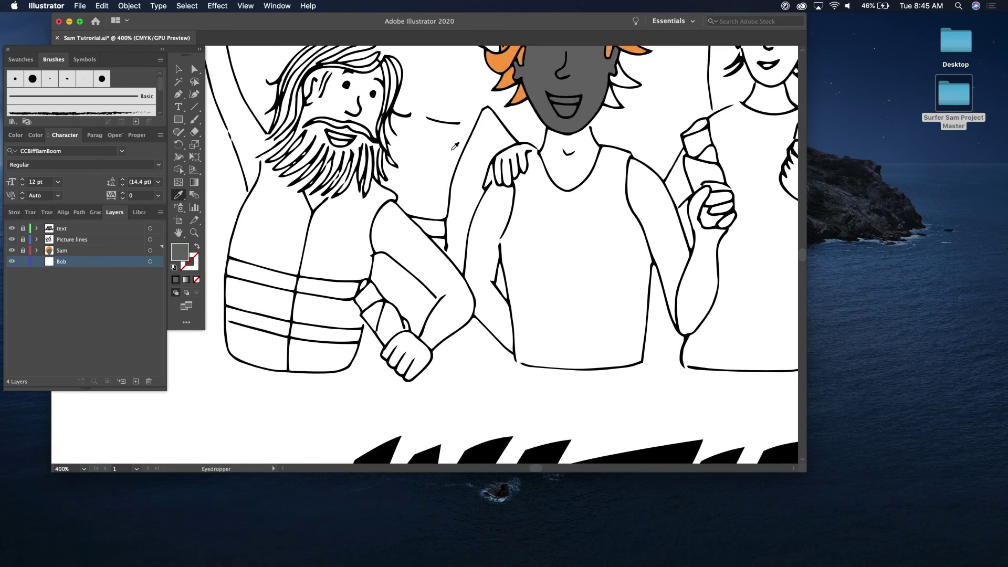
{"action": "key", "text": "super+equal"}
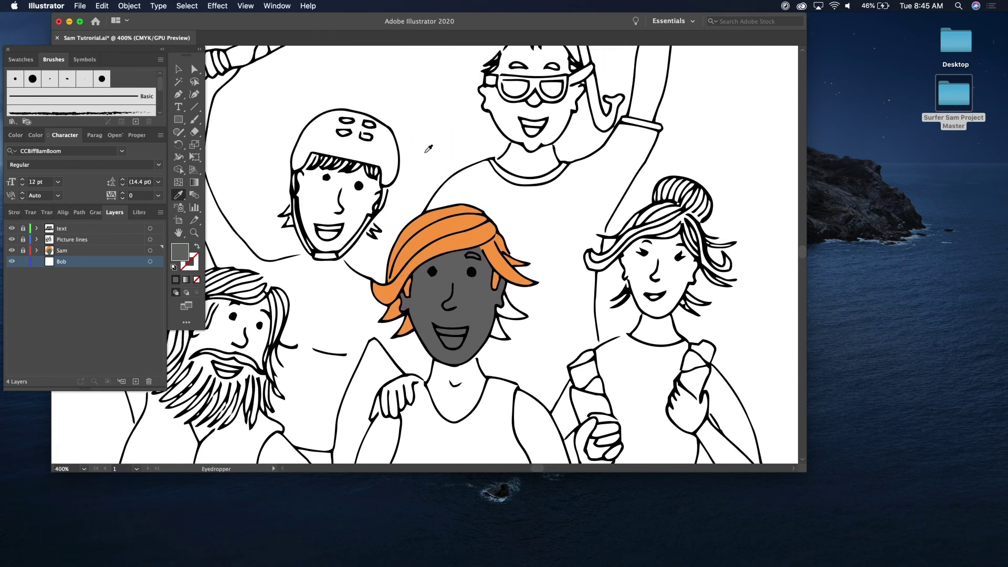
{"action": "double_click", "coordinate": [180, 250]}
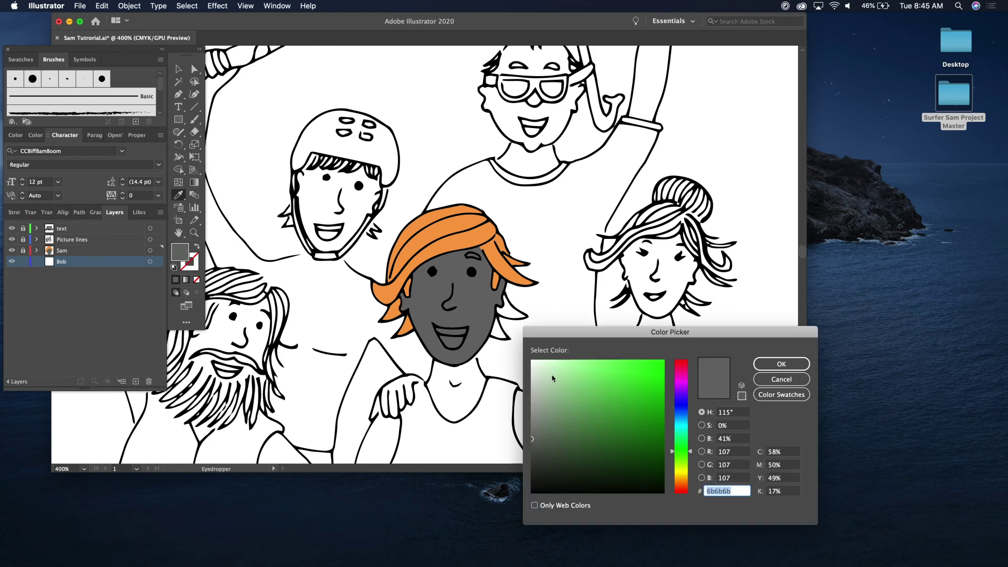
{"action": "key", "text": "super+v"}
{"action": "key", "text": "Return"}
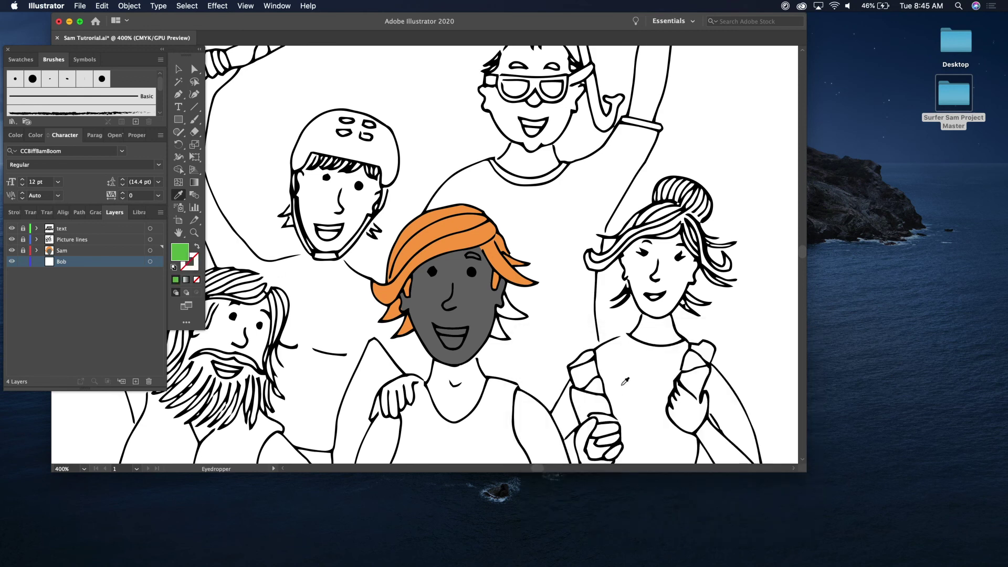
On the Bob layer, trace the shirt outline along the hair, collar and right side.
{"action": "key", "text": "p"}
{"action": "left_click", "coordinate": [99, 262]}
{"action": "left_click", "coordinate": [496, 245]}
{"action": "left_click_drag", "start_coordinate": [422, 220], "coordinate": [428, 203]}
{"action": "left_click", "coordinate": [450, 176]}
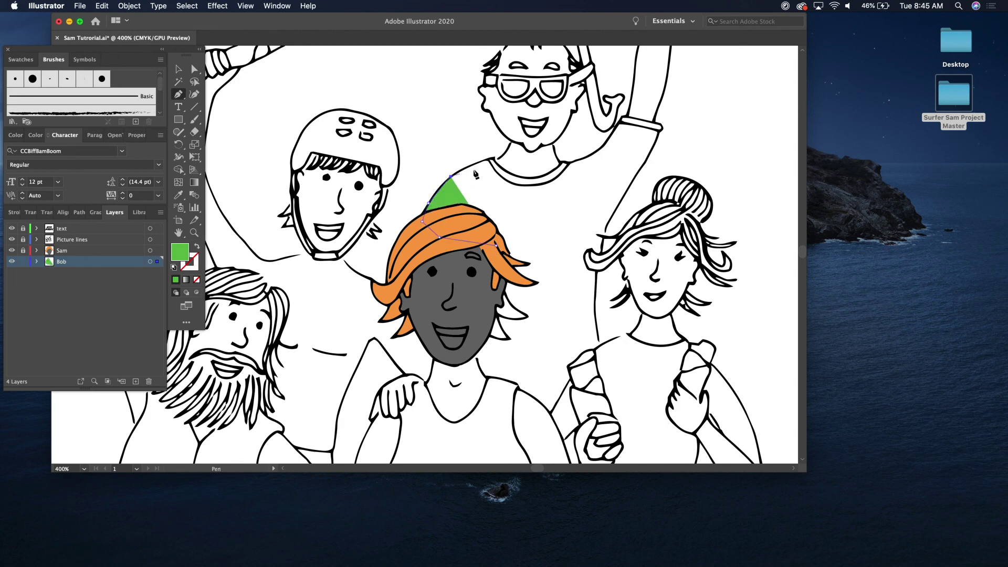
{"action": "left_click_drag", "start_coordinate": [489, 158], "coordinate": [499, 155]}
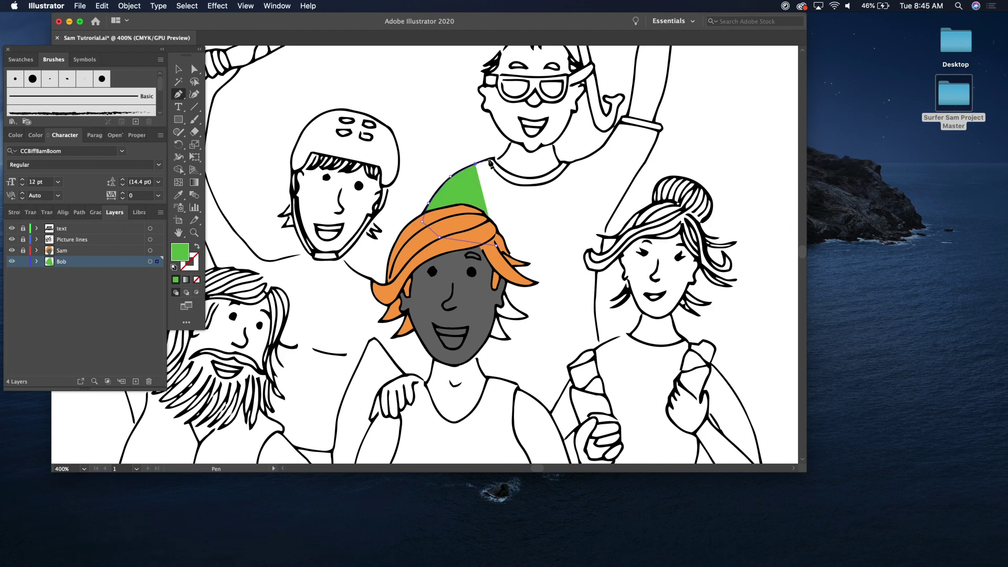
{"action": "left_click", "coordinate": [520, 204]}
{"action": "left_click", "coordinate": [544, 256]}
{"action": "left_click", "coordinate": [572, 318]}
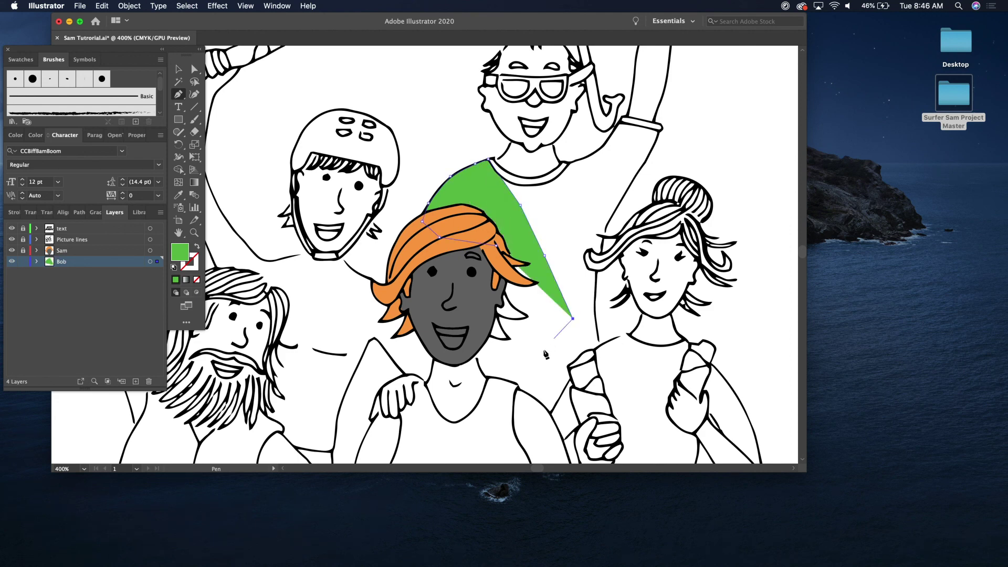
Finish the shirt outline along the bottom and behind the face, closing it, then check the shape.
{"action": "left_click", "coordinate": [543, 349]}
{"action": "left_click", "coordinate": [515, 353]}
{"action": "left_click", "coordinate": [478, 343]}
{"action": "left_click", "coordinate": [468, 336]}
{"action": "left_click", "coordinate": [448, 304]}
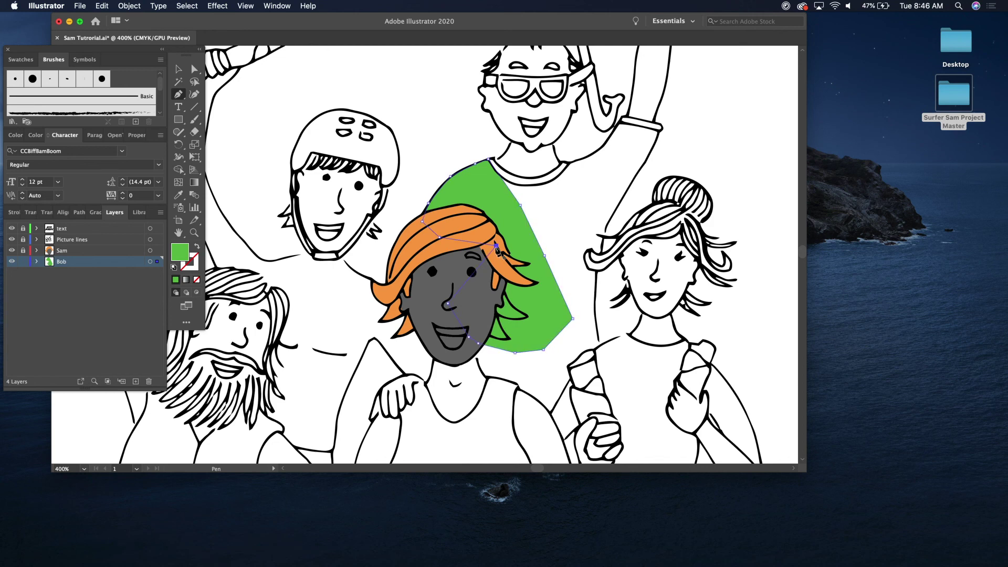
{"action": "key", "text": "super+minus"}
{"action": "key", "text": "super+minus"}
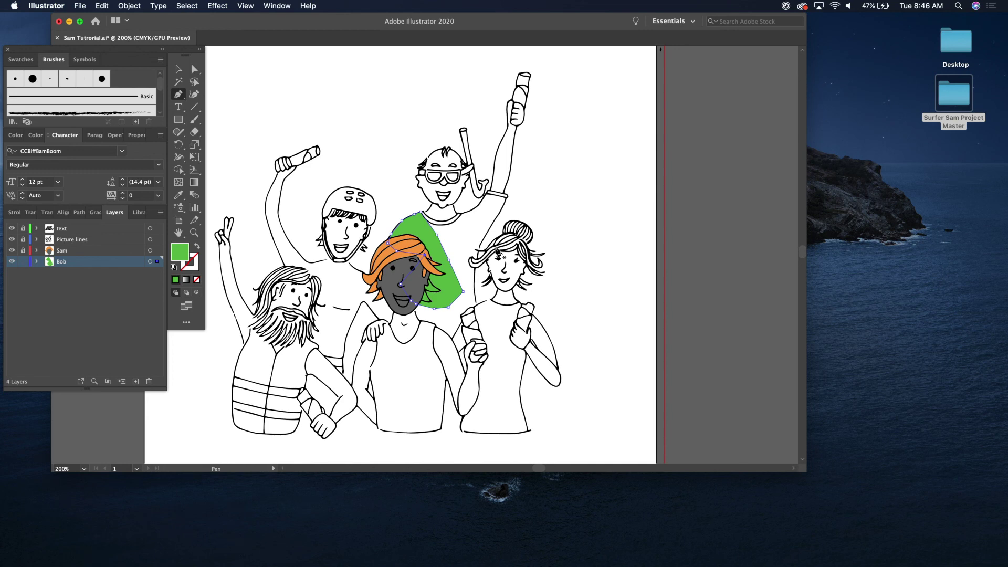
{"action": "key", "text": "super+equal"}
{"action": "key", "text": "super+equal"}
{"action": "key", "text": "super+equal"}
{"action": "key", "text": "super+equal"}
{"action": "key", "text": "super+equal"}
{"action": "key", "text": "super+equal"}
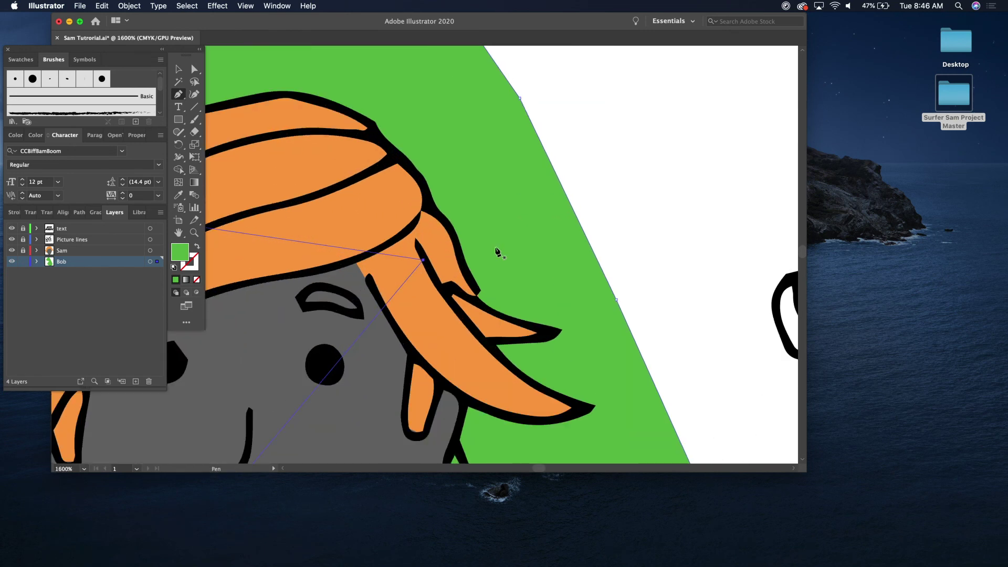
{"action": "key", "text": "super+minus"}
{"action": "key", "text": "super+minus"}
{"action": "key", "text": "super+minus"}
{"action": "key", "text": "super+minus"}
{"action": "key", "text": "super+minus"}
{"action": "key", "text": "super+minus"}
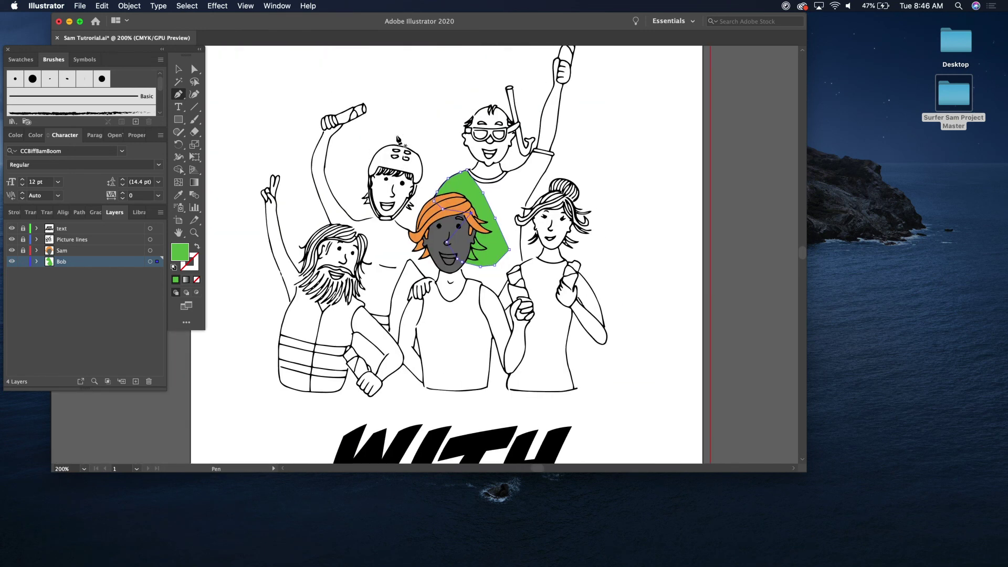